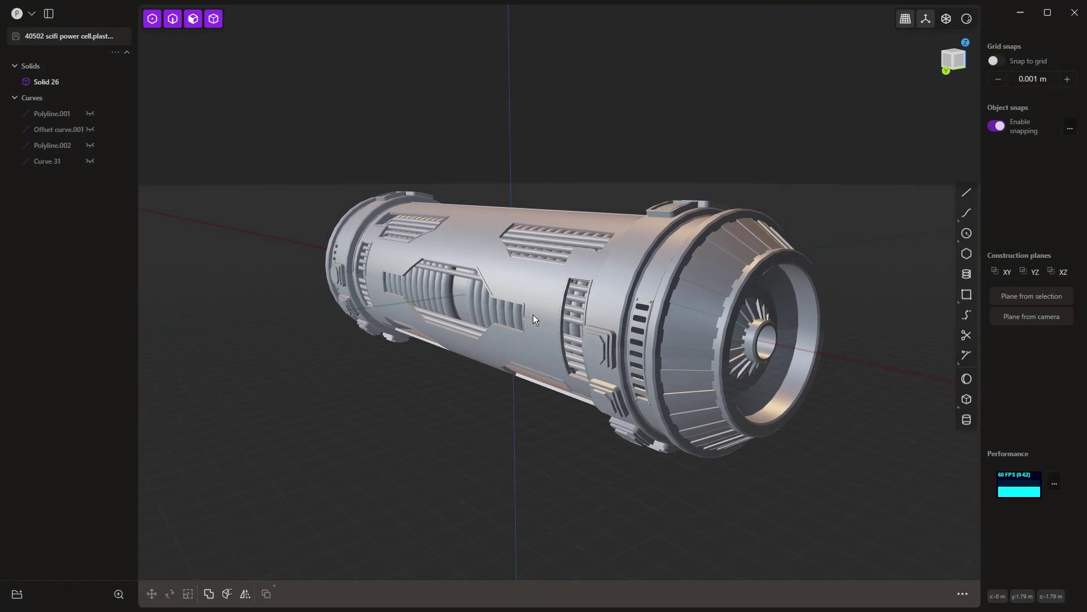
# Shade the power cell with the red matcap and switch the view to orthographic projection
pyautogui.click(967, 19)
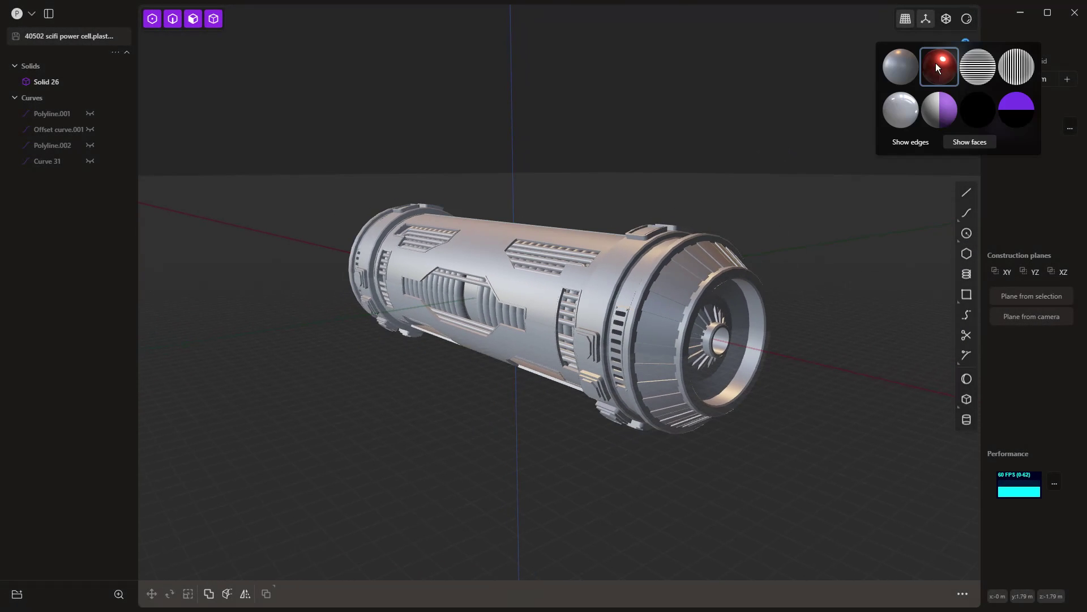
pyautogui.click(939, 66)
pyautogui.moveTo(742, 157); pyautogui.dragTo(709, 188, button='middle')
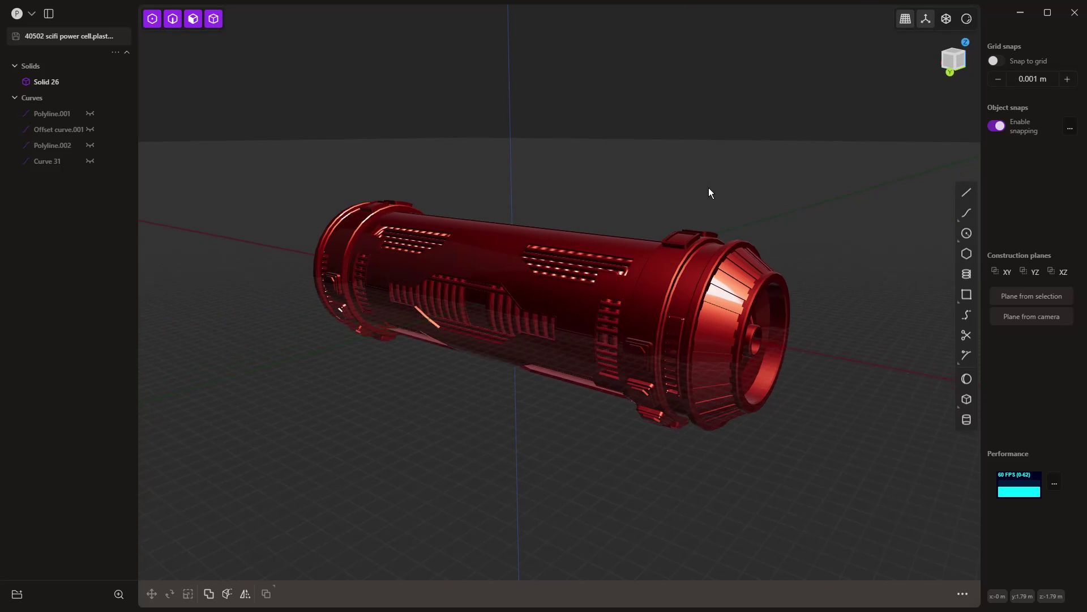
pyautogui.click(906, 20)
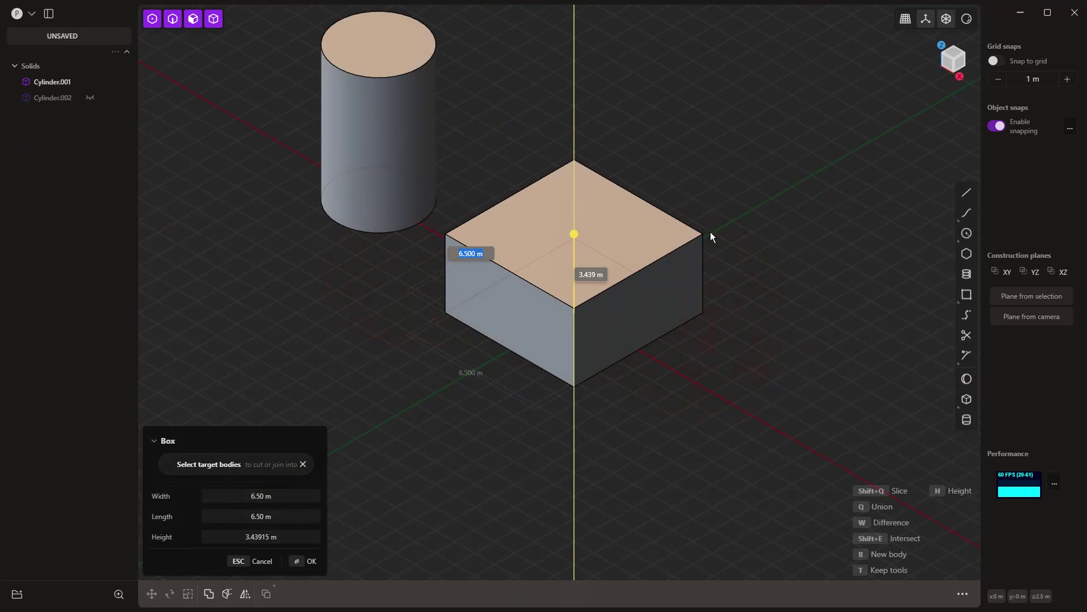
# Set the box height to 6.5 m, making it a 6.5 m cube
pyautogui.click(282, 537)
pyautogui.write('6.5')
pyautogui.press('Return')
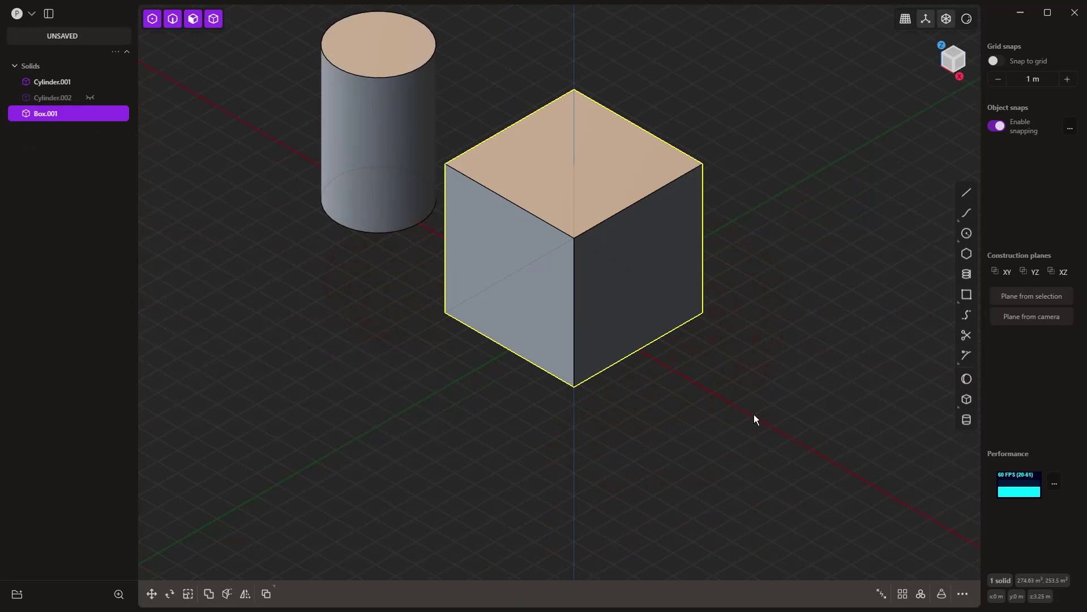
pyautogui.click(963, 593)
pyautogui.scroll(-3, 926, 528)
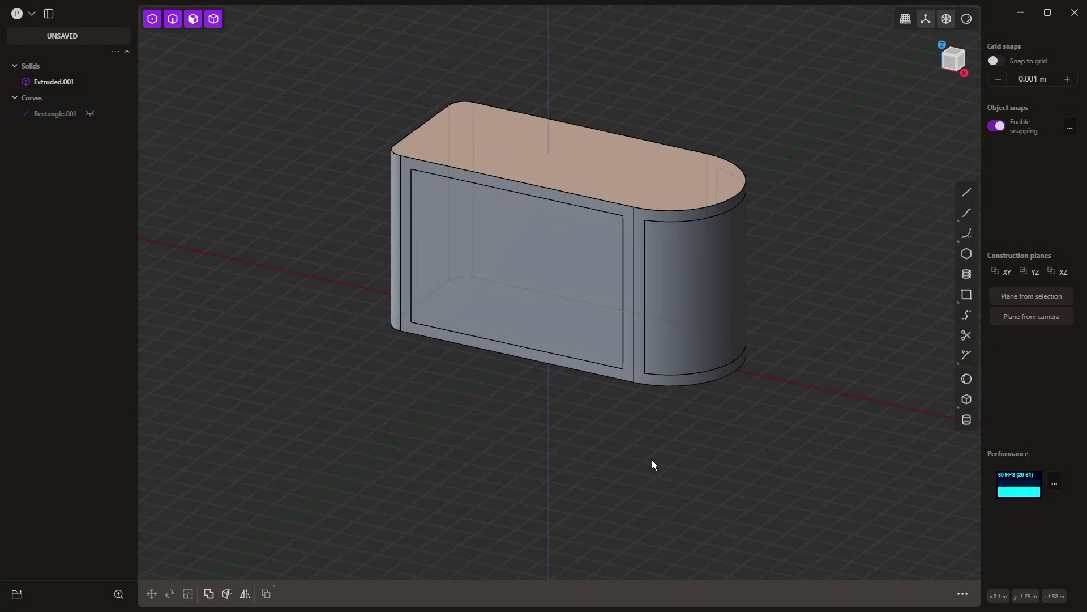
# Offset the rounded block's front and curved faces inward by about 0.088 m
pyautogui.click(694, 278)
pyautogui.click(696, 263)
pyautogui.press('o')
pyautogui.keyDown('shift'); pyautogui.click(604, 254); pyautogui.keyUp('shift')
pyautogui.moveTo(604, 253); pyautogui.dragTo(565, 395, button='middle')
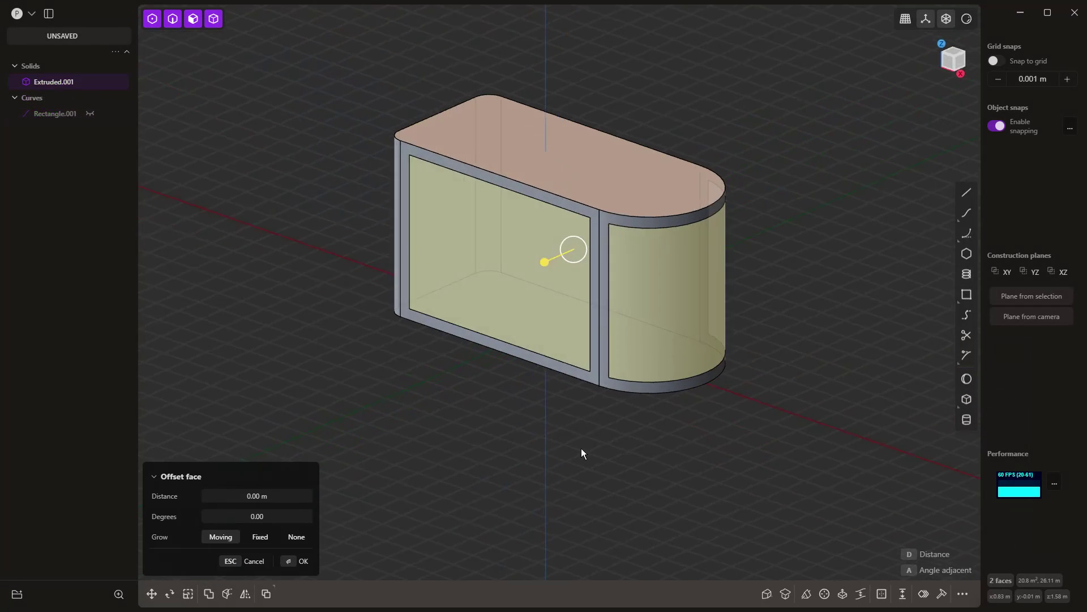
pyautogui.moveTo(543, 263); pyautogui.dragTo(547, 264)
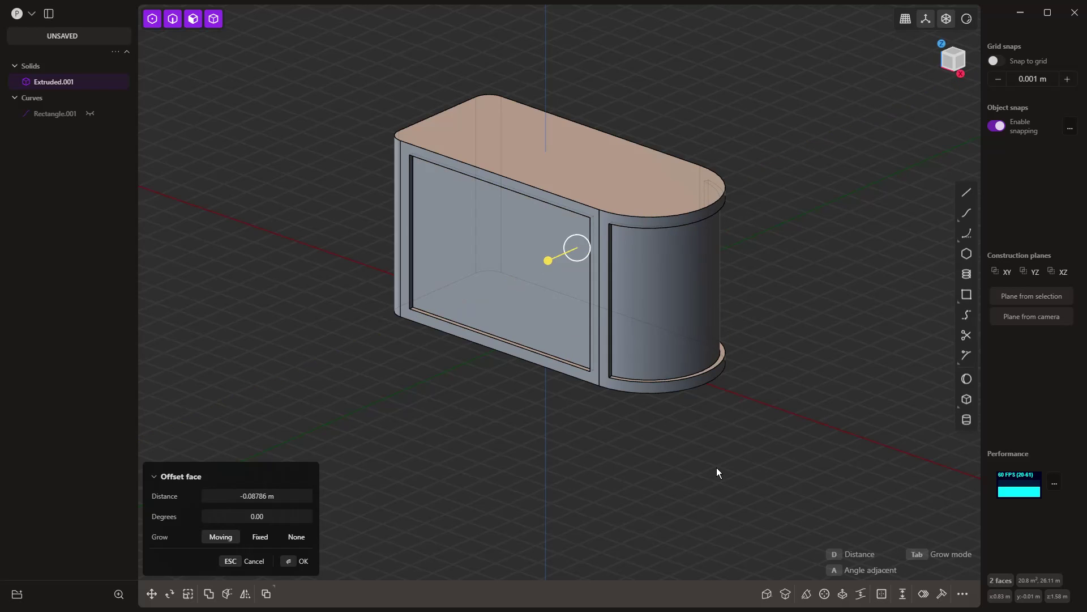
pyautogui.press('Tab')
pyautogui.press('Tab')
pyautogui.press('Tab')
# Set the Offset Face grow mode to None and start a new scene with the default cube
pyautogui.click(295, 538)
pyautogui.press('Tab')
pyautogui.press('Tab')
pyautogui.press('Tab')
pyautogui.press('Tab')
pyautogui.write('d 1')
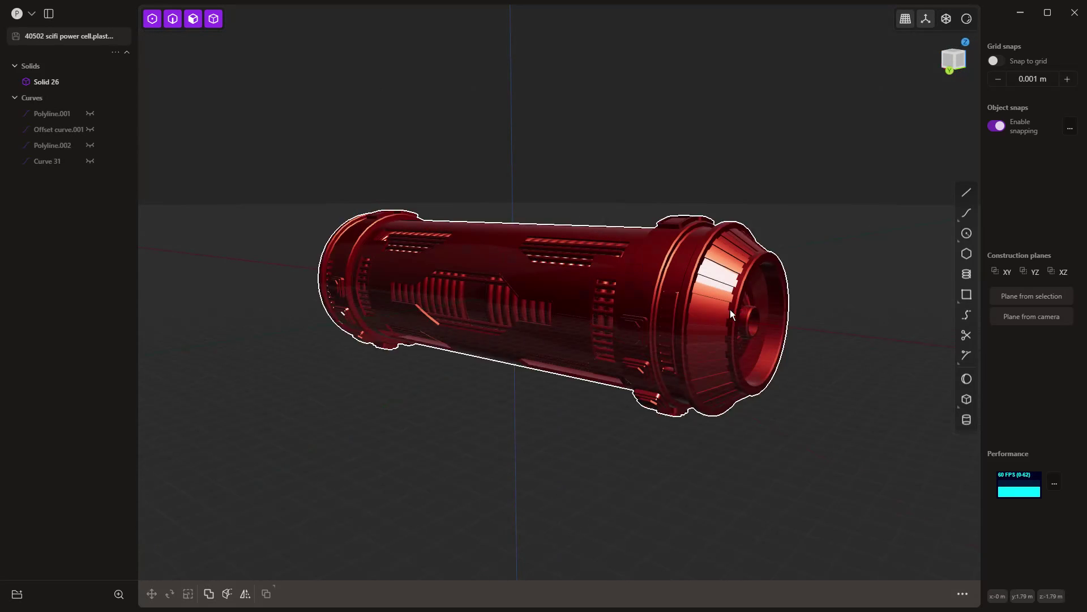
pyautogui.scroll(5, 646, 326)
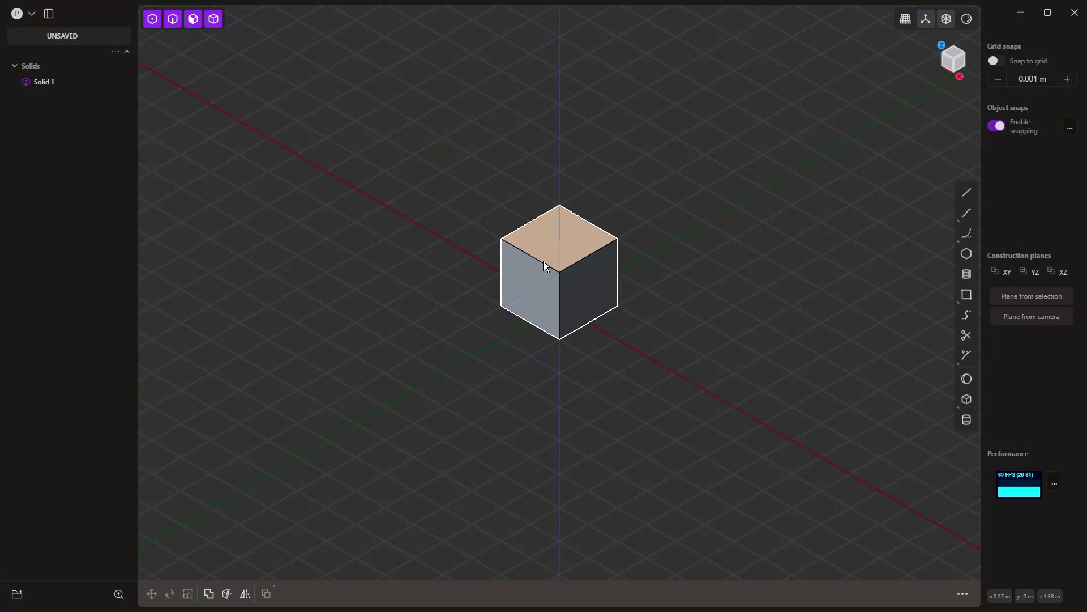
# Delete the cube and switch to Top view
pyautogui.click(543, 261)
pyautogui.press('Delete')
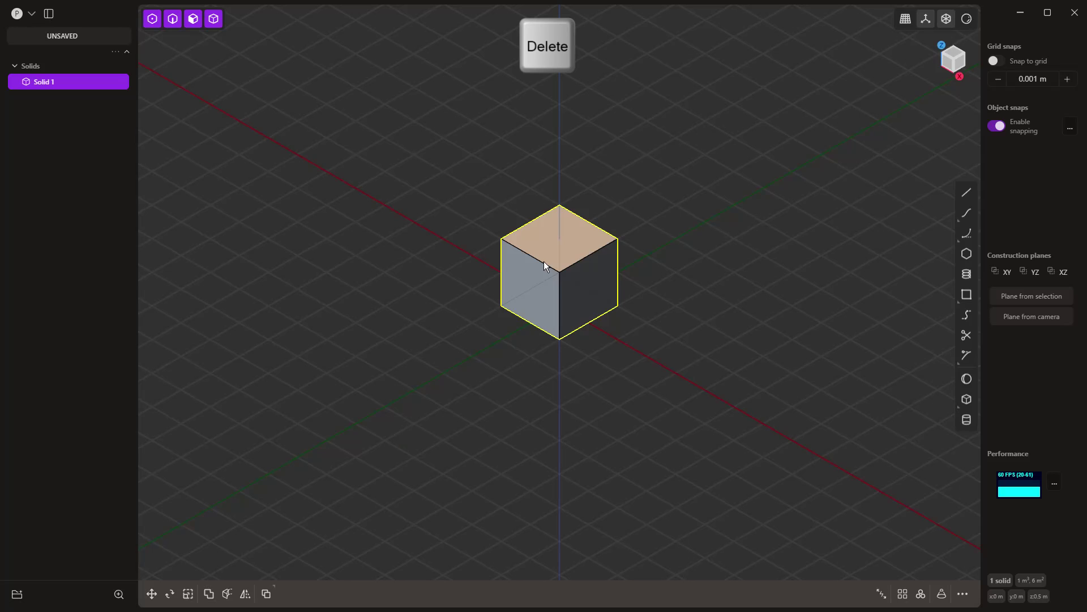
pyautogui.press('7')
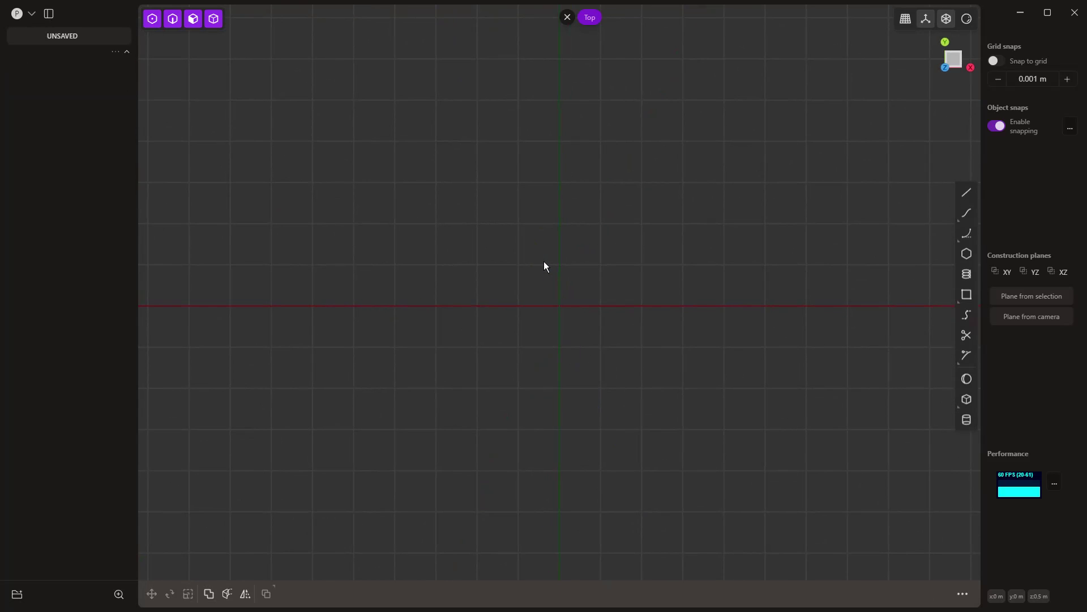
# Draw a six-sided polygon centred on the origin and begin extruding it upward
pyautogui.click(965, 253)
pyautogui.click(560, 307)
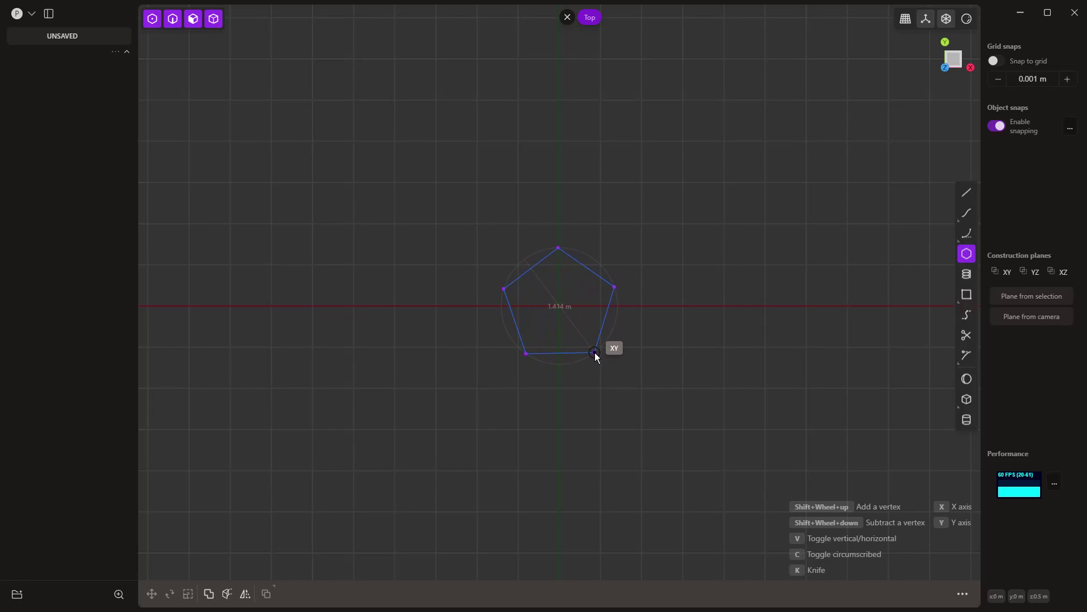
pyautogui.keyDown('shift'); pyautogui.scroll(1, 594, 351); pyautogui.keyUp('shift')
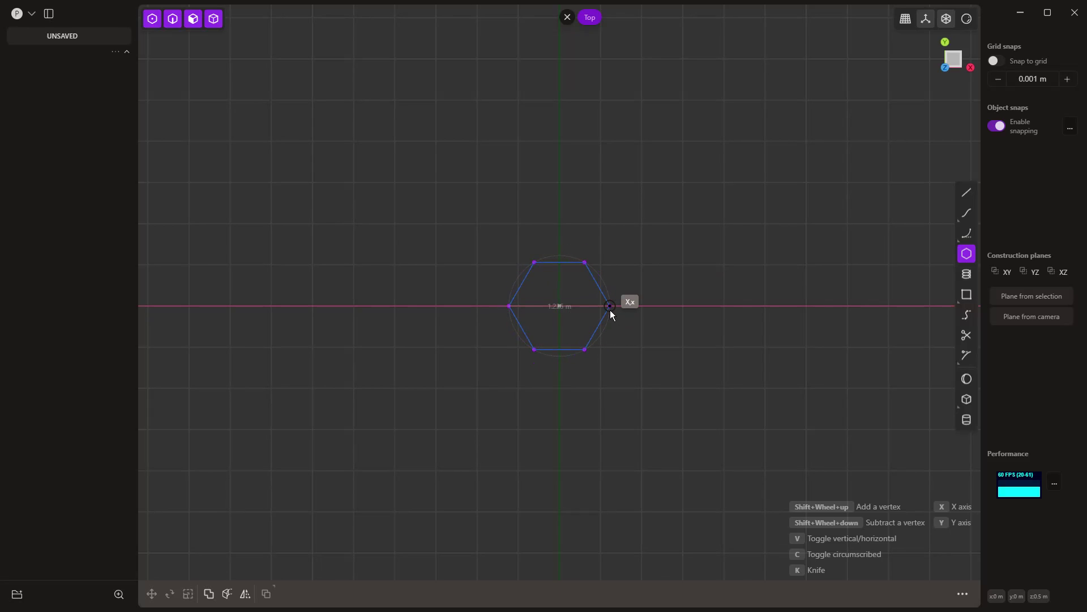
pyautogui.click(646, 335)
pyautogui.moveTo(630, 442); pyautogui.dragTo(576, 312, button='middle')
pyautogui.press('e')
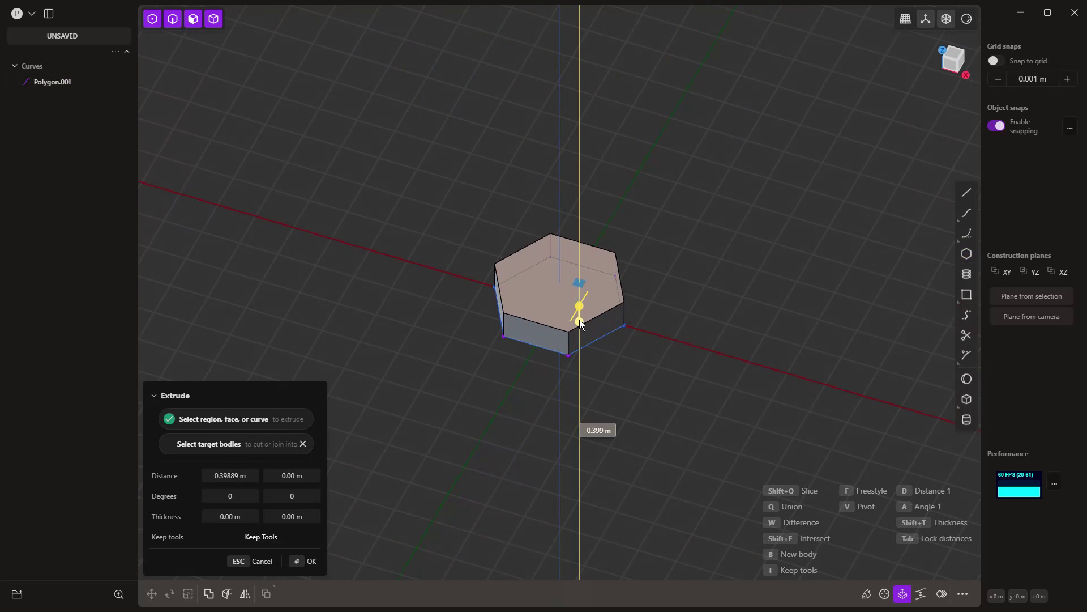
# Commit the hexagonal prism extrusion of about 0.399 m and hide Polygon.001
pyautogui.click(580, 319)
pyautogui.click(587, 389)
pyautogui.moveTo(587, 389); pyautogui.dragTo(593, 297, button='middle')
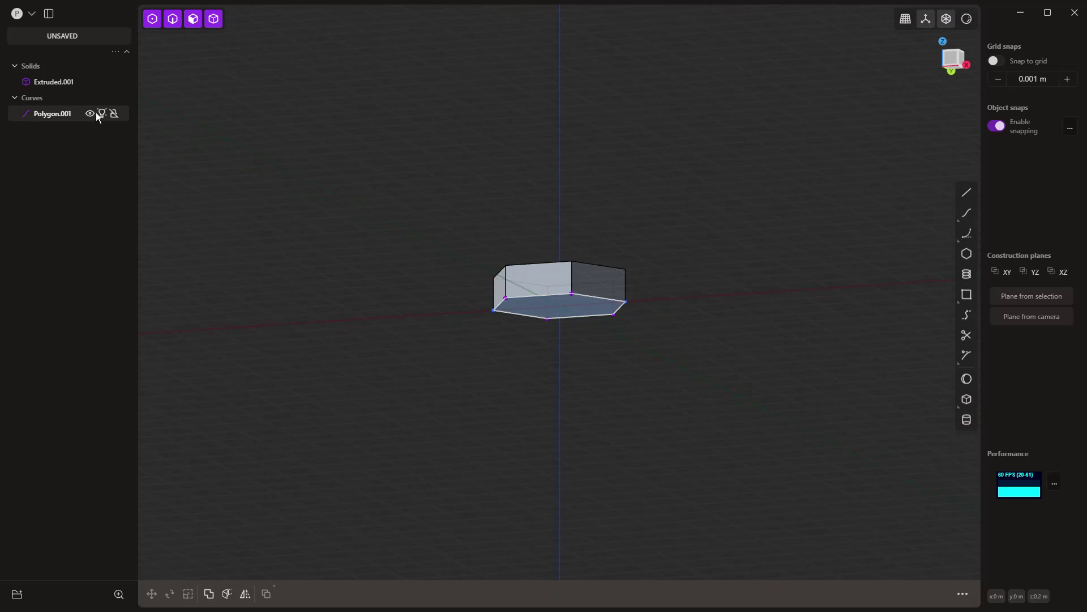
pyautogui.click(90, 114)
pyautogui.moveTo(427, 384); pyautogui.dragTo(428, 333, button='middle')
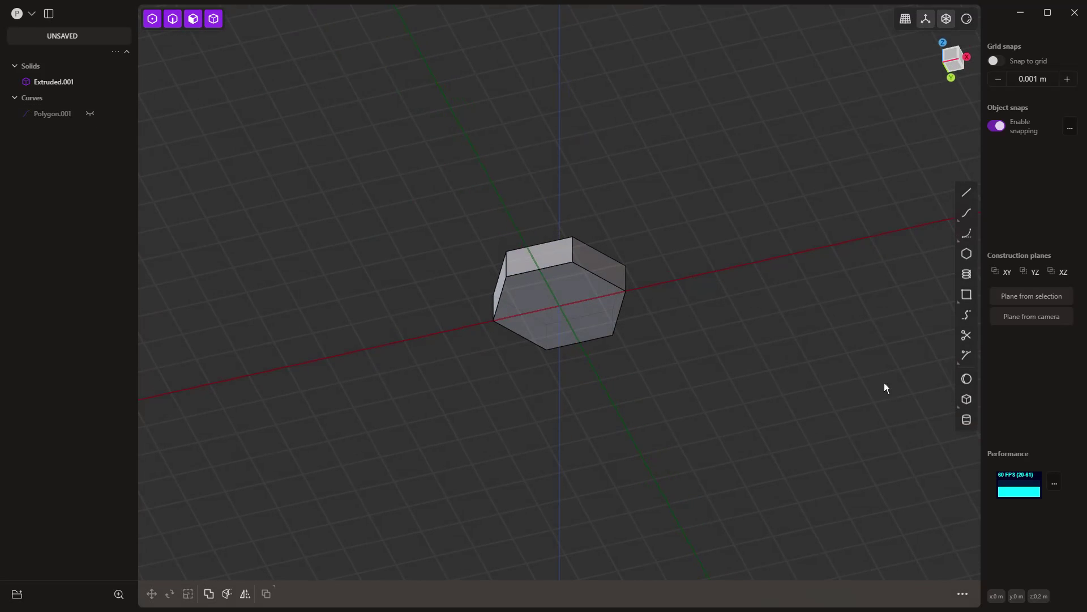
# Union a cylinder at the origin (radius 0.263 m, height 1.152 m) with the hex solid
pyautogui.click(967, 419)
pyautogui.click(560, 306)
pyautogui.click(581, 309)
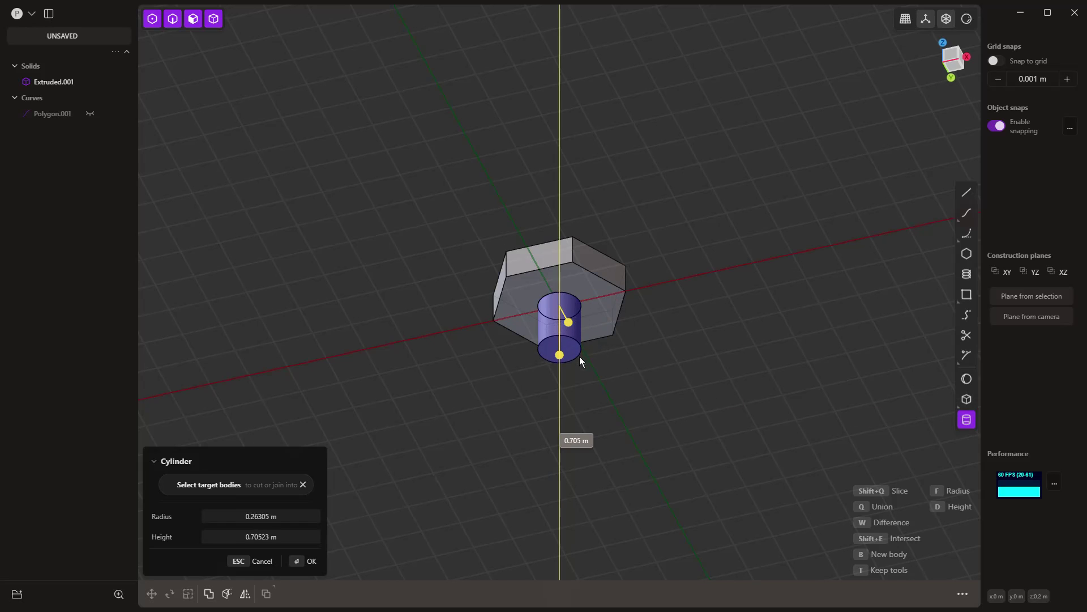
pyautogui.click(580, 383)
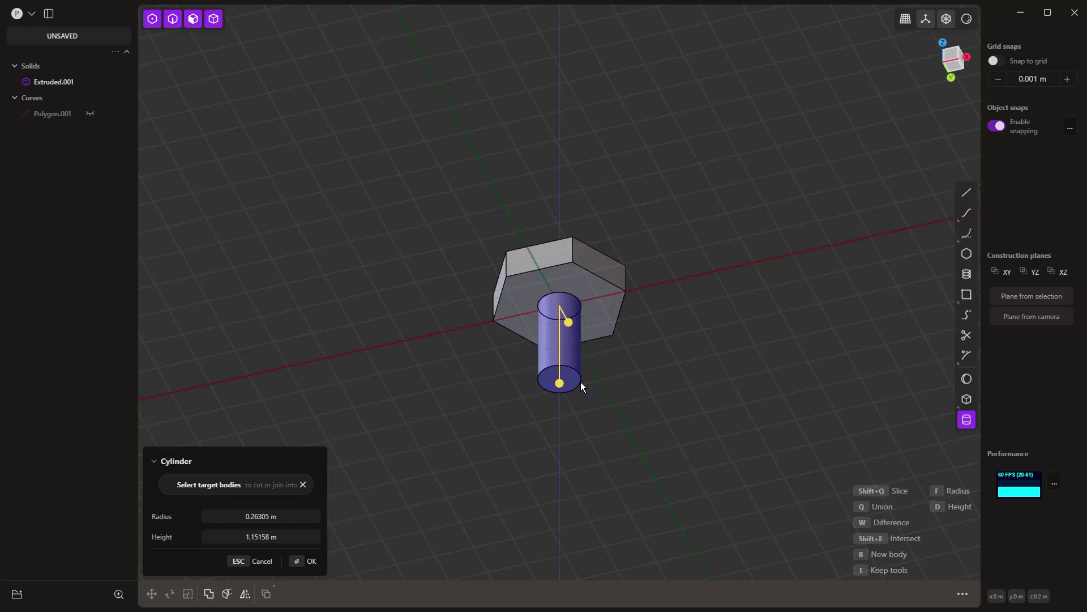
pyautogui.press('q')
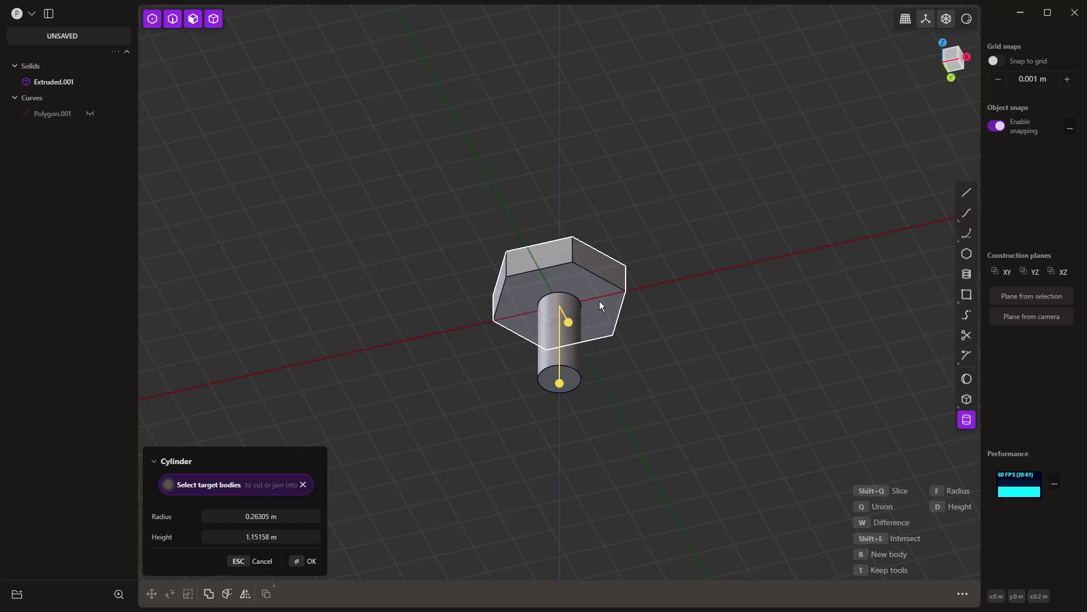
pyautogui.click(603, 297)
pyautogui.press('Return')
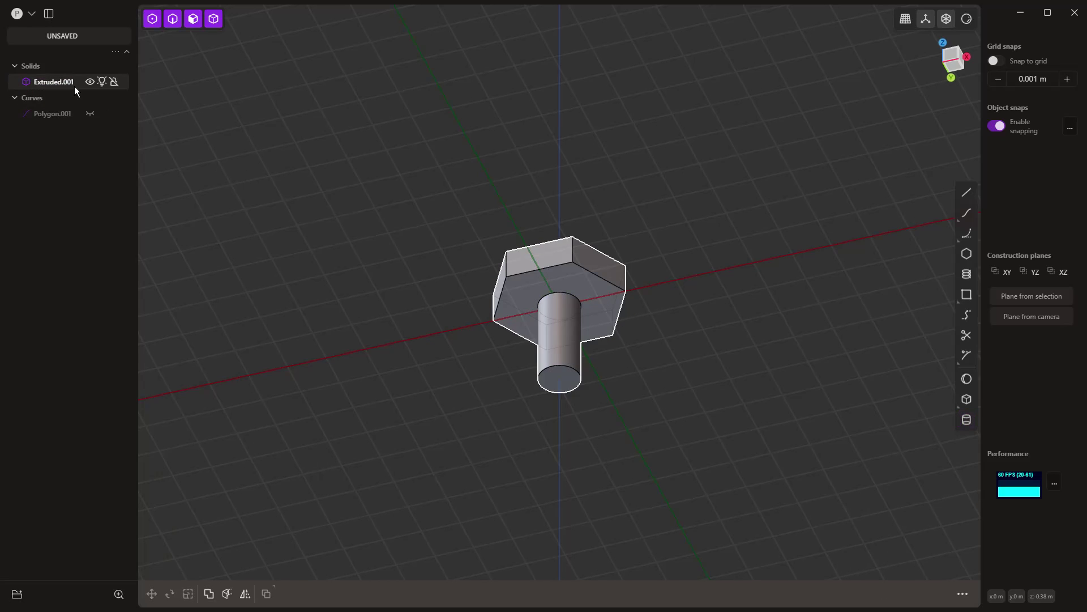
# In Front view, box-select the edges of the bolt's hexagonal head in edge mode
pyautogui.click(74, 84)
pyautogui.press('Escape')
pyautogui.moveTo(574, 318); pyautogui.dragTo(586, 451, button='middle')
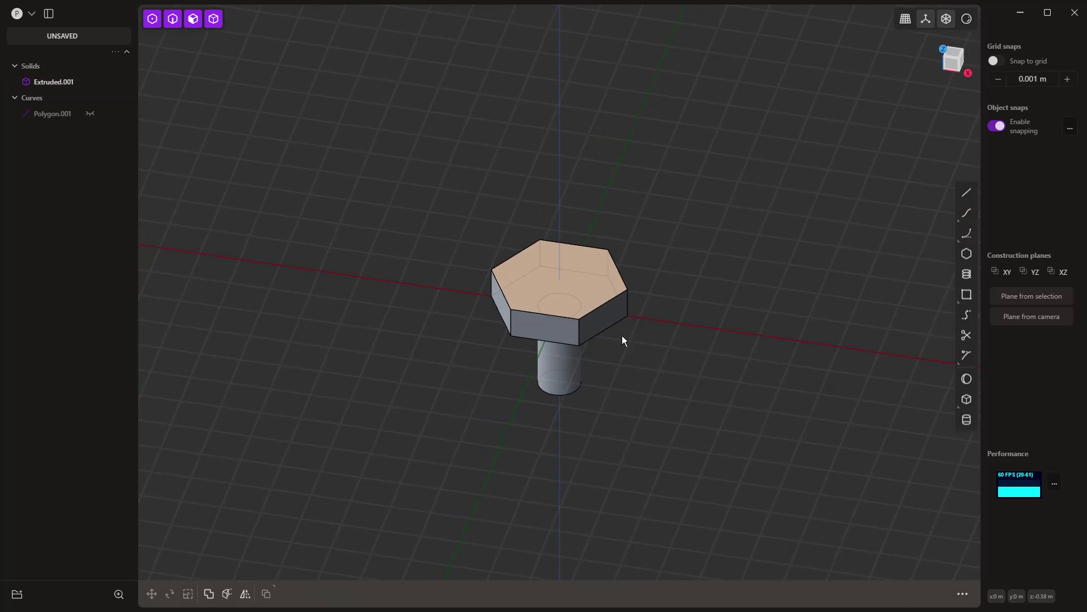
pyautogui.moveTo(603, 373); pyautogui.dragTo(612, 325, button='middle')
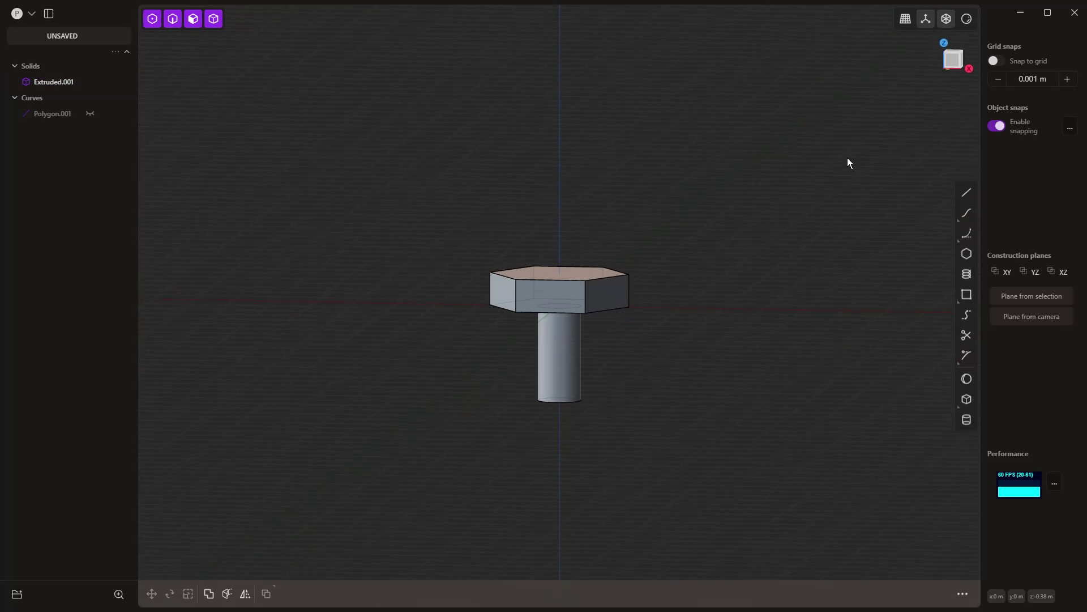
pyautogui.press('1')
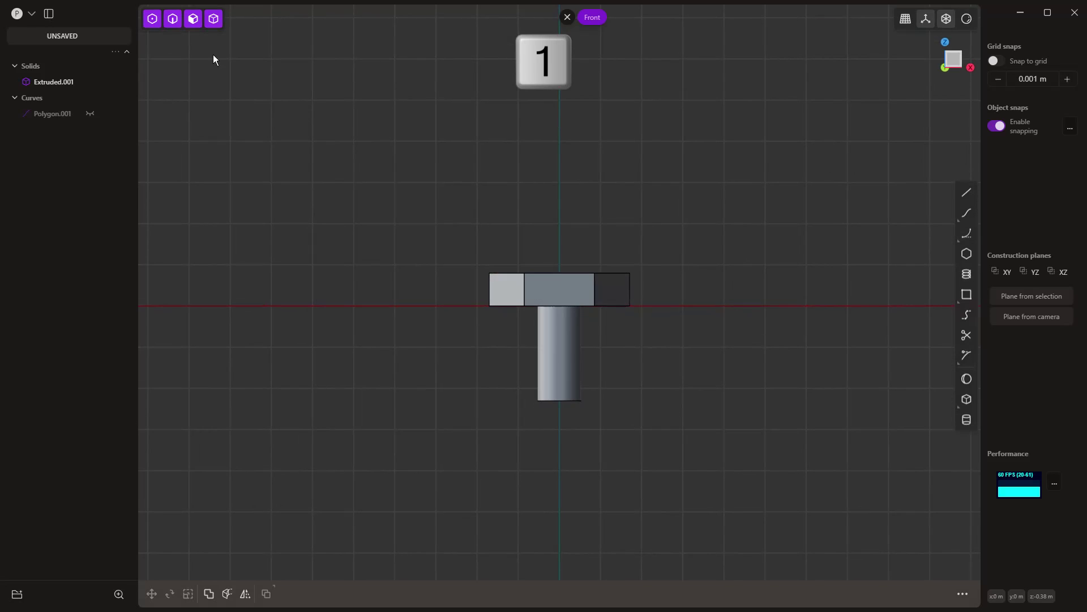
pyautogui.click(165, 24)
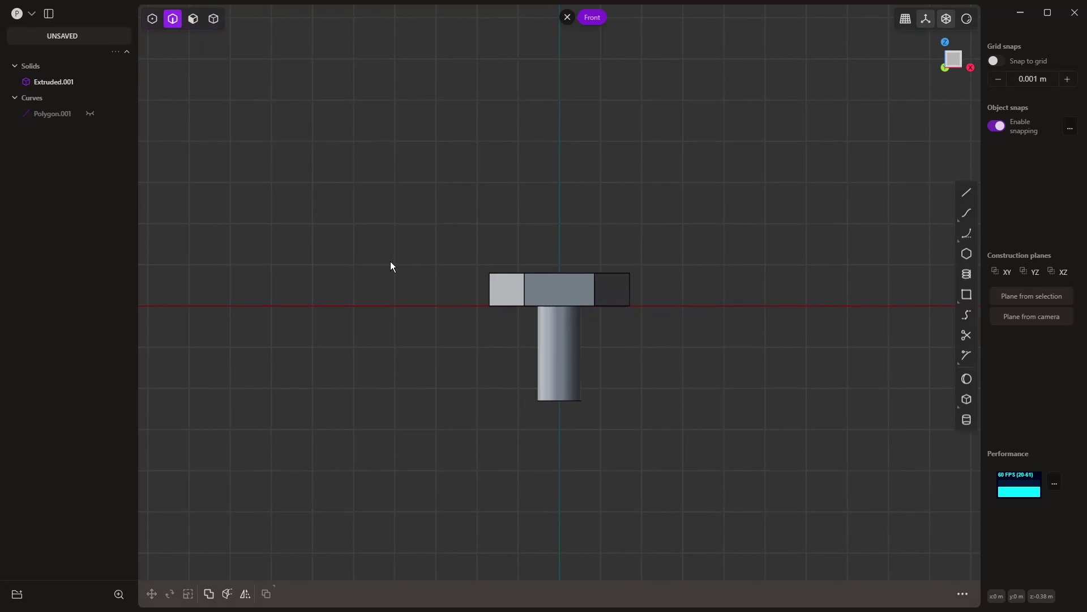
pyautogui.moveTo(452, 282)
pyautogui.mouseDown()
pyautogui.moveTo(655, 294)
pyautogui.moveTo(466, 288)
pyautogui.mouseUp()
# Fillet the selected head edges with a radius of about 0.1 m
pyautogui.press('f')
pyautogui.moveTo(662, 303); pyautogui.dragTo(628, 354, button='middle')
pyautogui.moveTo(614, 270); pyautogui.dragTo(609, 295)
pyautogui.press('Return')
# Add a second, smaller fillet on one top edge of the head
pyautogui.click(606, 302)
pyautogui.press('f')
pyautogui.press('ctrl')
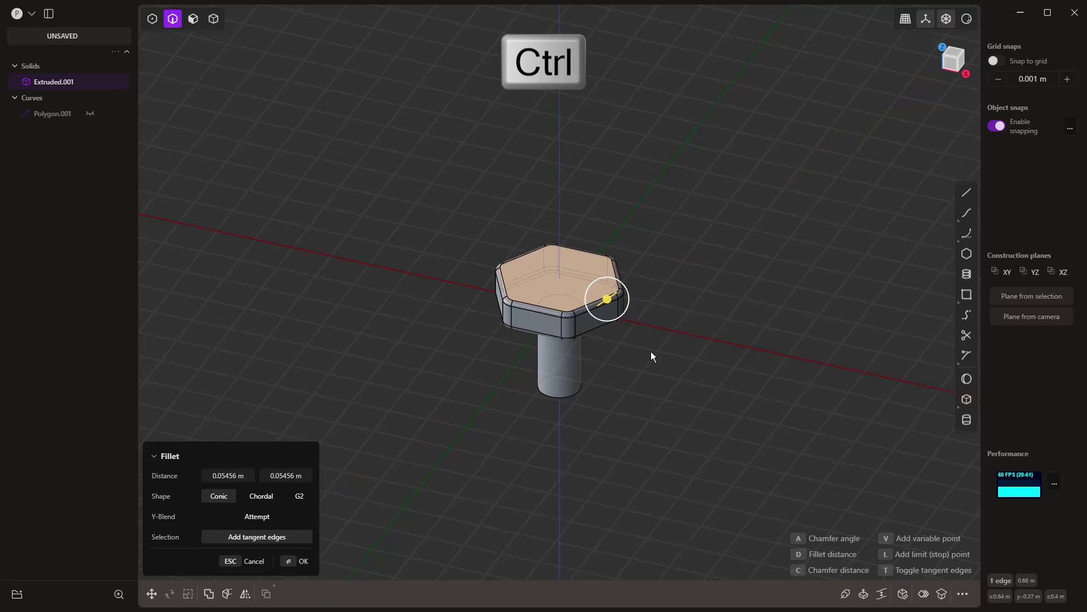
pyautogui.click(650, 351)
pyautogui.moveTo(650, 351)
pyautogui.mouseDown(button='middle')
pyautogui.moveTo(641, 311)
pyautogui.moveTo(638, 365)
pyautogui.mouseUp(button='middle')
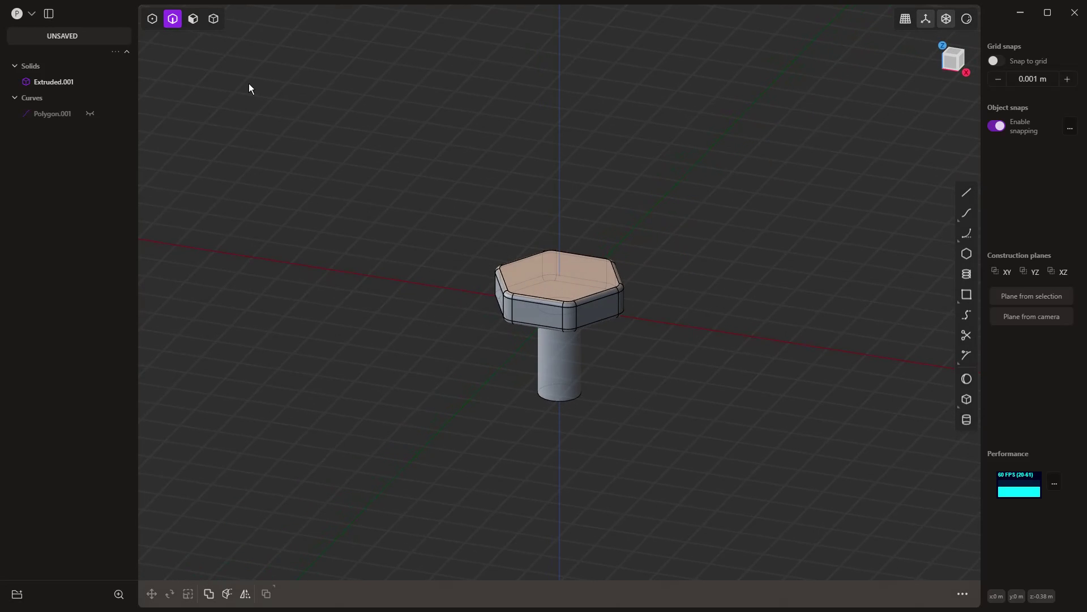
# Re-enable all selection modes and move the bolt along the X axis away from the origin
pyautogui.press('Tab')
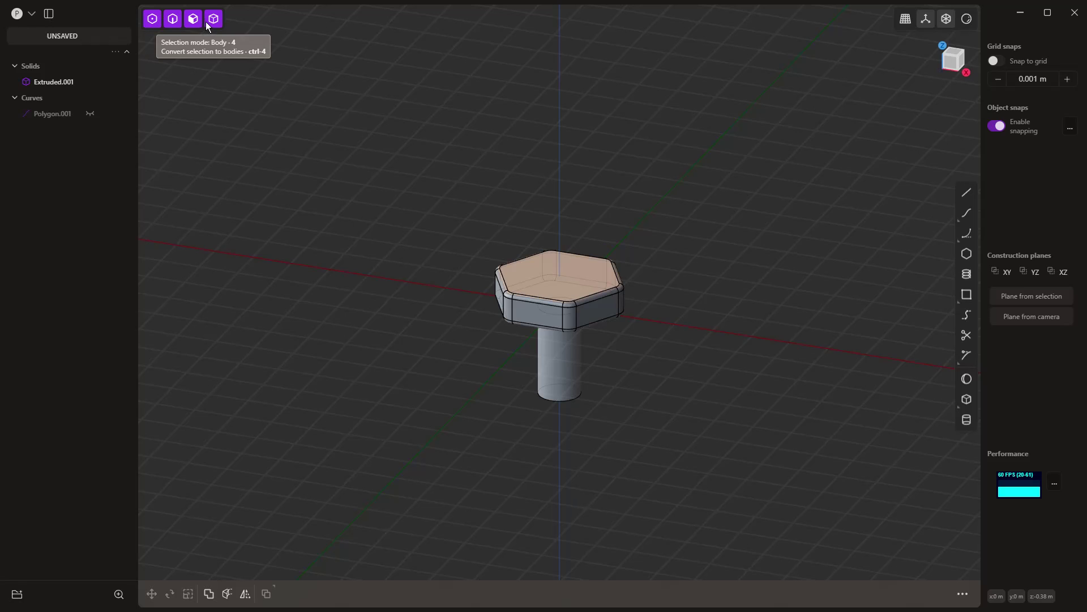
pyautogui.moveTo(605, 212); pyautogui.dragTo(597, 243, button='middle')
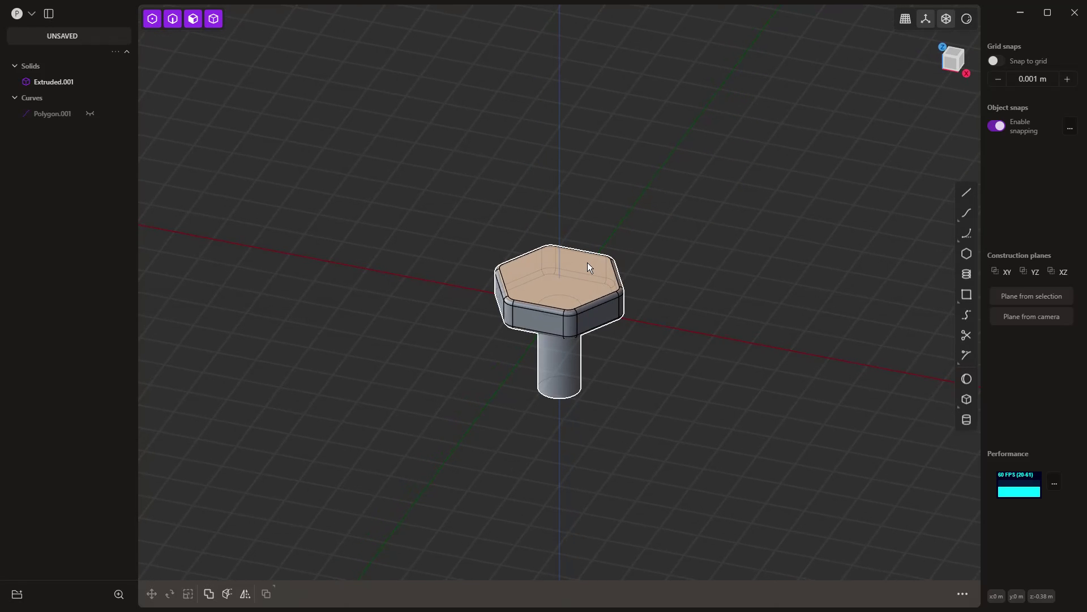
pyautogui.click(587, 263)
pyautogui.press('g')
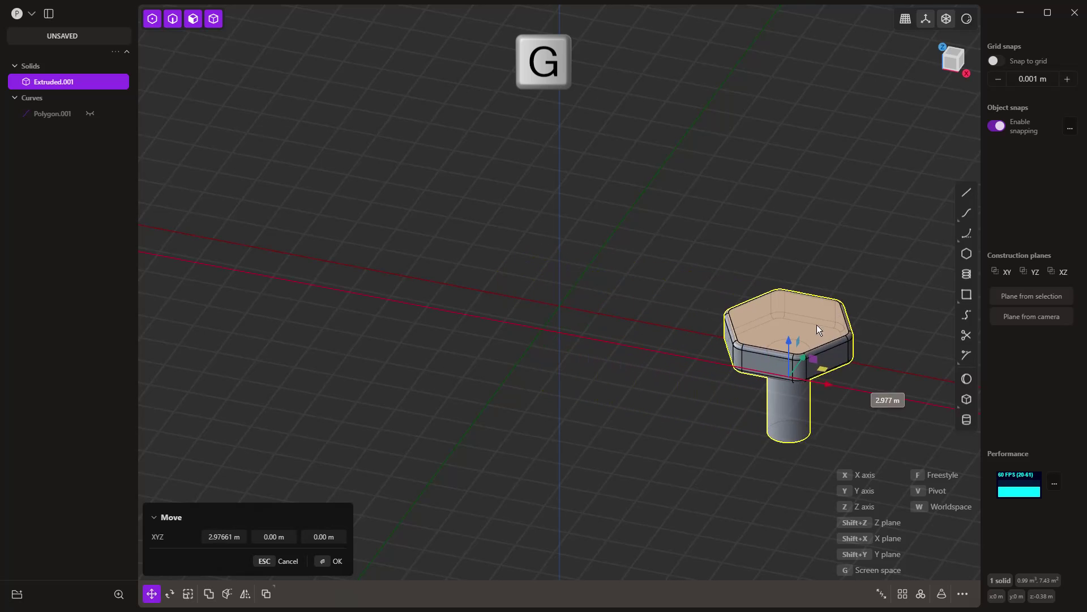
pyautogui.click(925, 351)
pyautogui.scroll(-2, 548, 219)
pyautogui.moveTo(549, 219); pyautogui.dragTo(595, 316, button='middle')
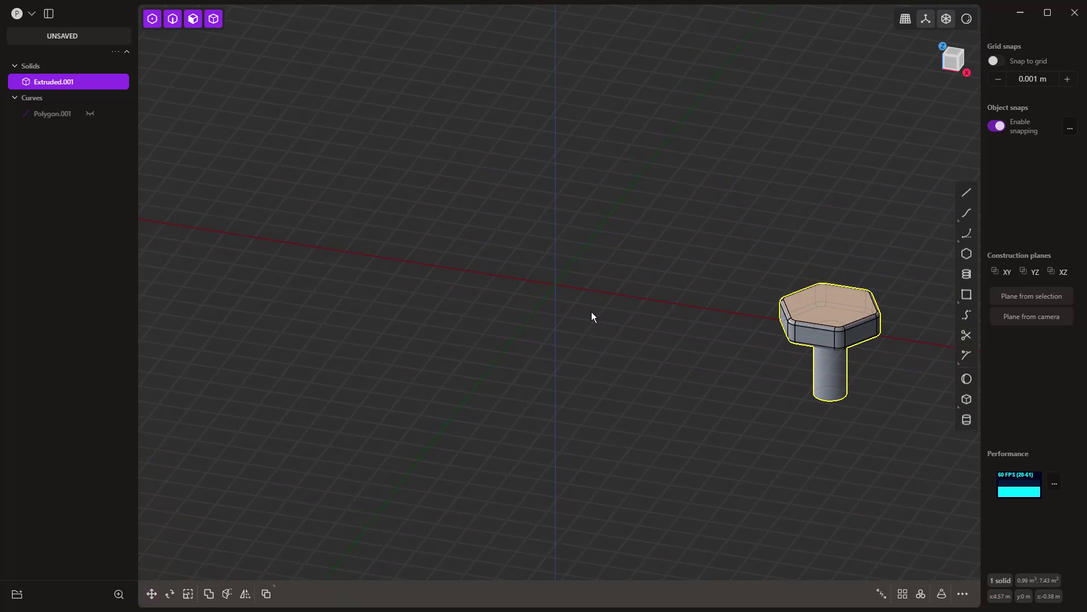
# Create a large sphere centred at the origin
pyautogui.click(967, 378)
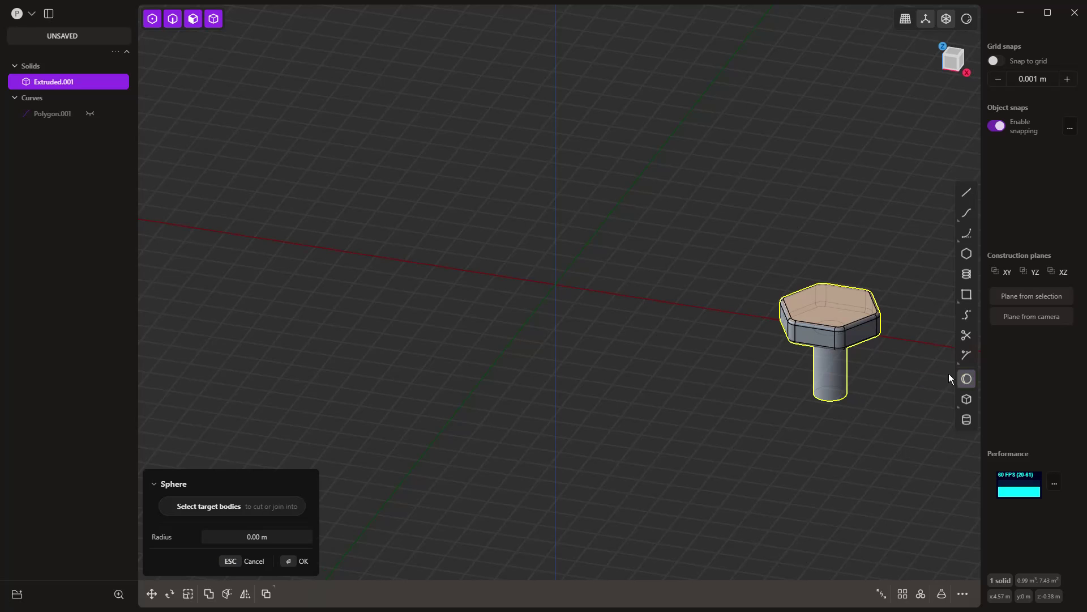
pyautogui.click(557, 283)
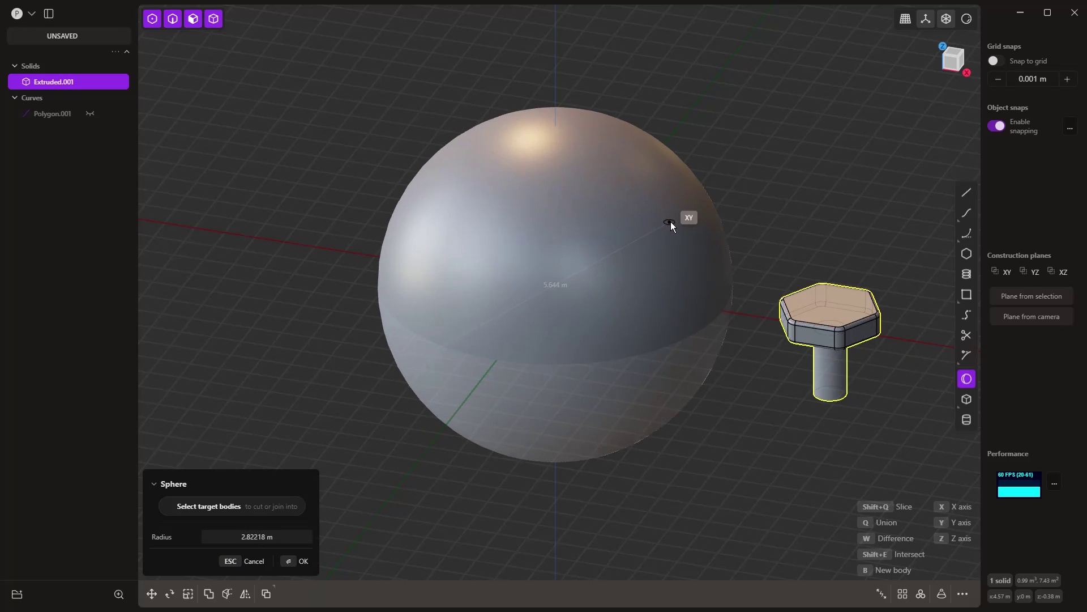
pyautogui.click(692, 216)
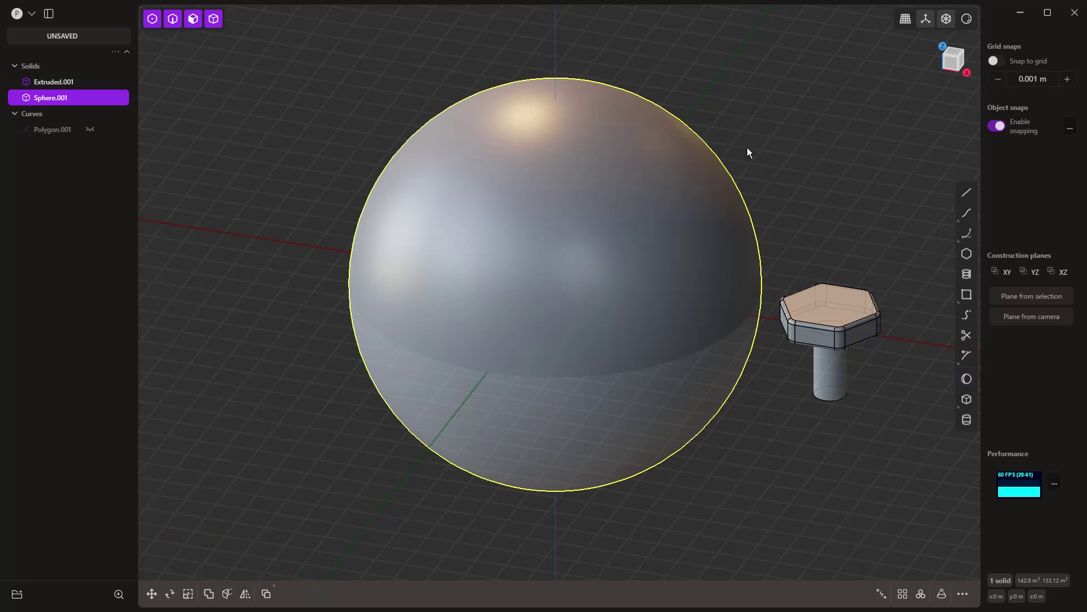
pyautogui.scroll(-2, 542, 230)
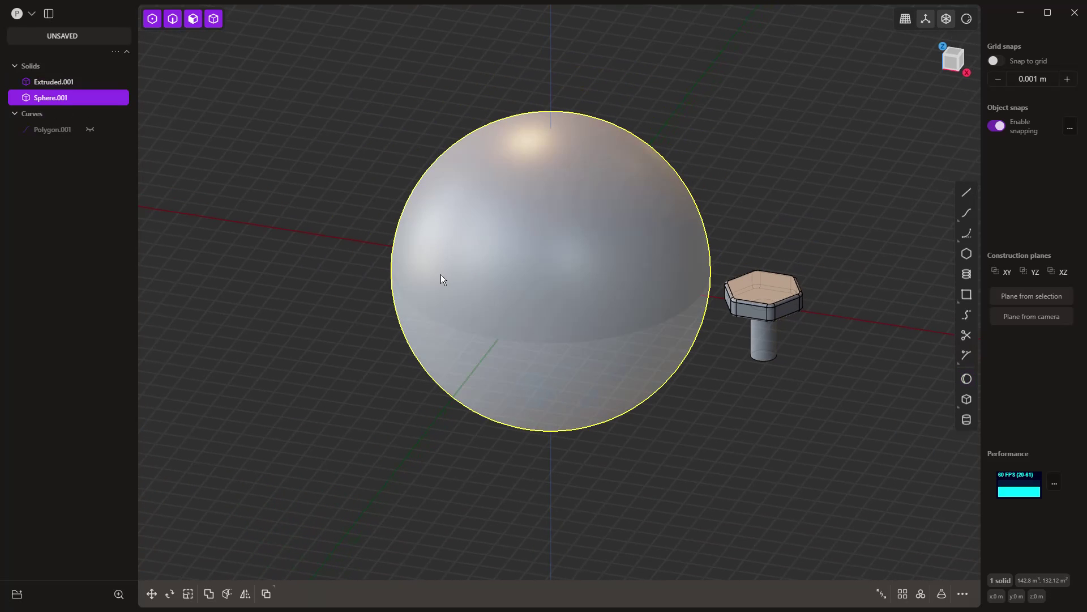
# Loop-cut the sphere at its equator and offset its upper half inward about 0.36 m
pyautogui.hotkey('ctrl', 'r')
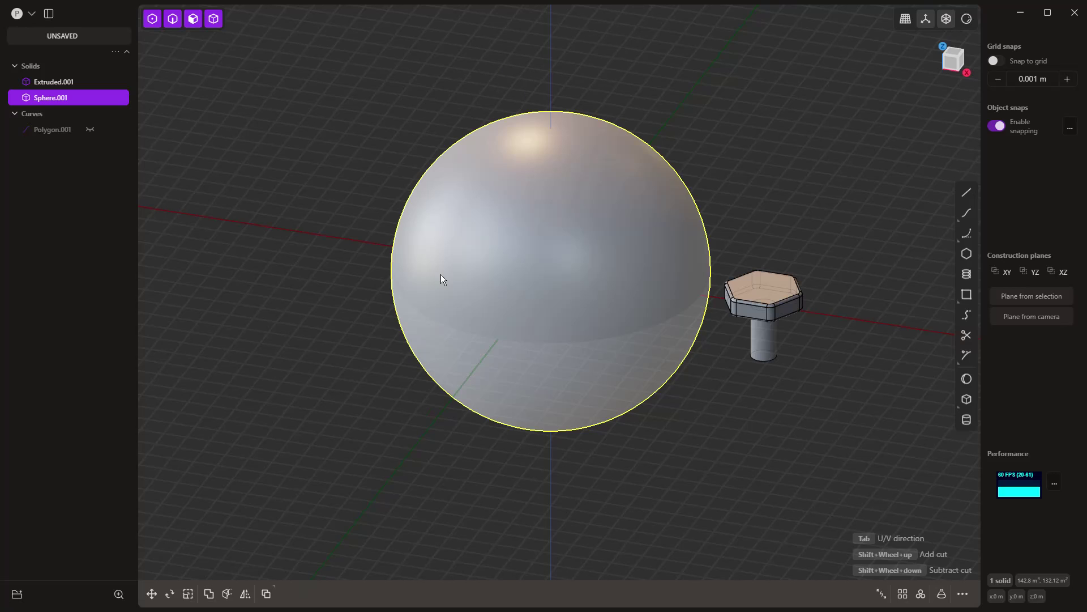
pyautogui.press('Tab')
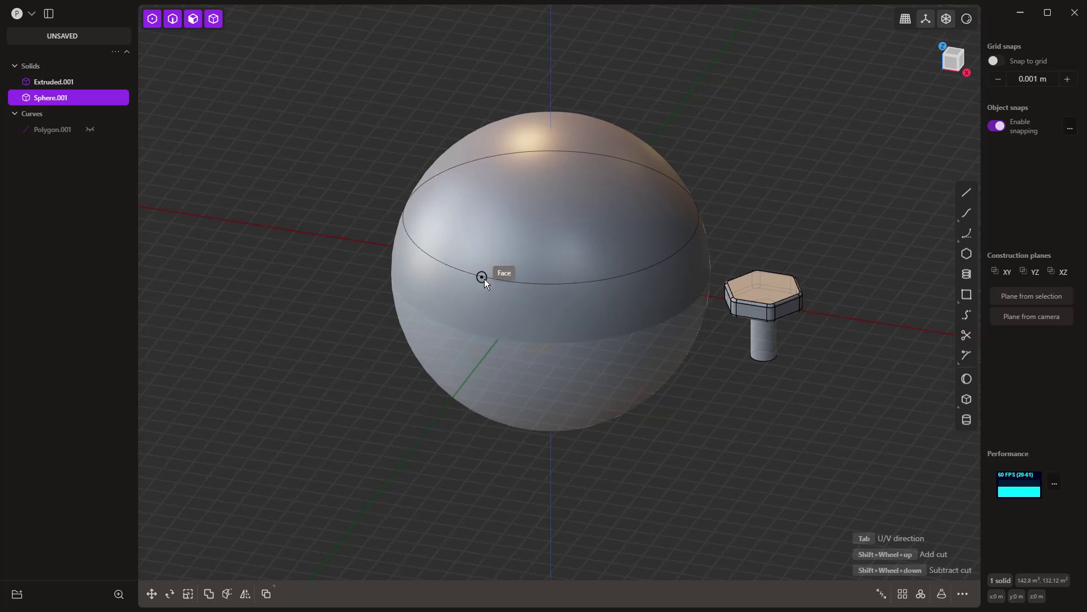
pyautogui.press('Tab')
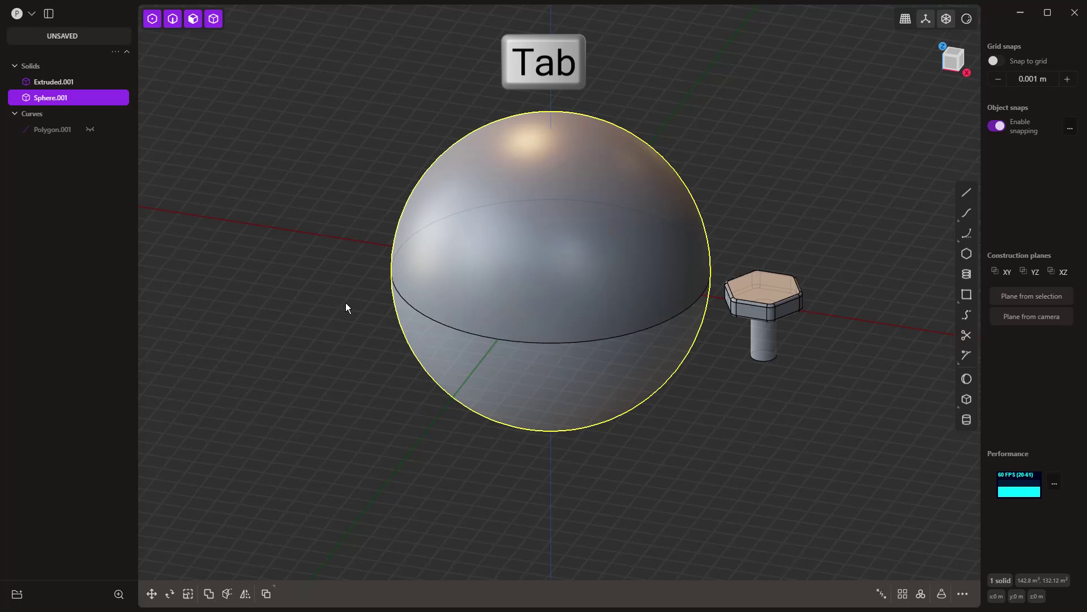
pyautogui.click(460, 293)
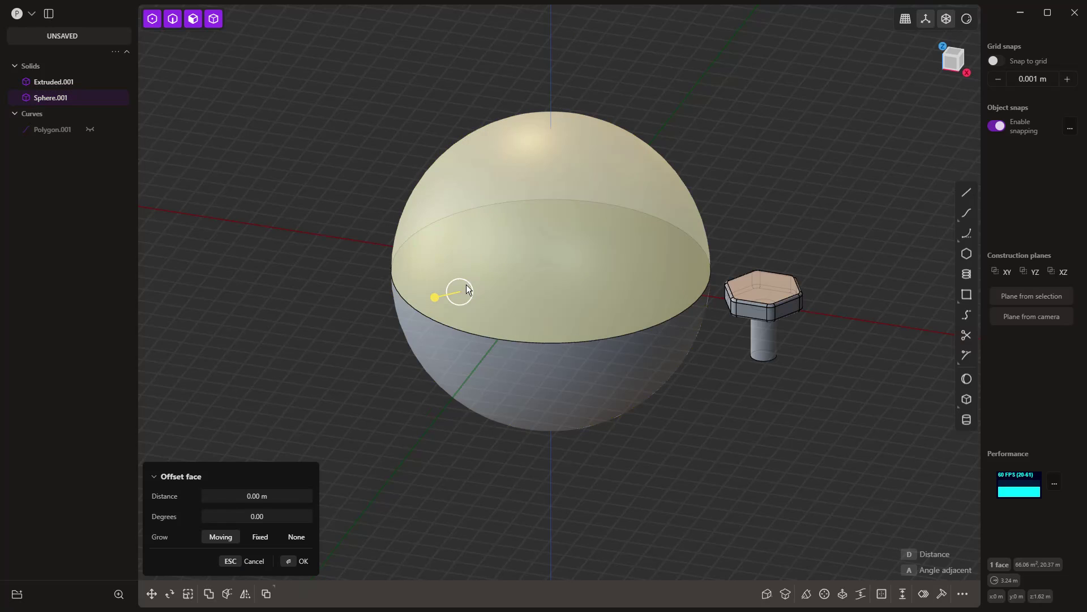
pyautogui.moveTo(439, 295); pyautogui.dragTo(452, 302)
pyautogui.click(313, 203)
pyautogui.scroll(-2, 324, 213)
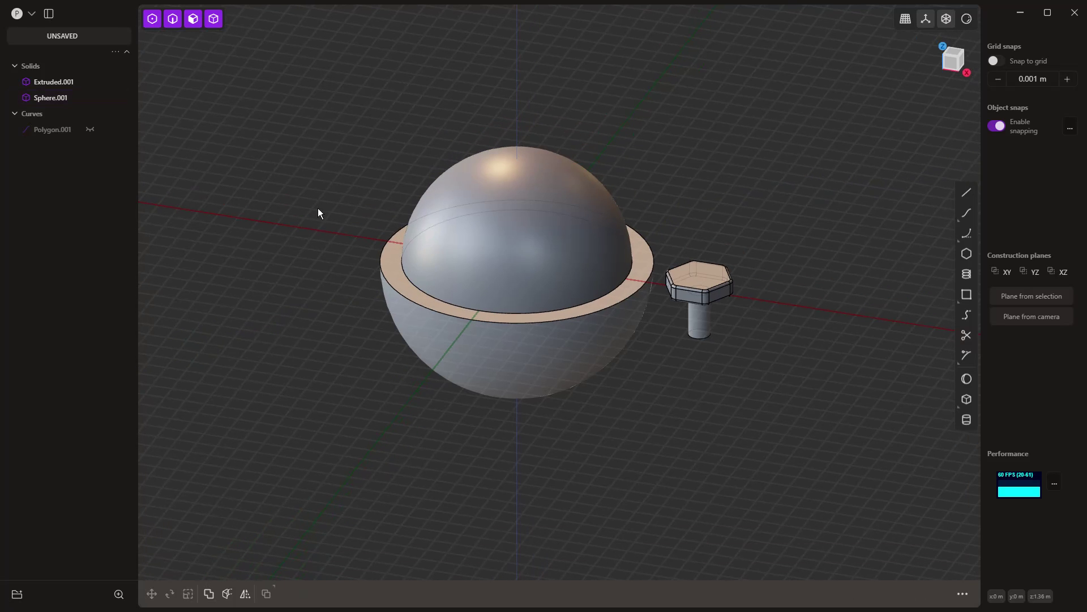
pyautogui.moveTo(357, 391); pyautogui.dragTo(458, 218, button='middle')
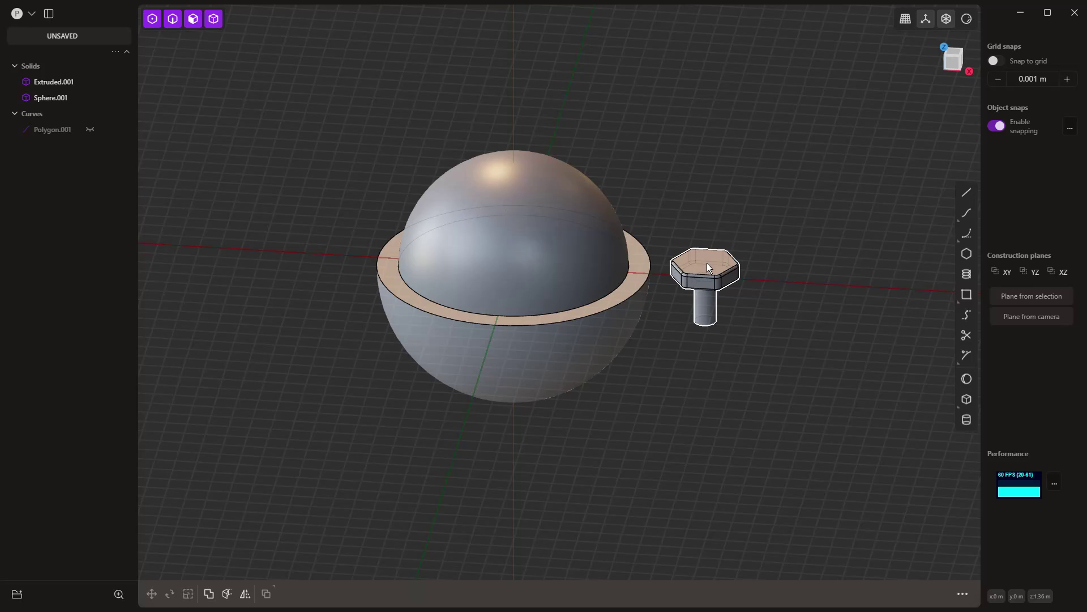
# In Front view, draw a three-point trapezoid polyline below the sphere and round its corners
pyautogui.press('KP_1')
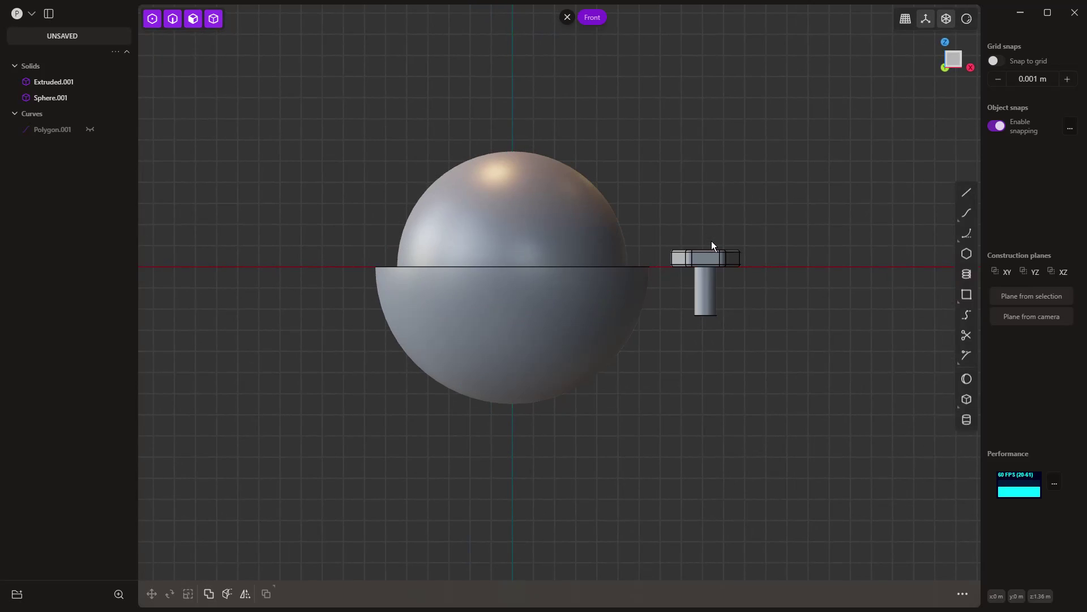
pyautogui.click(967, 194)
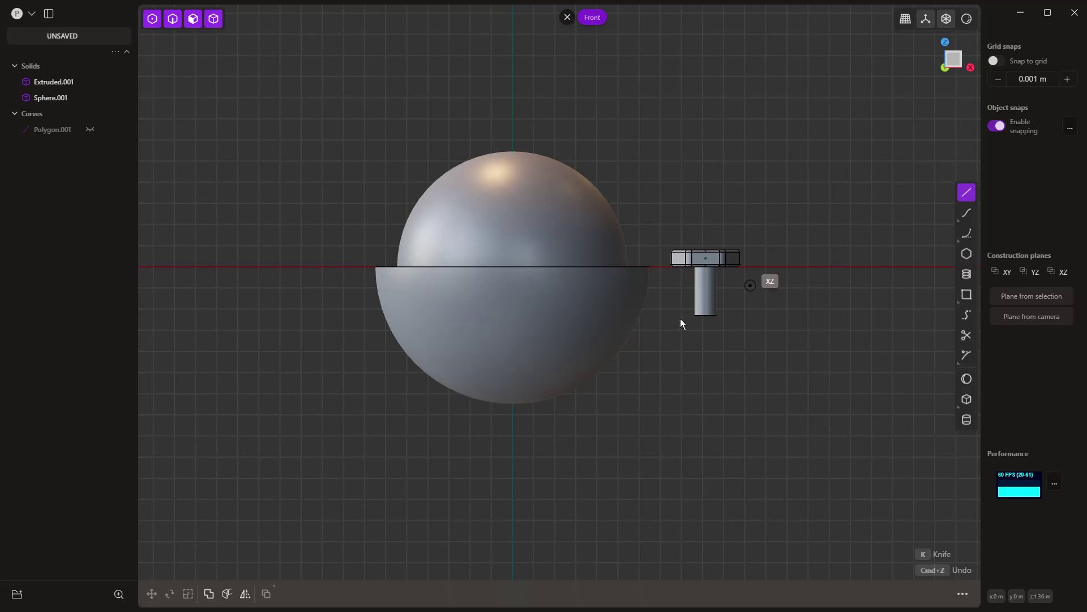
pyautogui.click(430, 419)
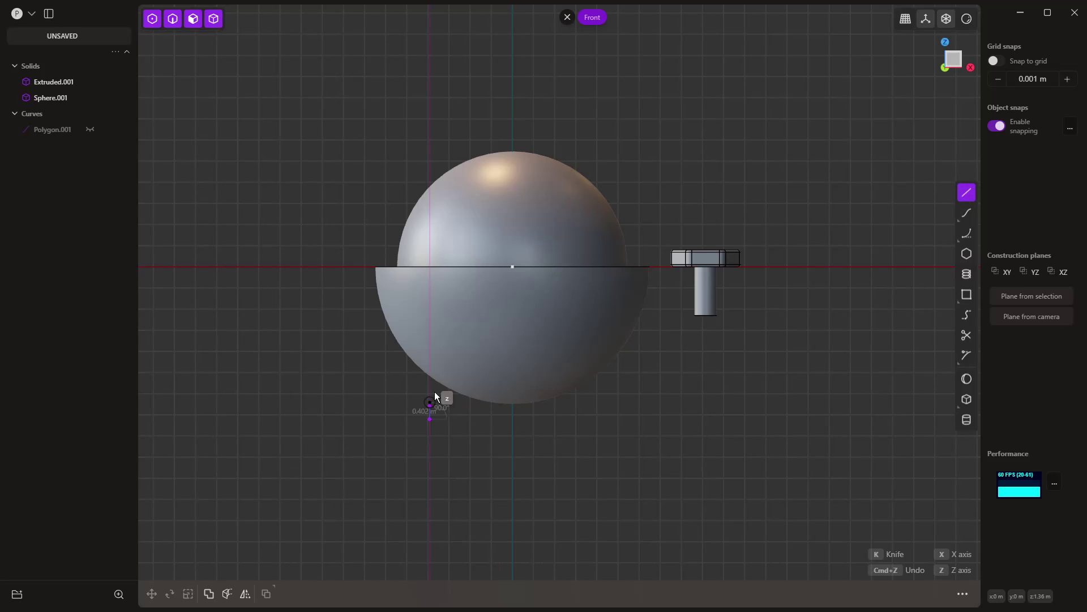
pyautogui.click(439, 335)
pyautogui.click(584, 421)
pyautogui.press('Return')
pyautogui.press('b')
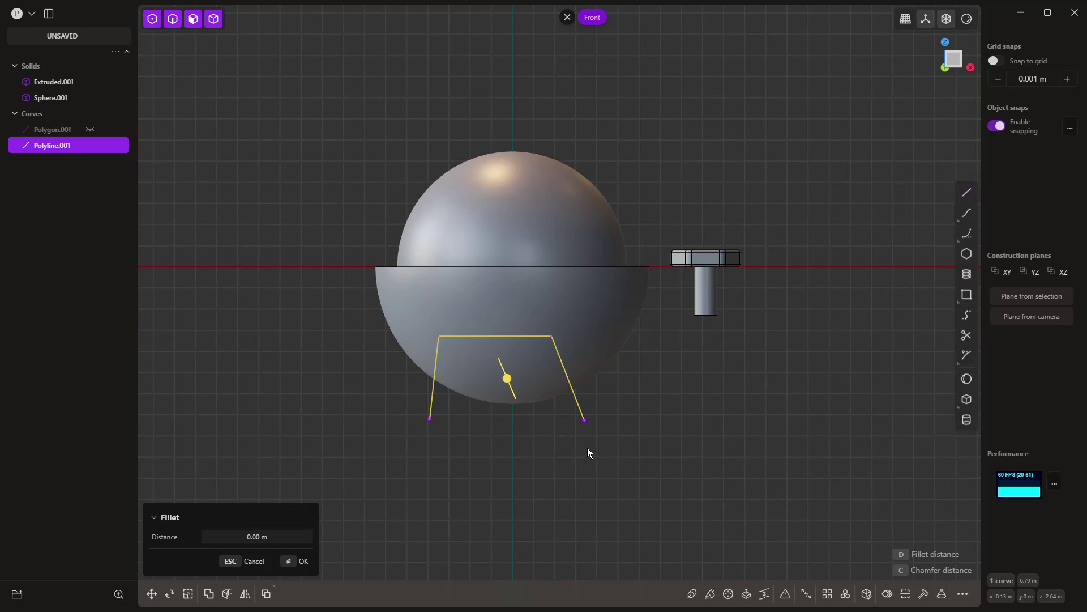
pyautogui.moveTo(506, 377); pyautogui.dragTo(498, 414)
pyautogui.click(469, 457)
pyautogui.moveTo(550, 467); pyautogui.dragTo(501, 471, button='middle')
# Imprint Polyline.001 onto Sphere.001's lower hemisphere
pyautogui.hotkey('shift', 'i')
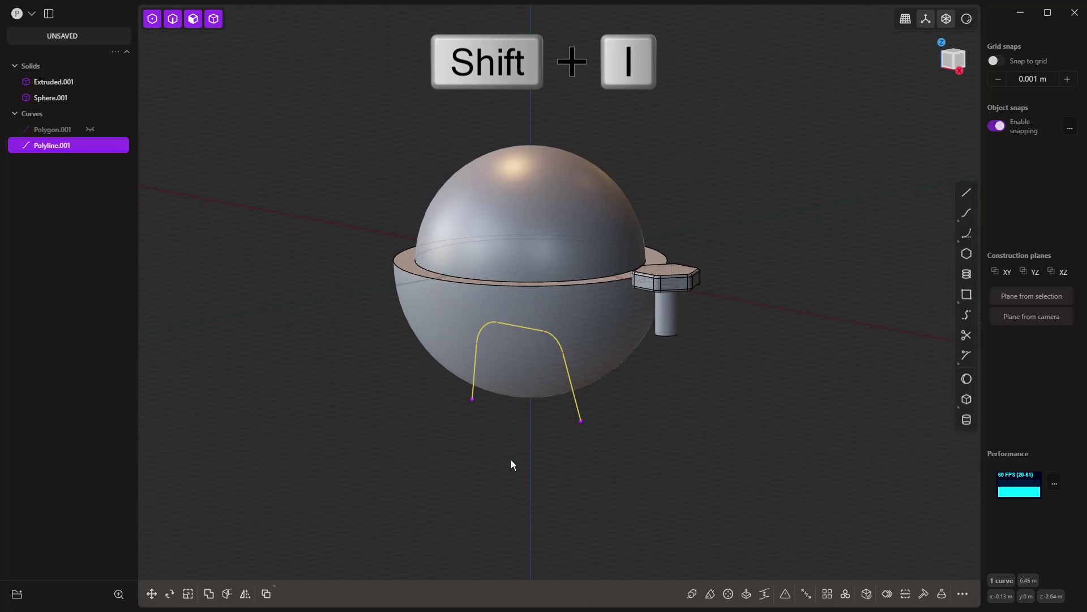
pyautogui.click(526, 376)
pyautogui.press('Return')
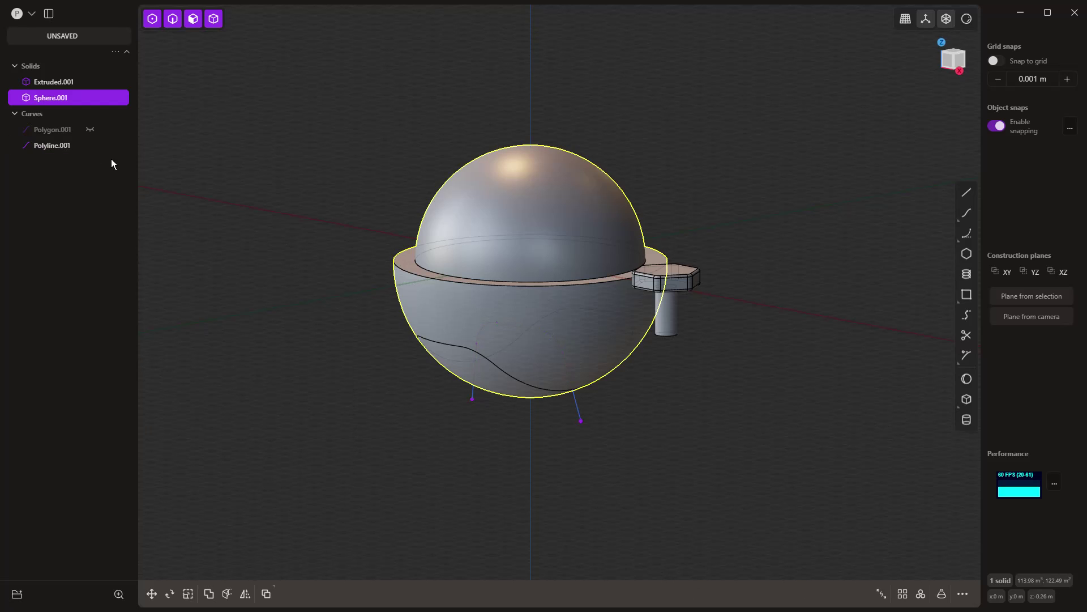
# Hide Polyline.001, deselect the sphere and orbit to inspect the imprinted curve
pyautogui.click(90, 146)
pyautogui.click(355, 414)
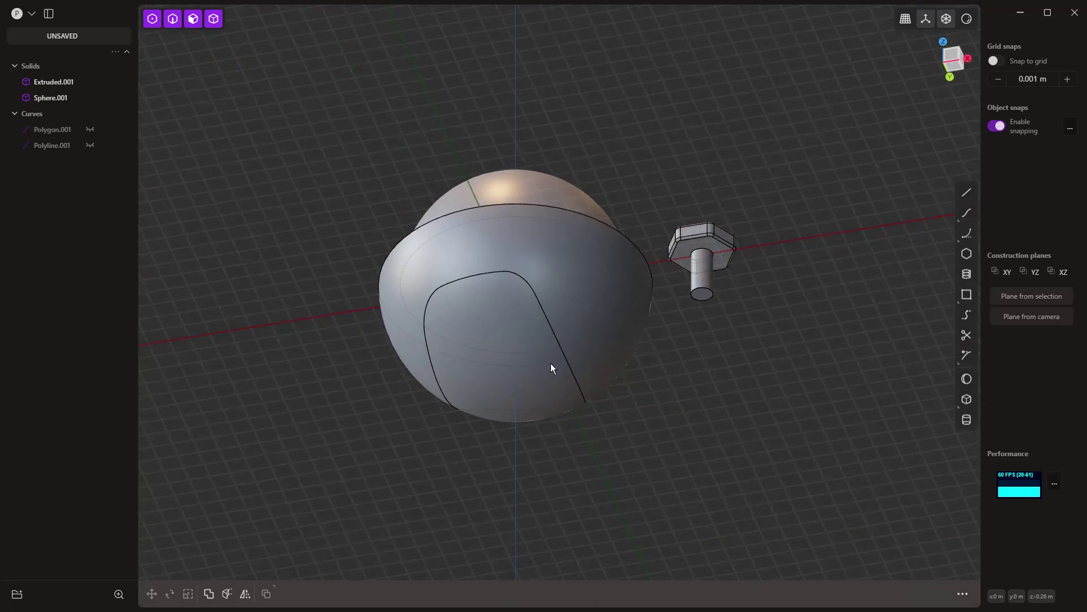
pyautogui.moveTo(552, 361); pyautogui.dragTo(544, 480, button='middle')
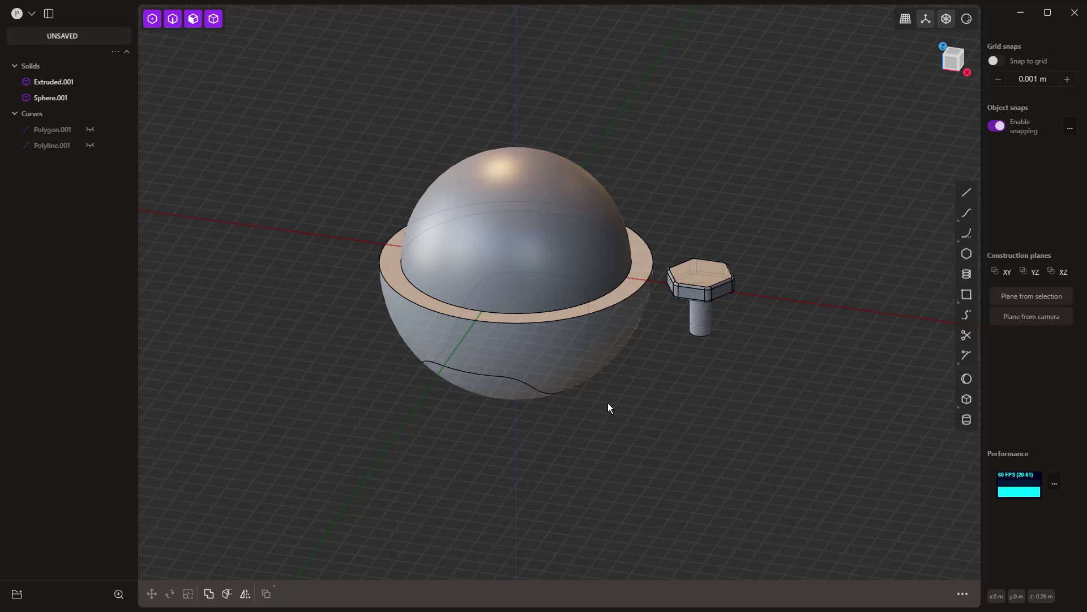
# Radially array the bolt around Sphere.001's centre, Number 8 and Repeat 4, giving 32 bolts
pyautogui.moveTo(606, 407); pyautogui.dragTo(642, 338, button='middle')
pyautogui.click(652, 314)
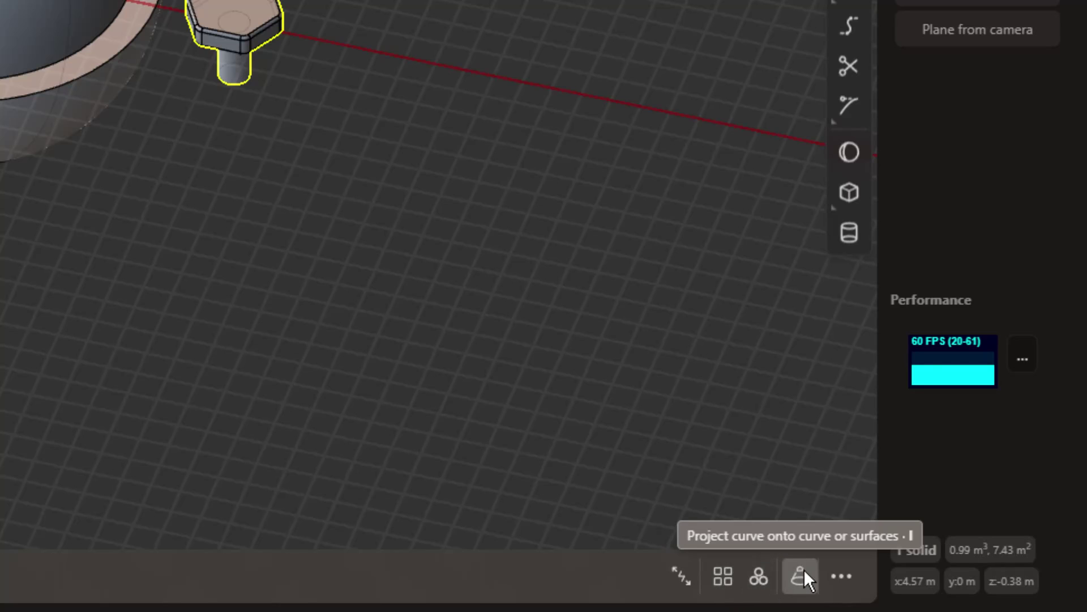
pyautogui.click(753, 578)
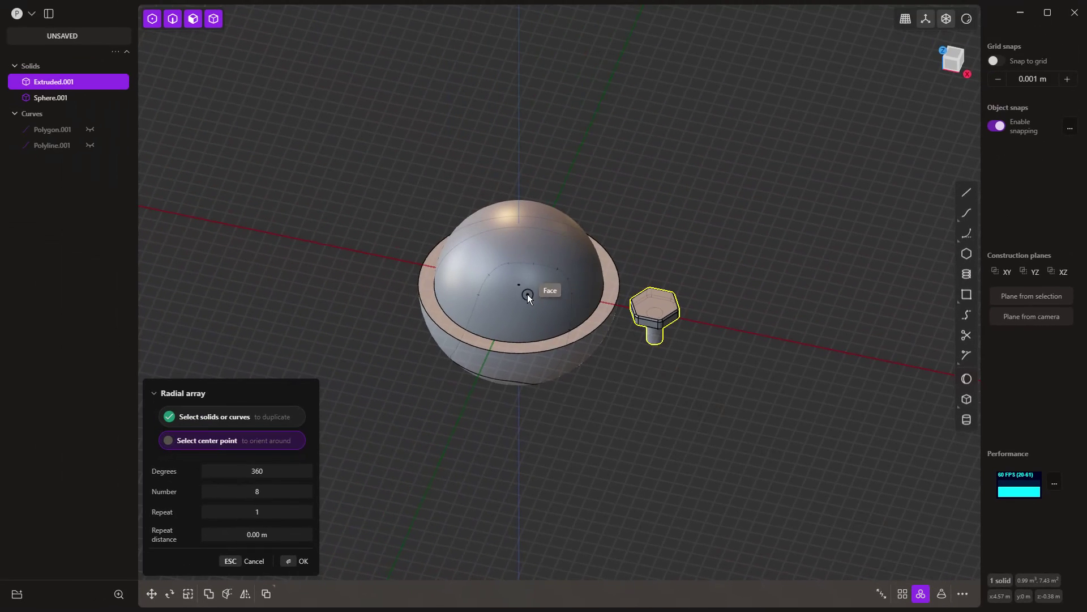
pyautogui.click(525, 290)
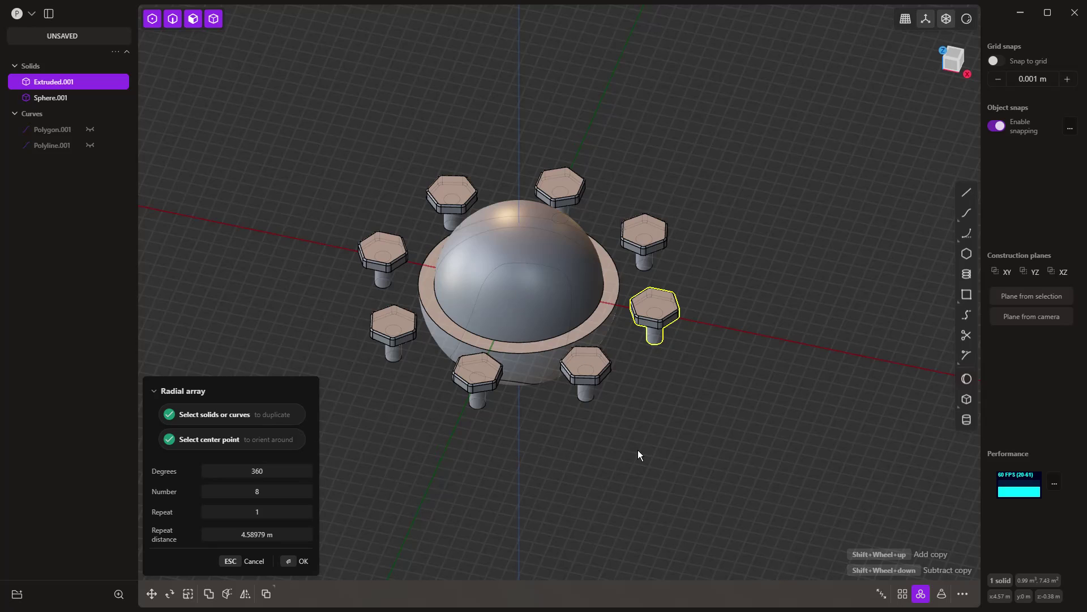
pyautogui.moveTo(281, 491)
pyautogui.mouseDown()
pyautogui.moveTo(243, 491)
pyautogui.moveTo(283, 491)
pyautogui.moveTo(273, 491)
pyautogui.moveTo(283, 491)
pyautogui.moveTo(270, 512)
pyautogui.moveTo(283, 512)
pyautogui.moveTo(263, 511)
pyautogui.moveTo(266, 489)
pyautogui.mouseUp()
pyautogui.scroll(-6, 544, 373)
pyautogui.keyDown('shift'); pyautogui.scroll(-1, 530, 368); pyautogui.keyUp('shift')
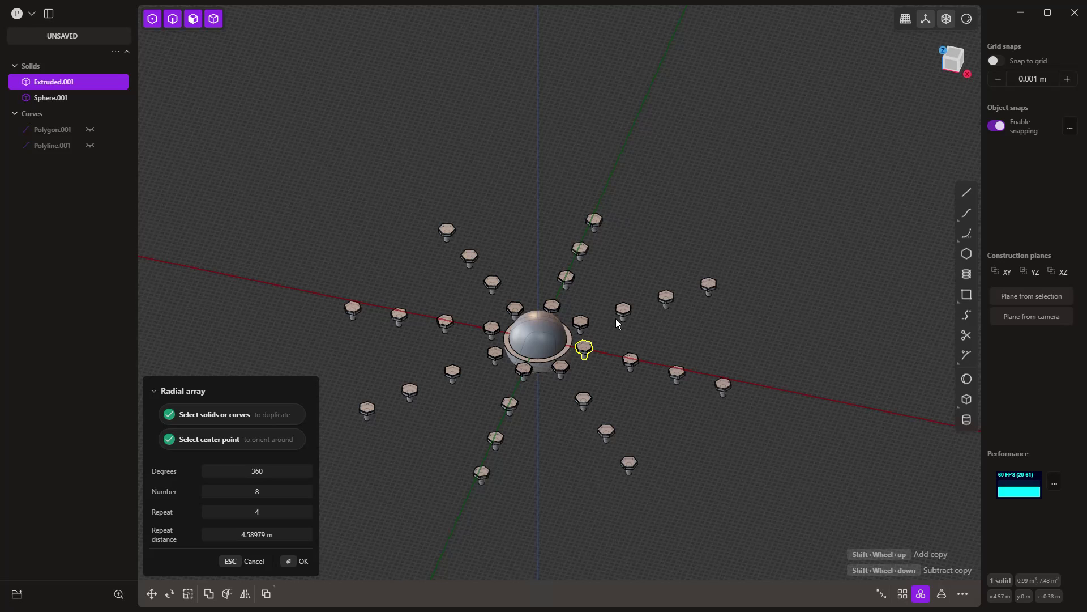
pyautogui.press('Return')
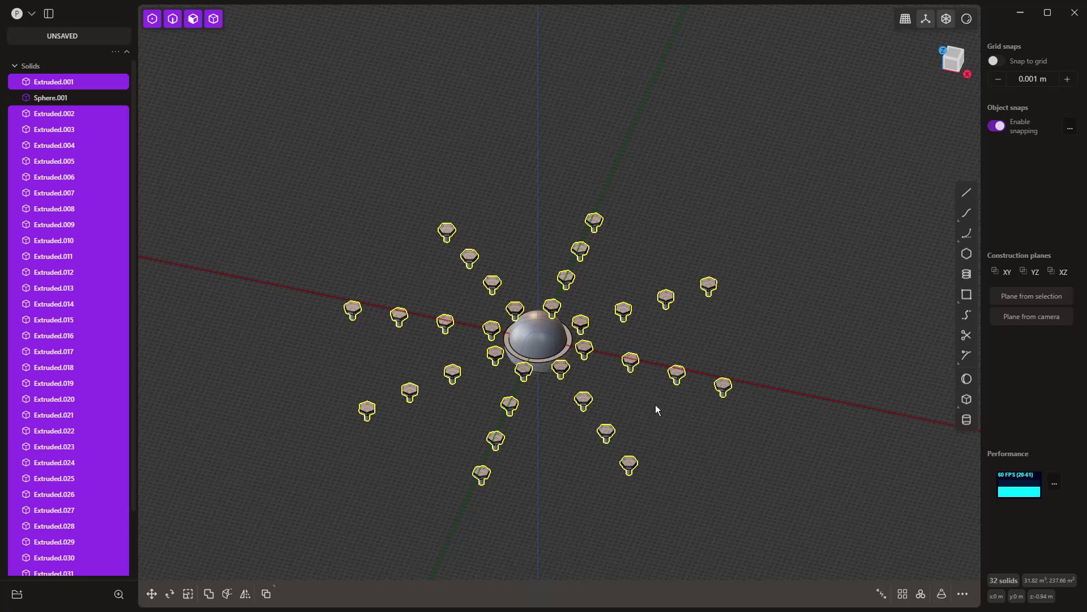
# Group the 32 arrayed bolts together and clear the selection
pyautogui.moveTo(119, 129)
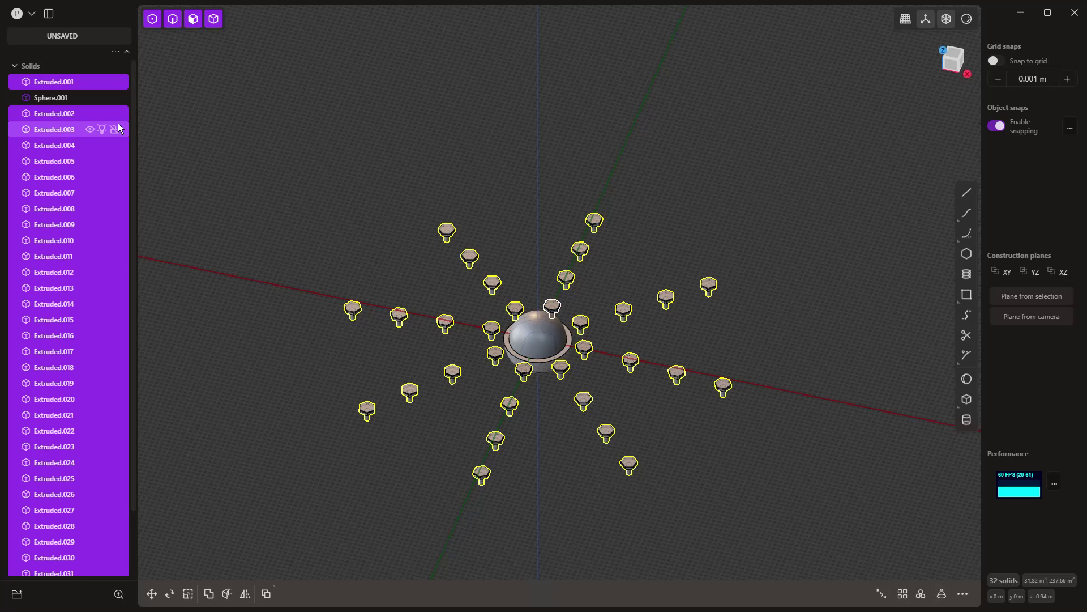
pyautogui.click(13, 596)
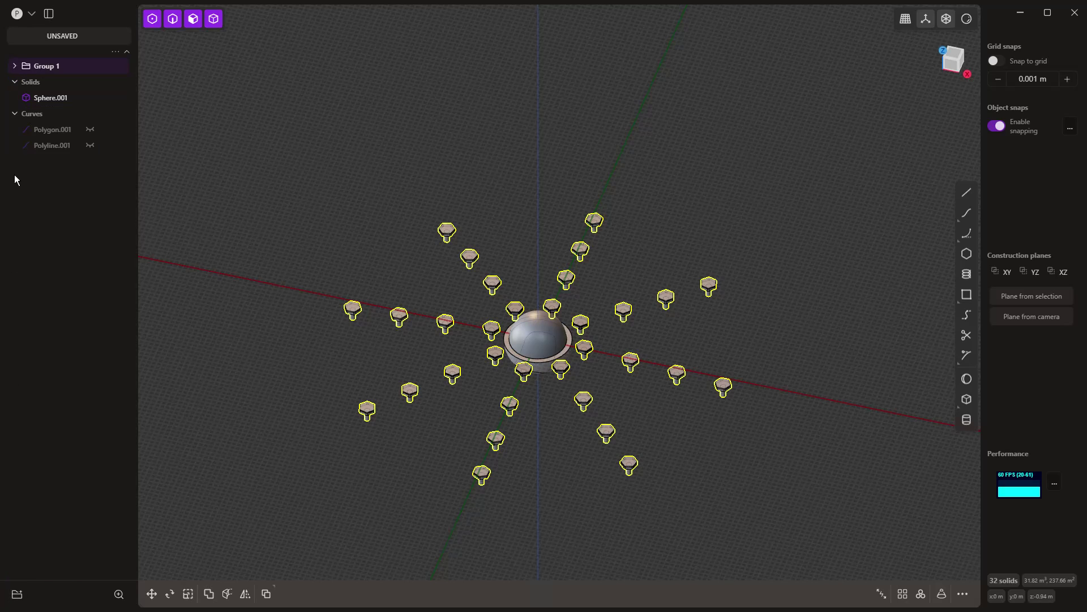
pyautogui.press('Escape')
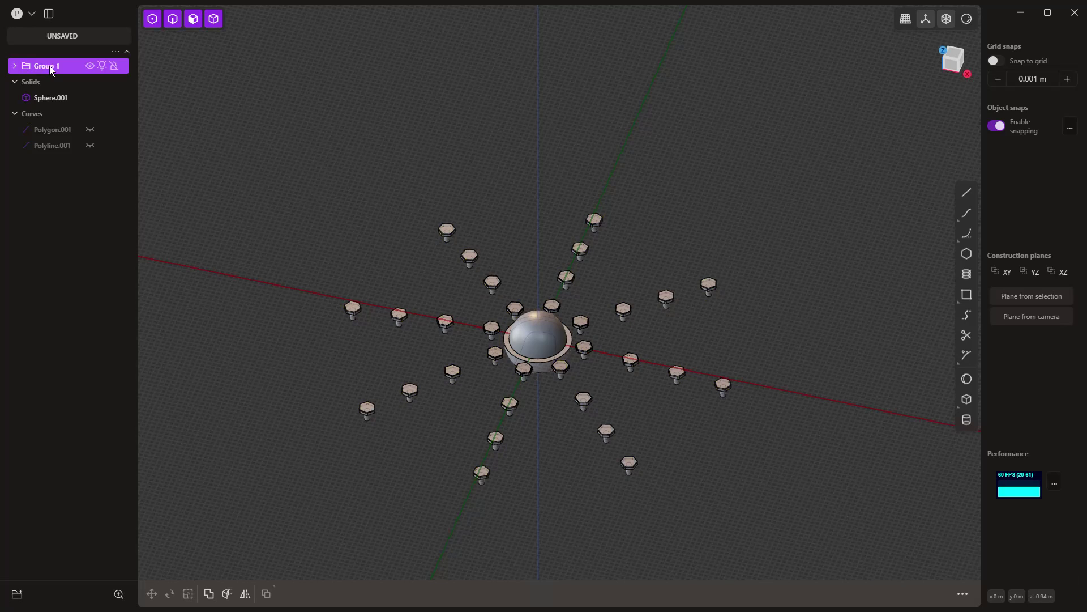
# Rename Group 1 to Bolt1 and toggle its visibility off and back on
pyautogui.rightClick(51, 66)
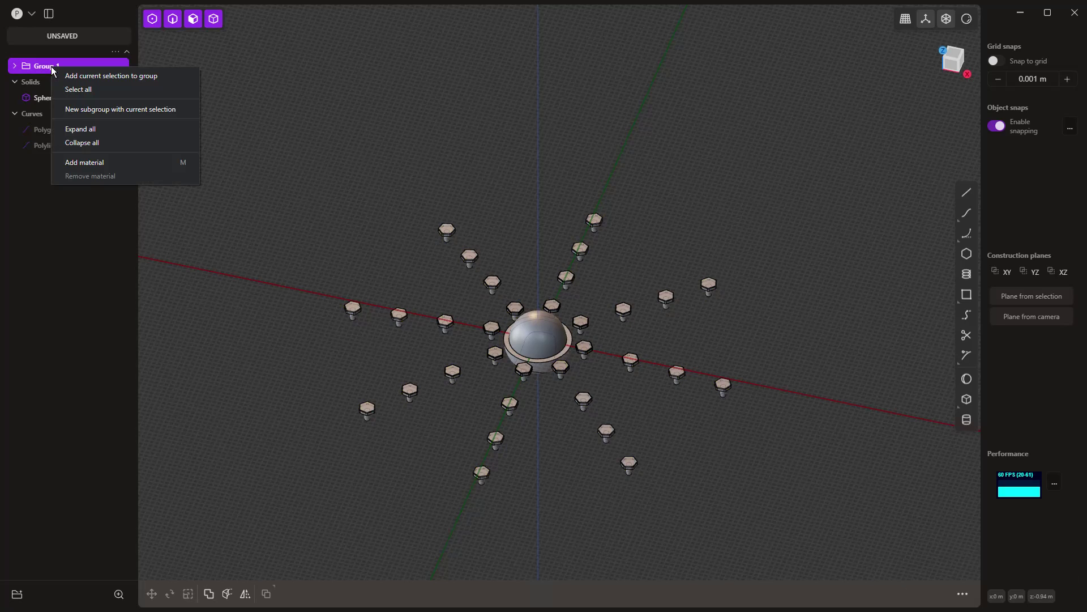
pyautogui.doubleClick(51, 66)
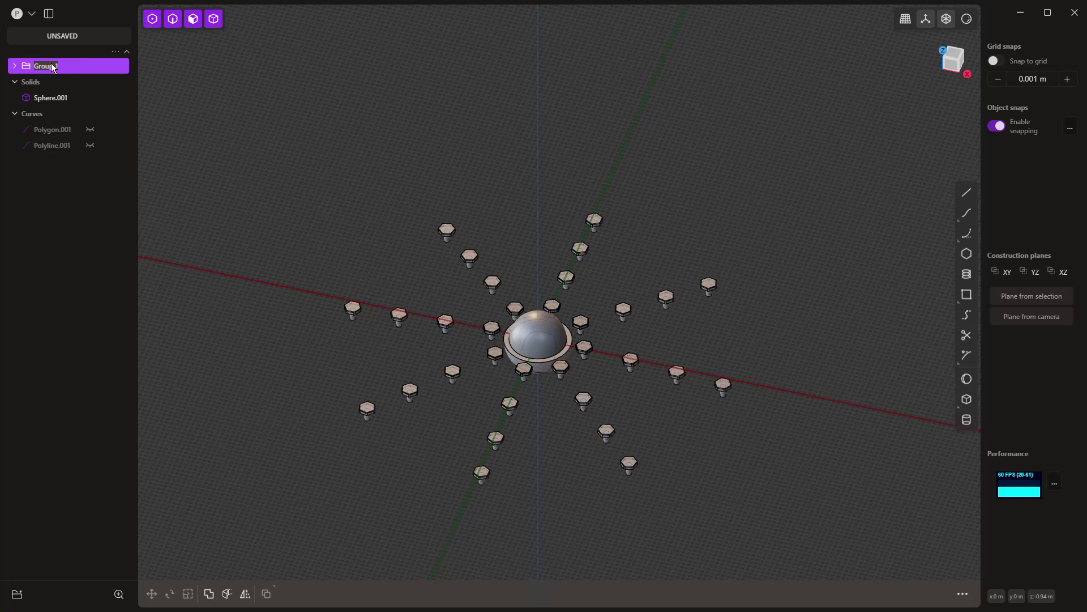
pyautogui.write('Bolt1')
pyautogui.press('Return')
pyautogui.click(89, 66)
pyautogui.click(90, 66)
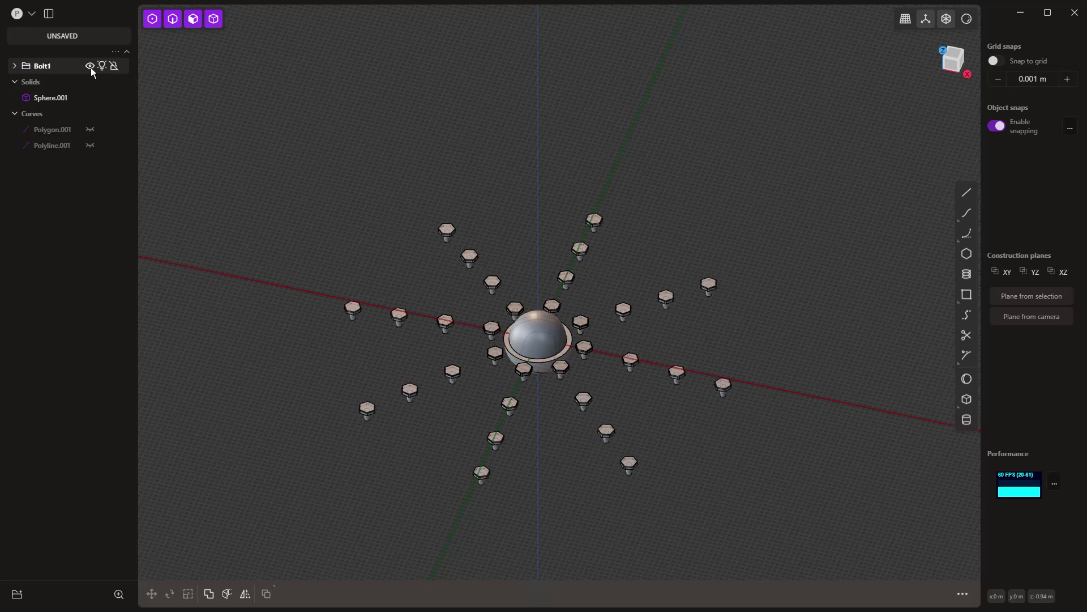
pyautogui.scroll(5, 572, 339)
pyautogui.scroll(5, 525, 323)
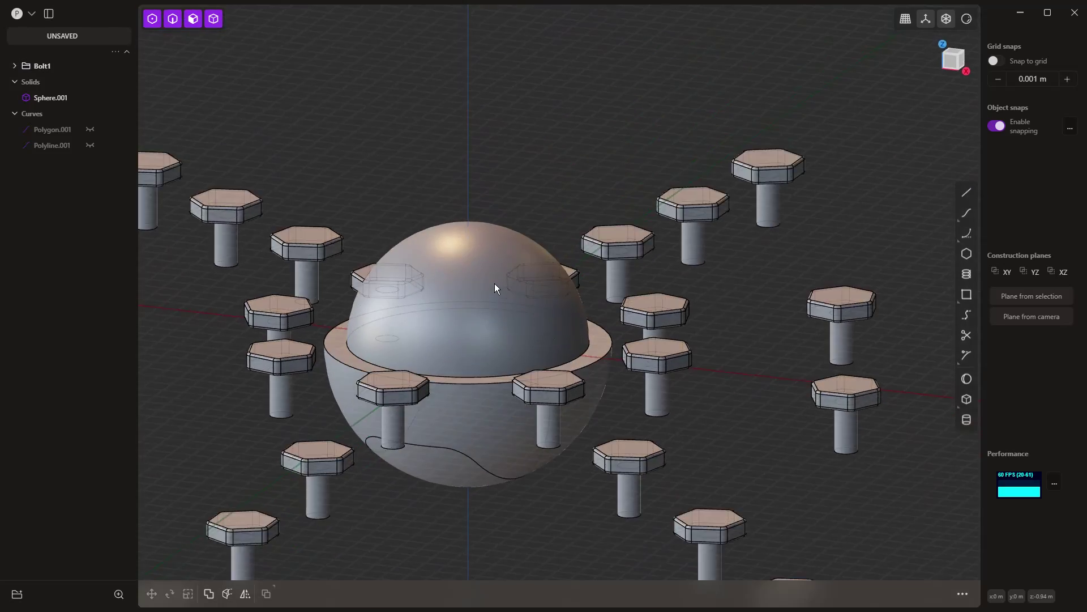
pyautogui.moveTo(460, 292); pyautogui.dragTo(562, 288, button='middle')
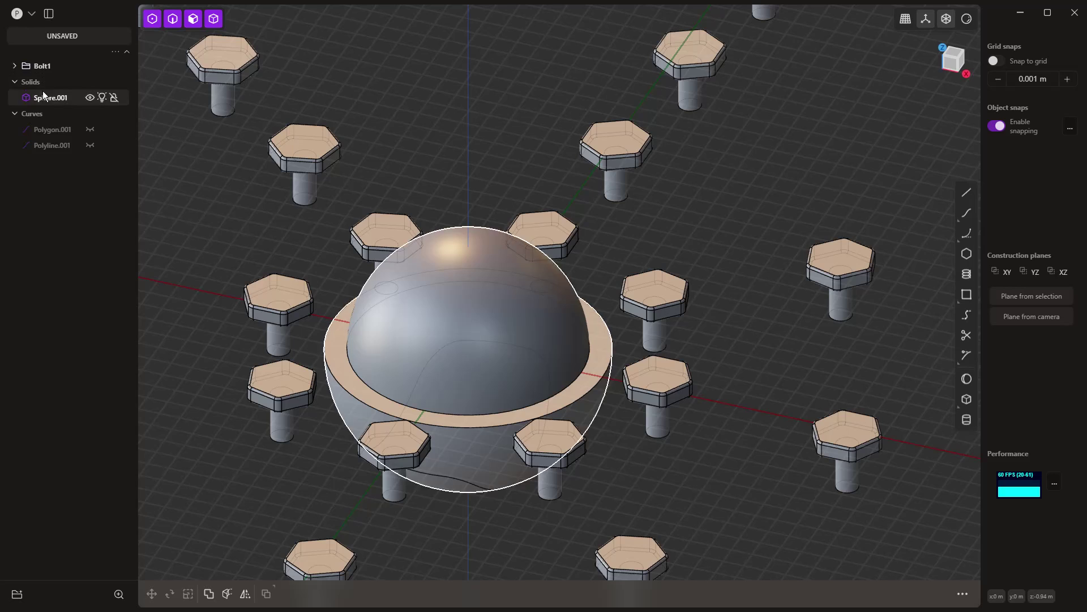
# Expand the Bolt1 group, briefly hiding and re-showing the group and Extruded.001
pyautogui.click(14, 66)
pyautogui.click(90, 66)
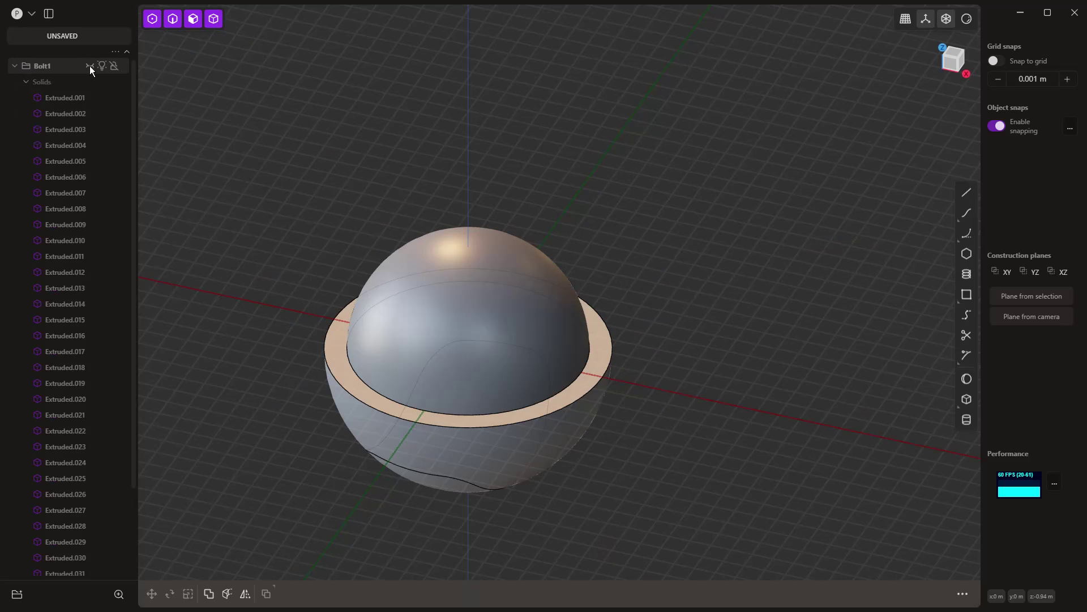
pyautogui.click(90, 98)
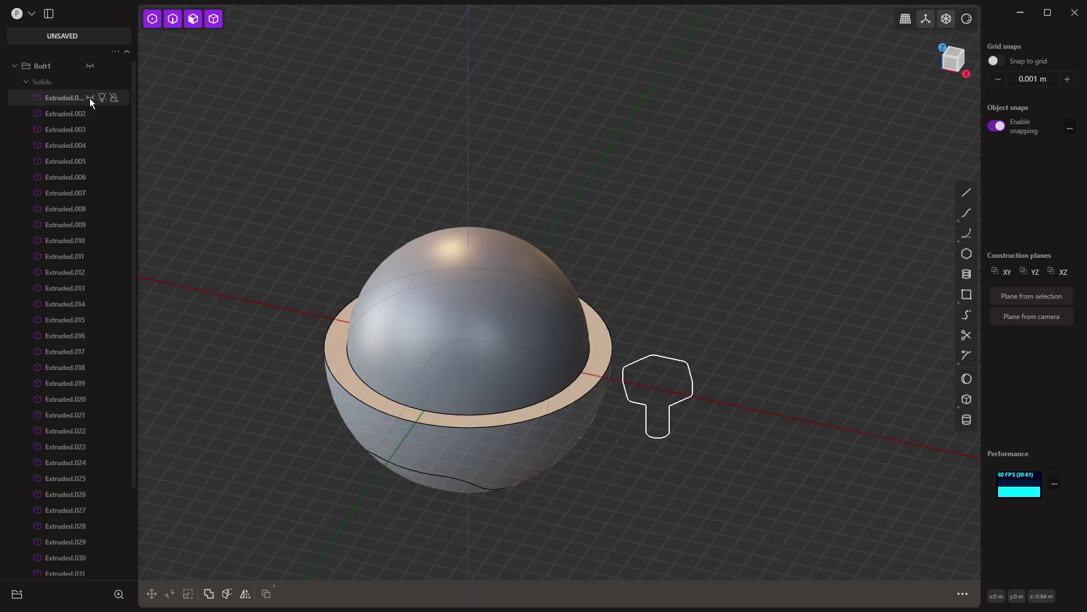
pyautogui.click(89, 65)
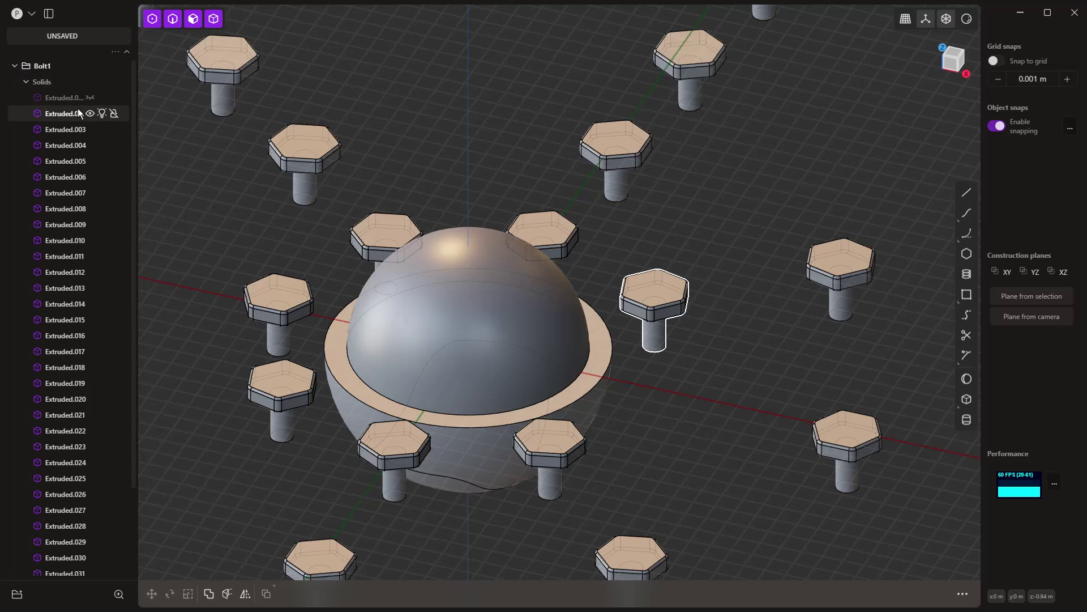
pyautogui.click(90, 97)
# Hide bolts Extruded.002 through Extruded.032, keeping only Extruded.001 visible
pyautogui.click(76, 113)
pyautogui.scroll(-3, 76, 170)
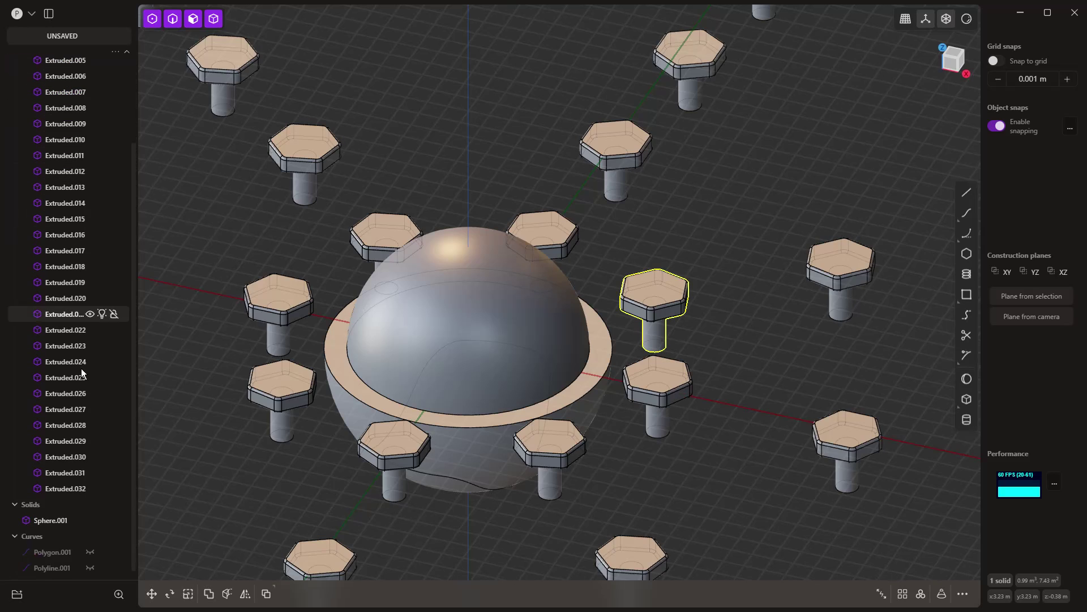
pyautogui.keyDown('shift'); pyautogui.click(78, 488); pyautogui.keyUp('shift')
pyautogui.click(89, 489)
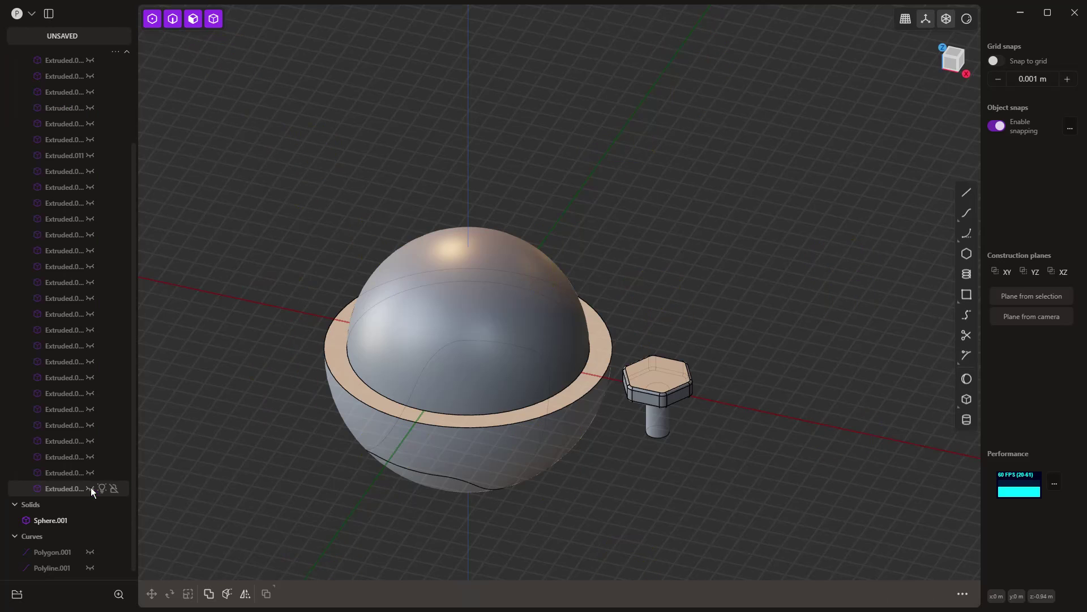
pyautogui.scroll(5, 99, 320)
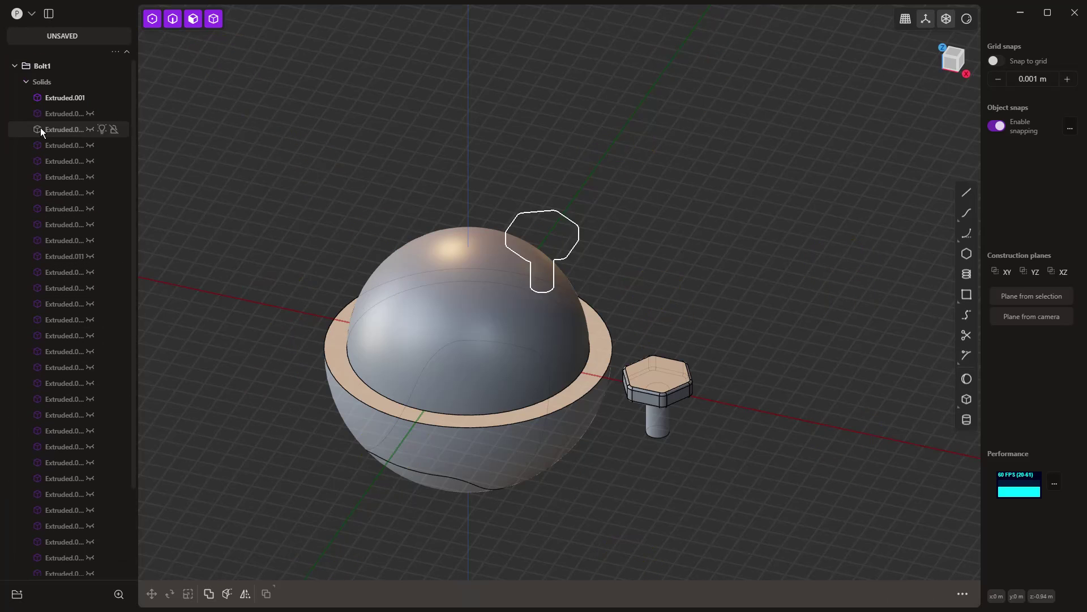
pyautogui.scroll(-2, 269, 122)
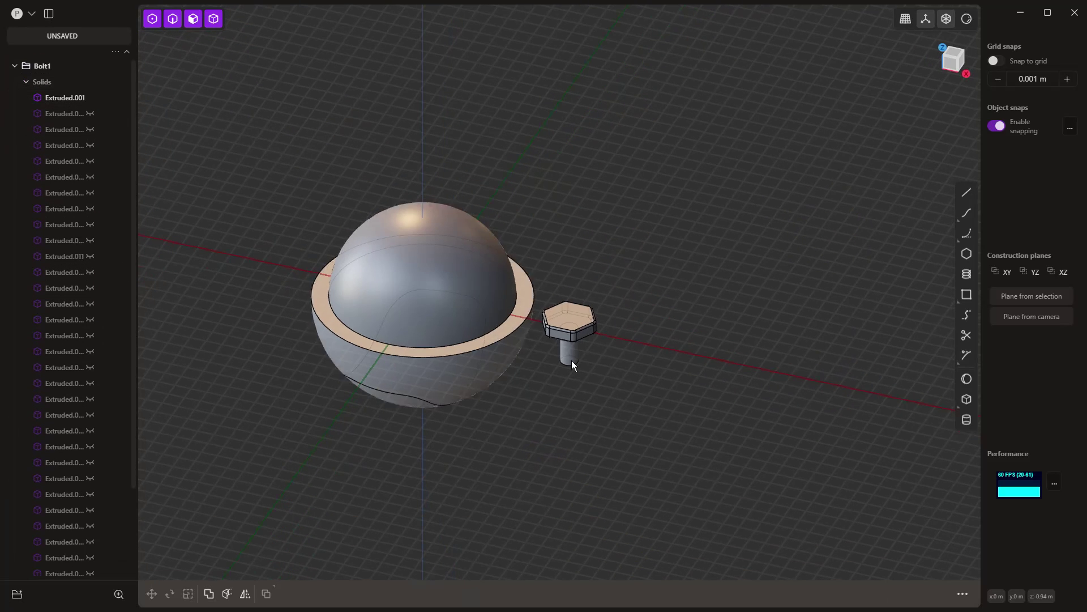
pyautogui.moveTo(616, 391)
pyautogui.mouseDown(button='middle')
pyautogui.moveTo(638, 386)
pyautogui.moveTo(632, 395)
pyautogui.mouseUp(button='middle')
# Start a rectangular array of the bolt with Number 7 and Repeat 6 along the red axis
pyautogui.click(598, 332)
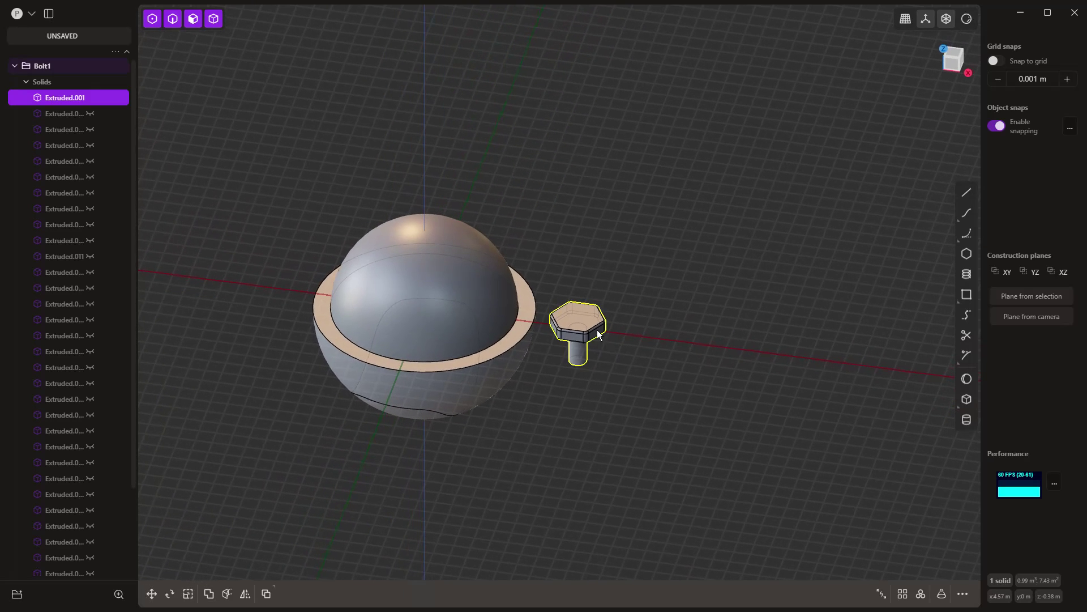
pyautogui.click(903, 593)
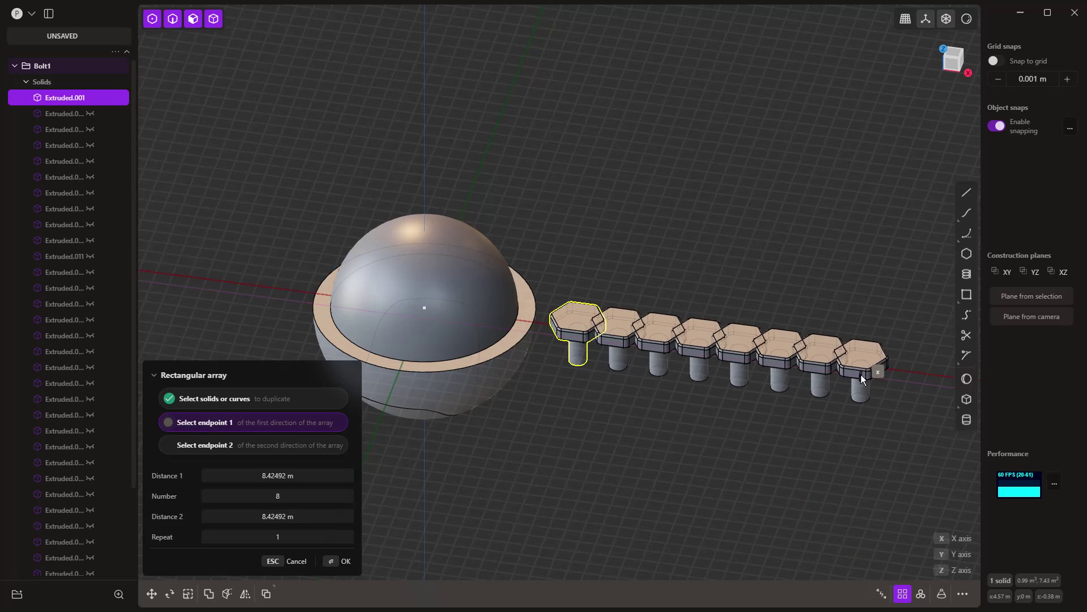
pyautogui.scroll(-2, 562, 341)
pyautogui.scroll(-1, 572, 343)
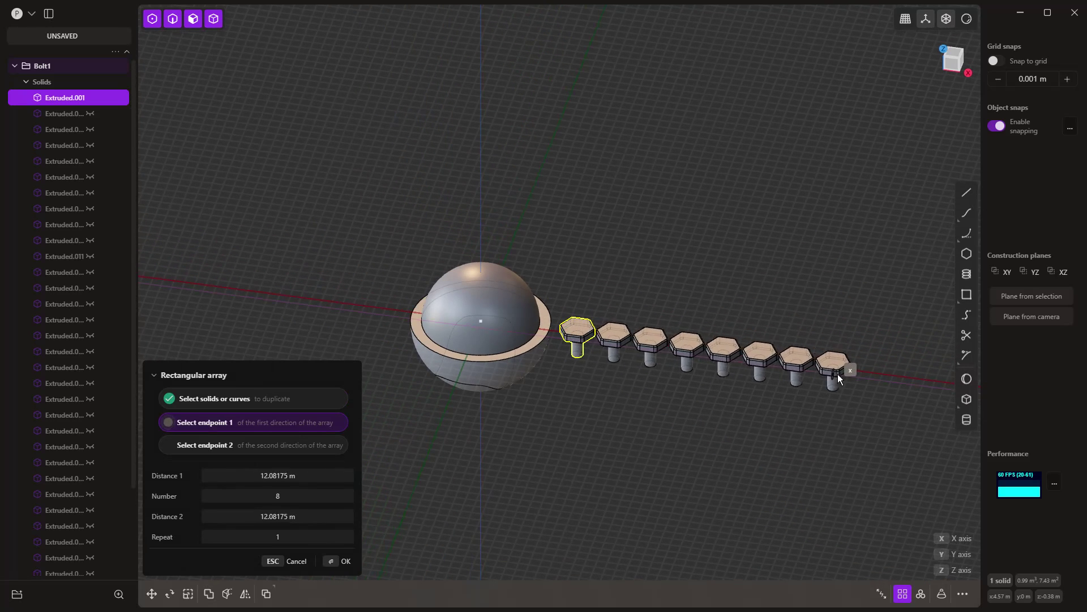
pyautogui.click(864, 375)
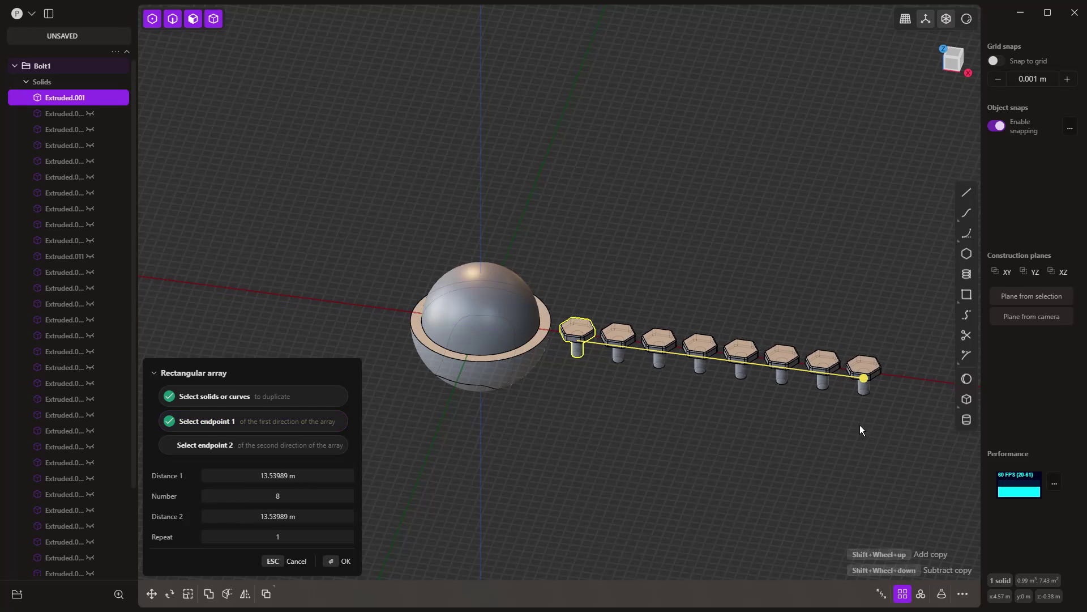
pyautogui.scroll(-1, 289, 496)
pyautogui.scroll(2, 289, 496)
pyautogui.scroll(-1, 289, 495)
pyautogui.scroll(-1, 286, 496)
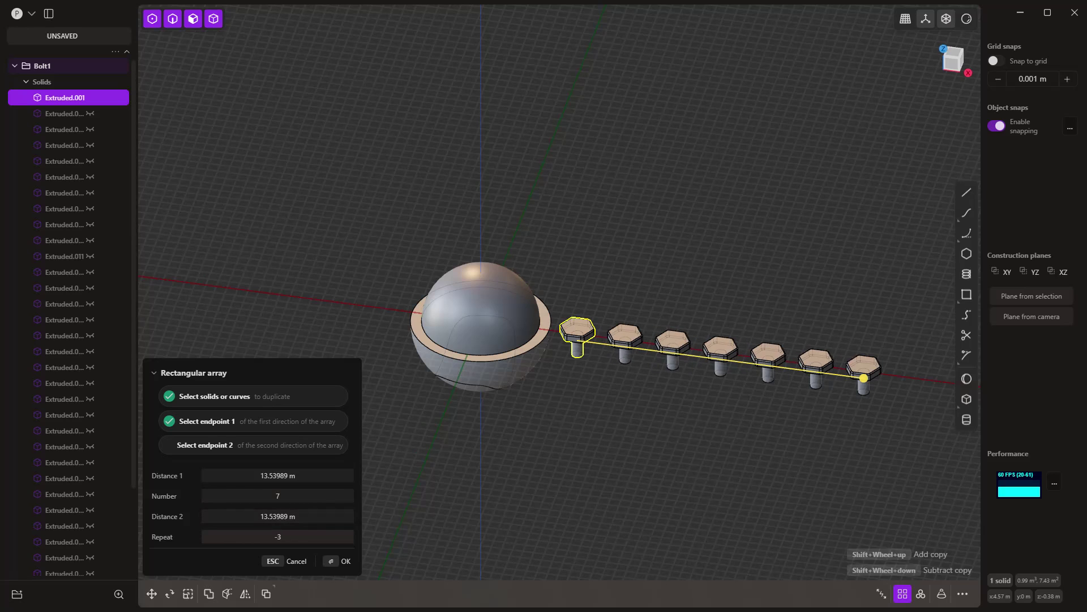
pyautogui.scroll(5, 279, 537)
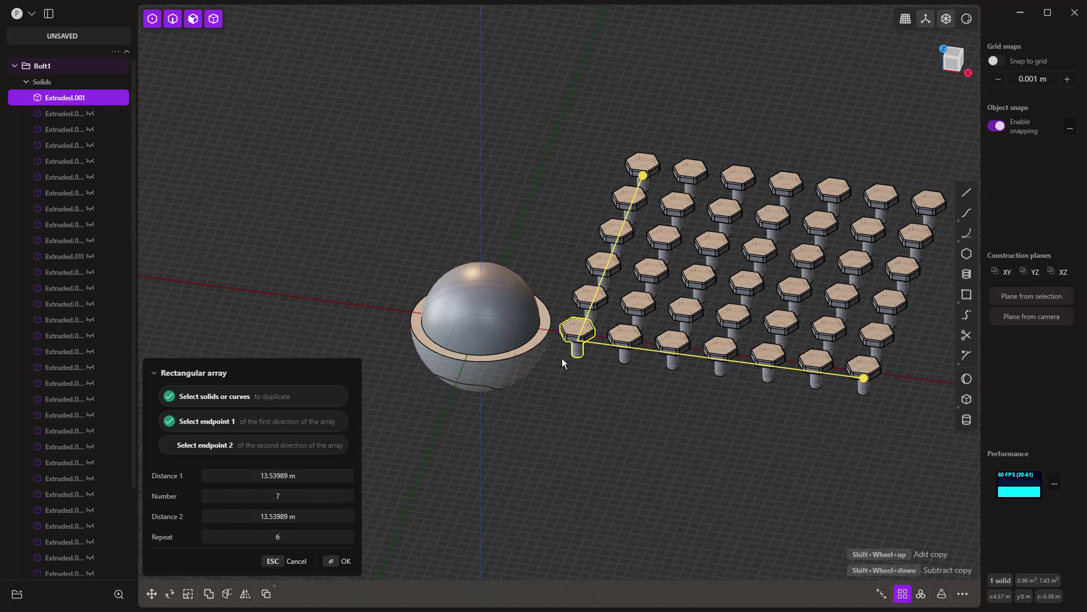
# Space the bolt grid 20 m by about 18.5 m and finish the 42-bolt array
pyautogui.moveTo(540, 429); pyautogui.dragTo(589, 317, button='middle')
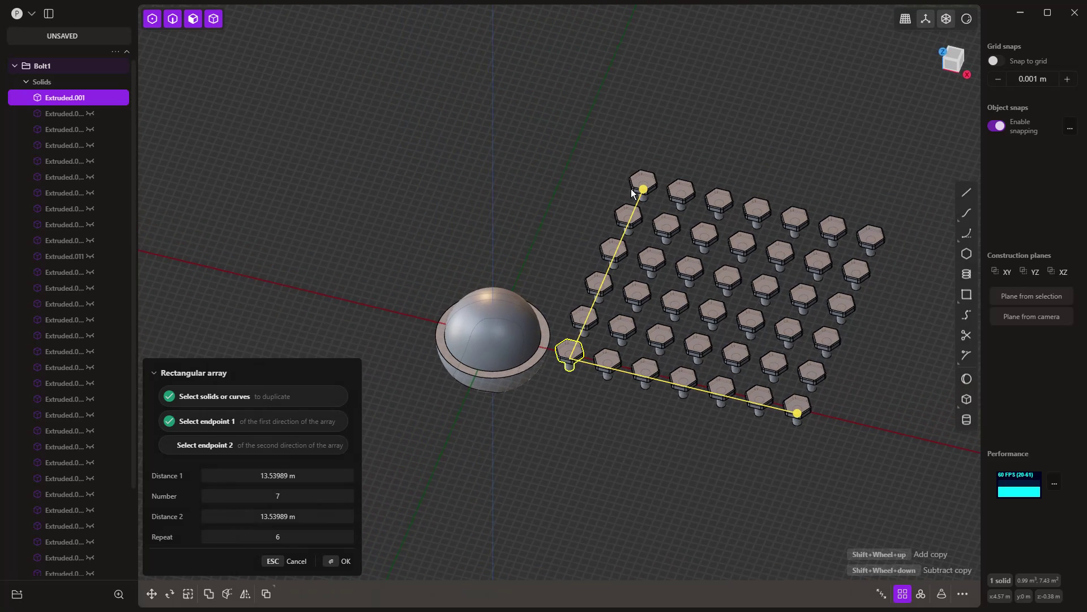
pyautogui.moveTo(644, 190); pyautogui.dragTo(670, 127)
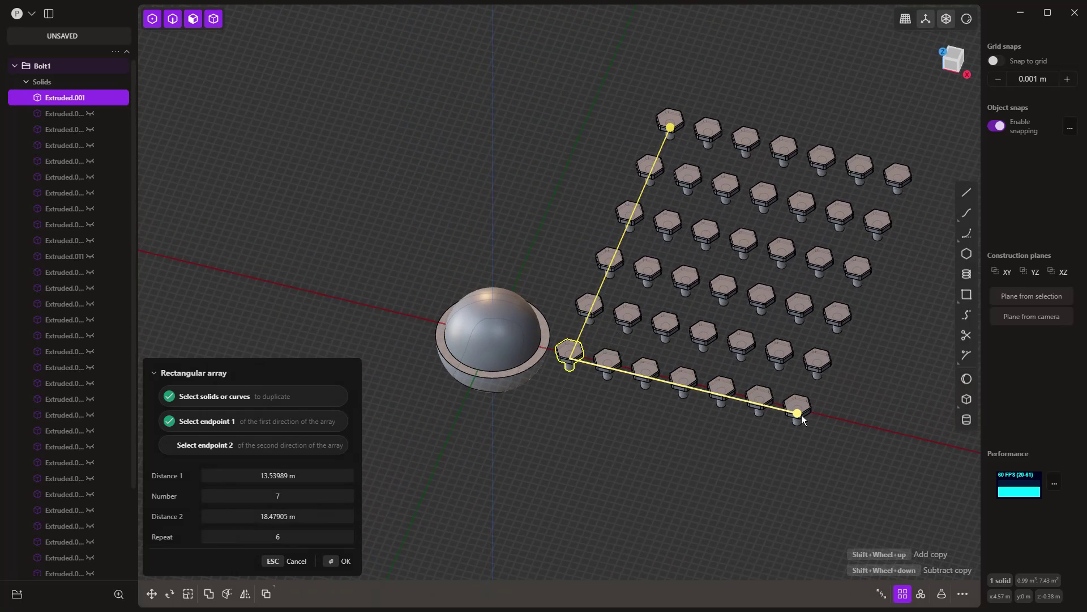
pyautogui.moveTo(801, 415); pyautogui.dragTo(861, 441)
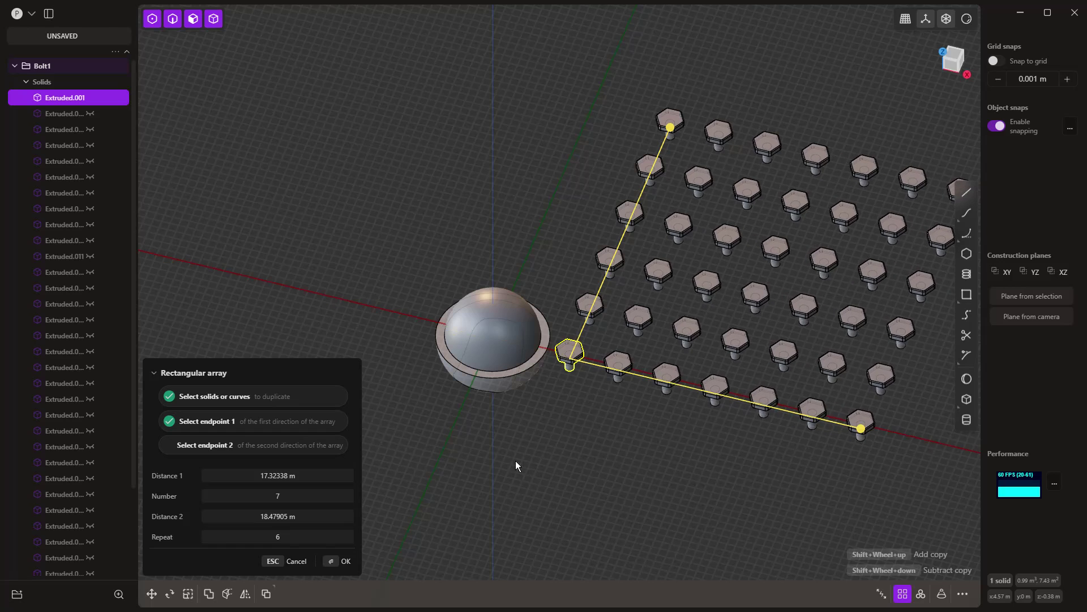
pyautogui.click(274, 475)
pyautogui.write('20')
pyautogui.press('Return')
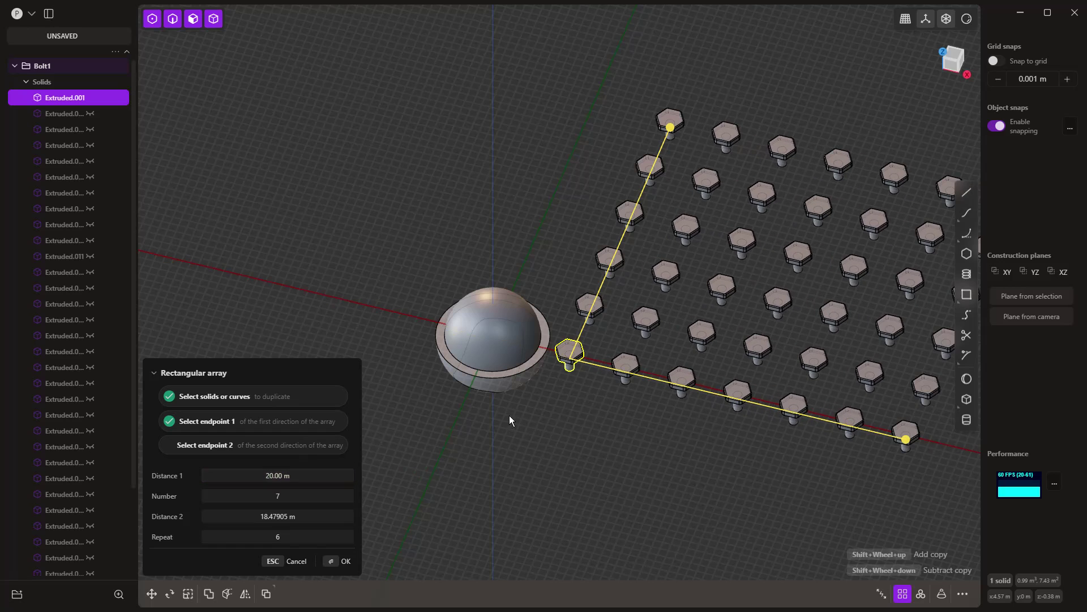
pyautogui.press('Return')
pyautogui.scroll(-2, 460, 404)
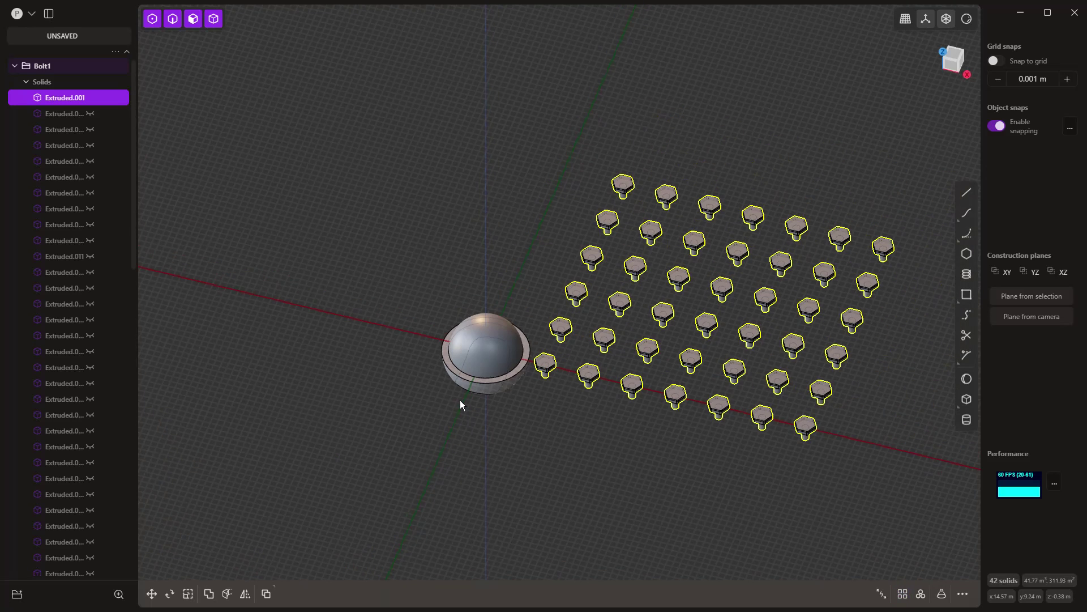
# Deselect the original bolt so only the 41 arrayed copies remain selected
pyautogui.scroll(-10, 97, 317)
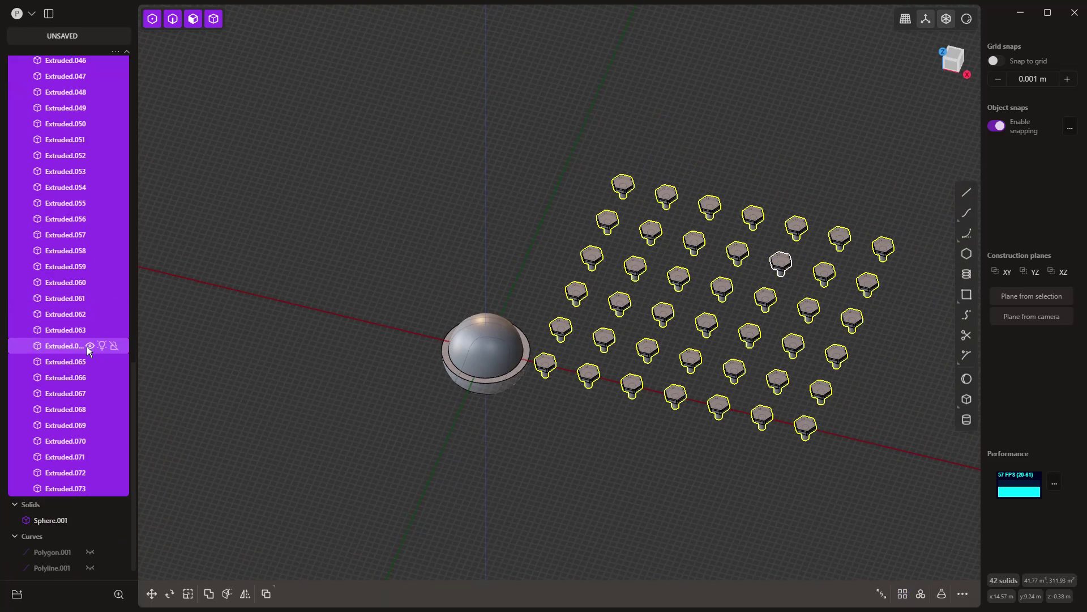
pyautogui.scroll(8, 84, 446)
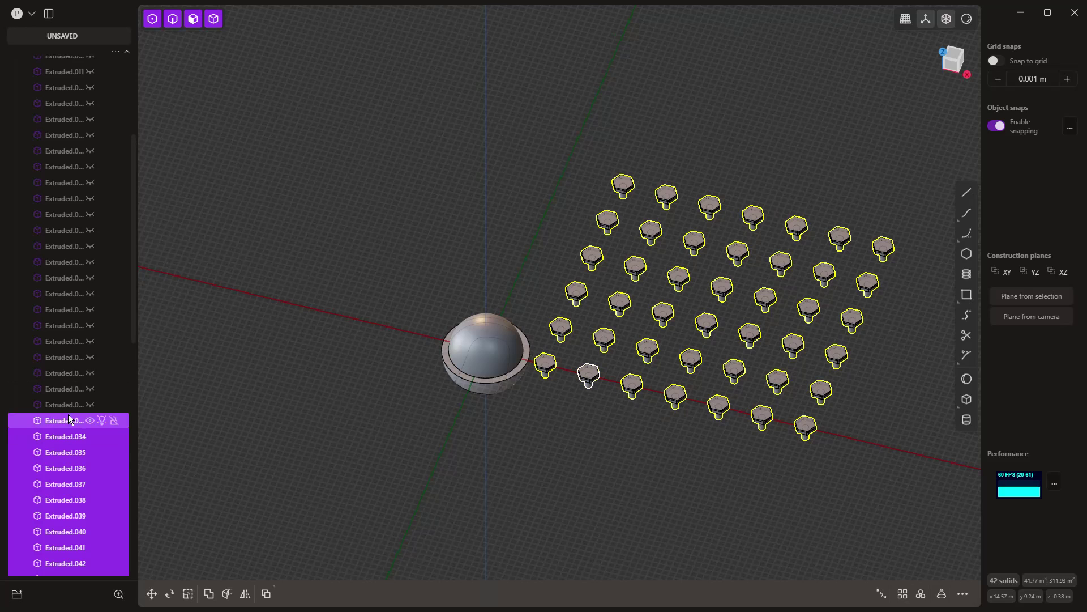
pyautogui.keyDown('ctrl'); pyautogui.click(548, 367); pyautogui.keyUp('ctrl')
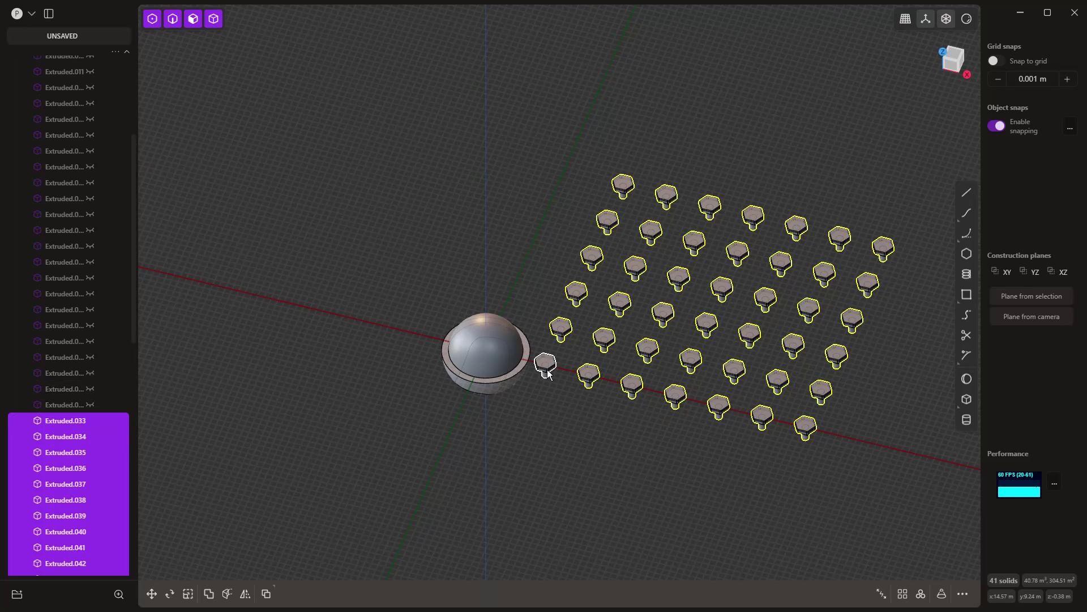
pyautogui.scroll(-3, 113, 461)
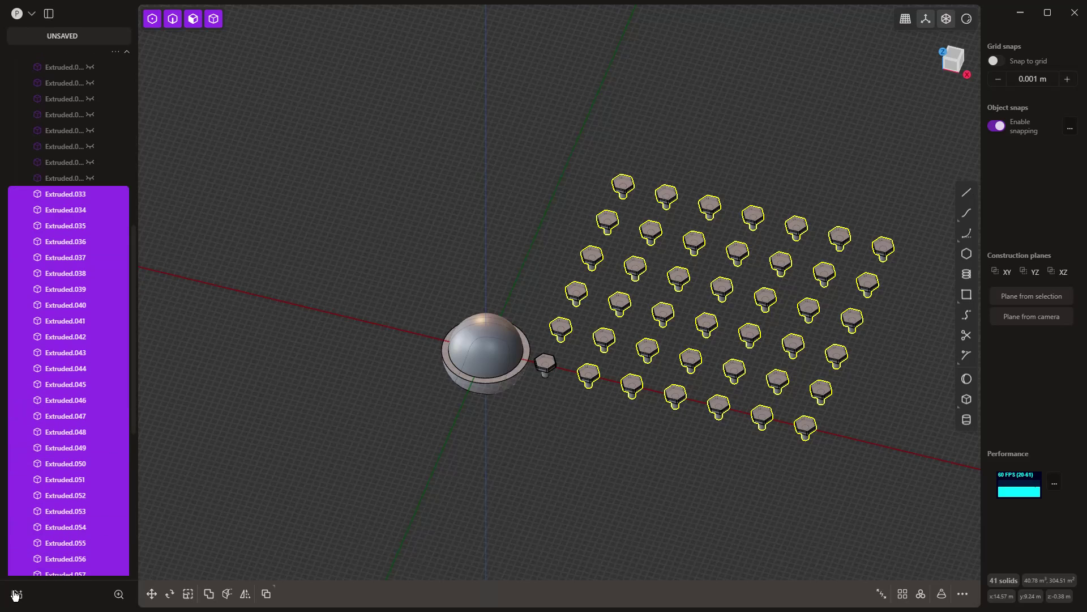
pyautogui.scroll(-3, 42, 447)
pyautogui.scroll(10, 53, 426)
pyautogui.scroll(-10, 51, 453)
# Rename the new bolt group to Bolt2 and hide it
pyautogui.click(43, 489)
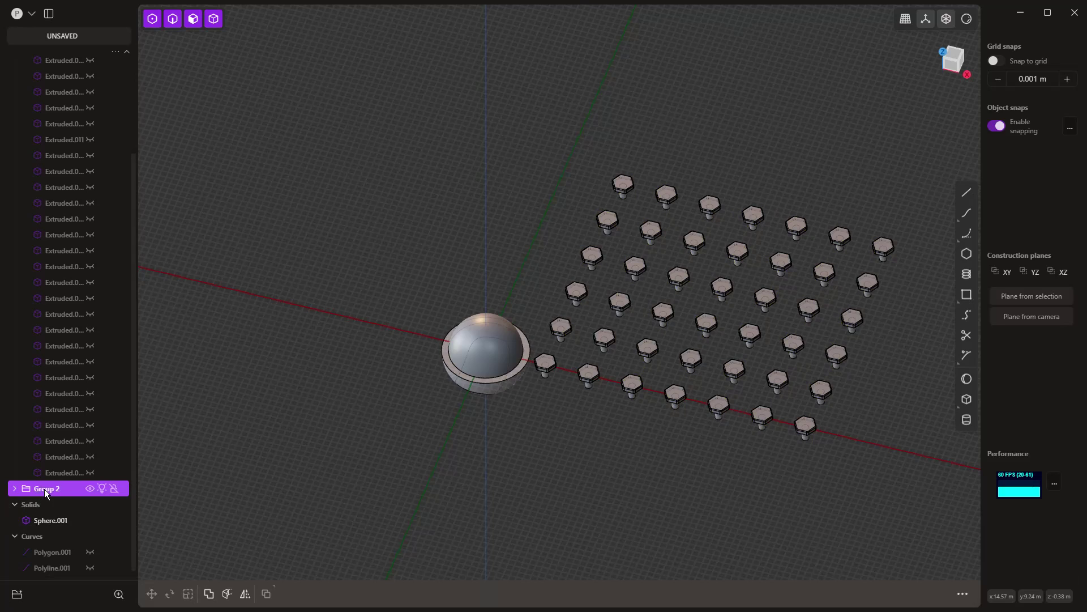
pyautogui.doubleClick(44, 488)
pyautogui.write('Bolt2')
pyautogui.press('Return')
pyautogui.click(89, 486)
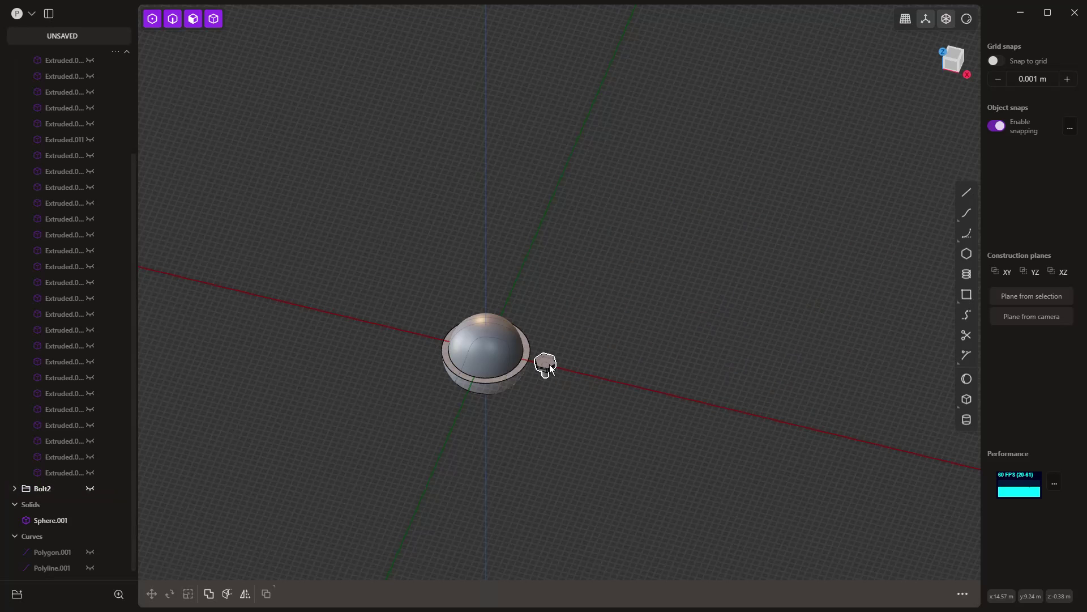
pyautogui.moveTo(551, 399); pyautogui.dragTo(551, 365, button='middle')
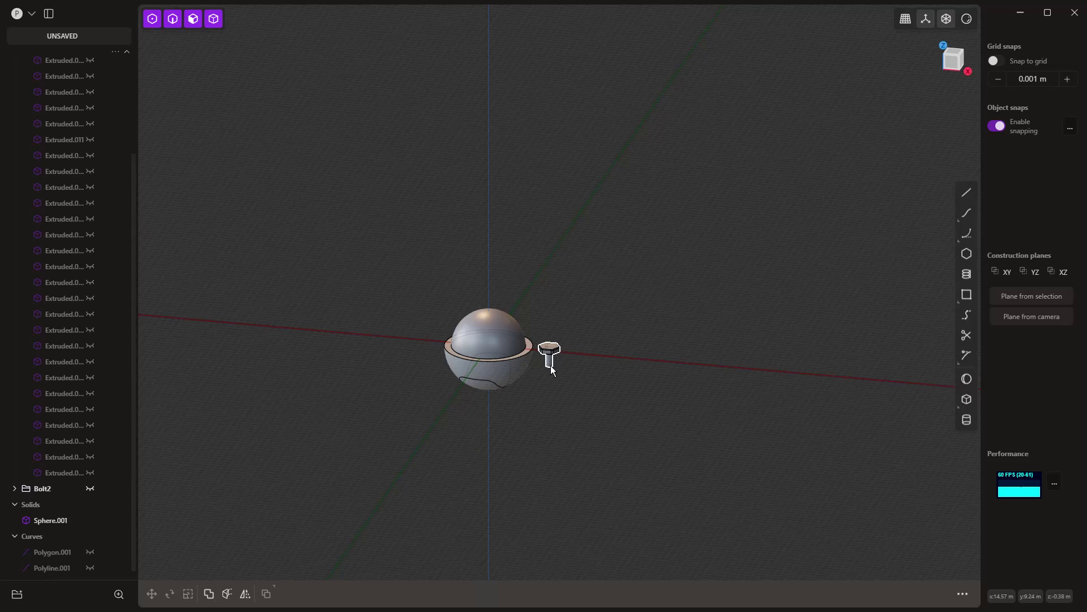
pyautogui.scroll(3, 511, 372)
pyautogui.scroll(3, 511, 375)
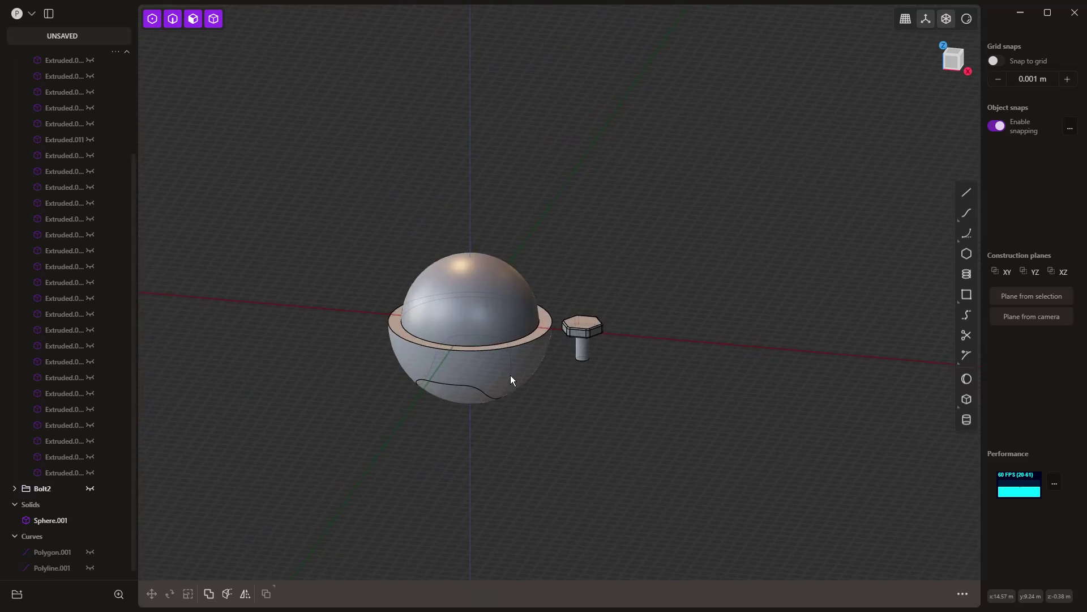
pyautogui.moveTo(467, 397); pyautogui.dragTo(467, 331, button='middle')
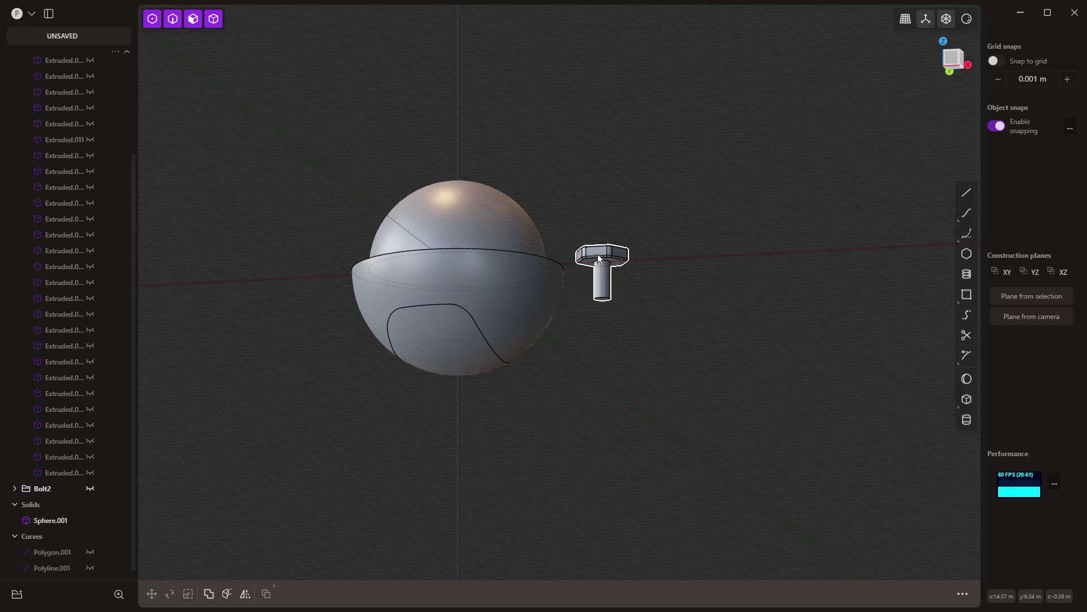
# Duplicate the bolt and move the copy about 2.67 m along the red axis
pyautogui.click(599, 258)
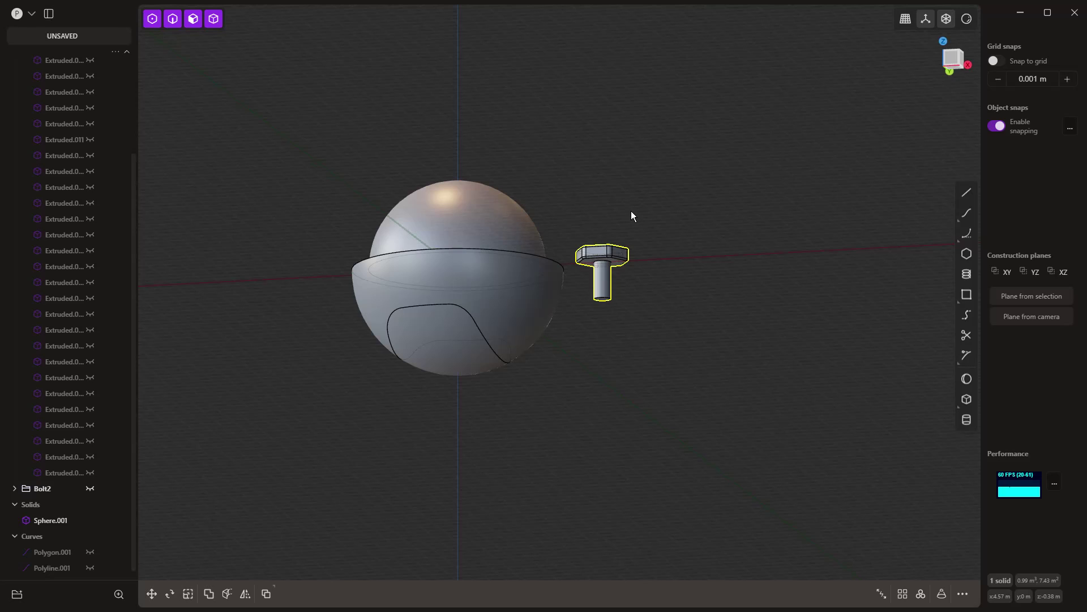
pyautogui.hotkey('shift', 'd')
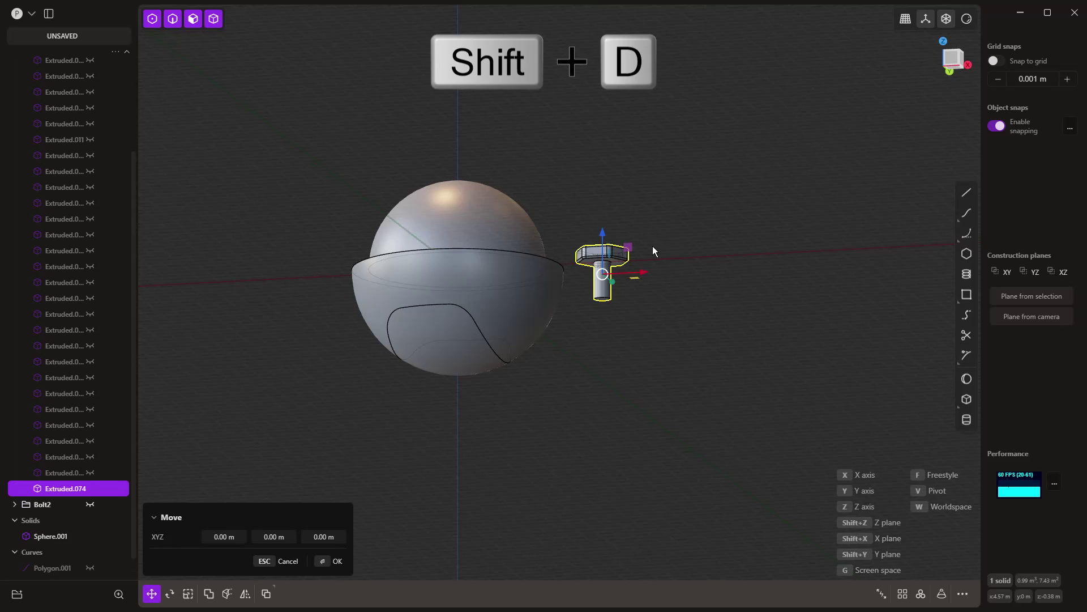
pyautogui.moveTo(643, 275); pyautogui.dragTo(728, 283)
pyautogui.press('Return')
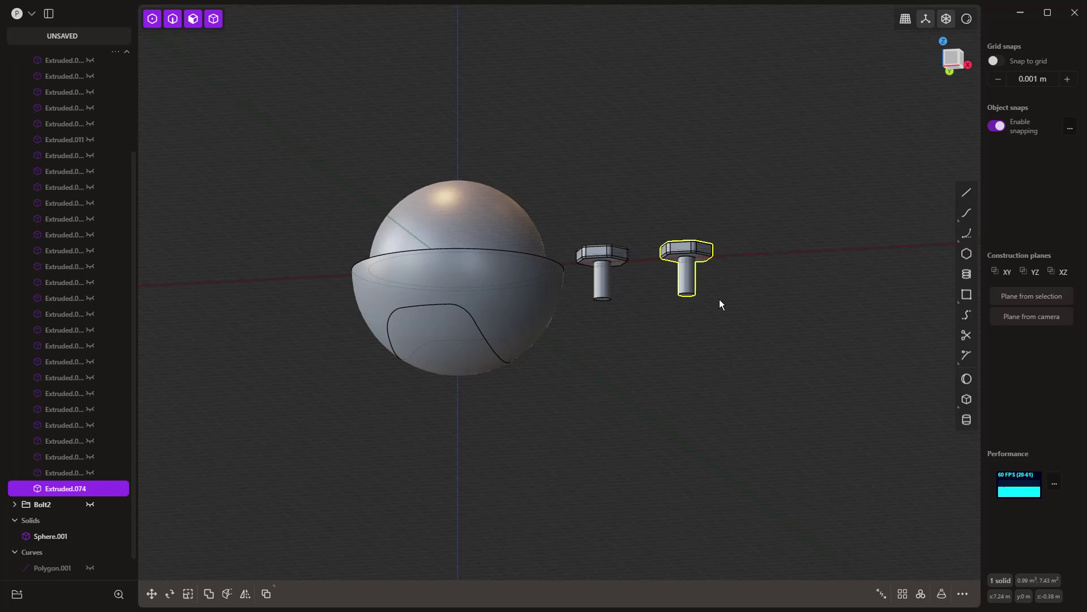
# Place the copy by its center on the sphere's lower front face, flipped so the shaft points inward
pyautogui.hotkey('ctrl', 'd')
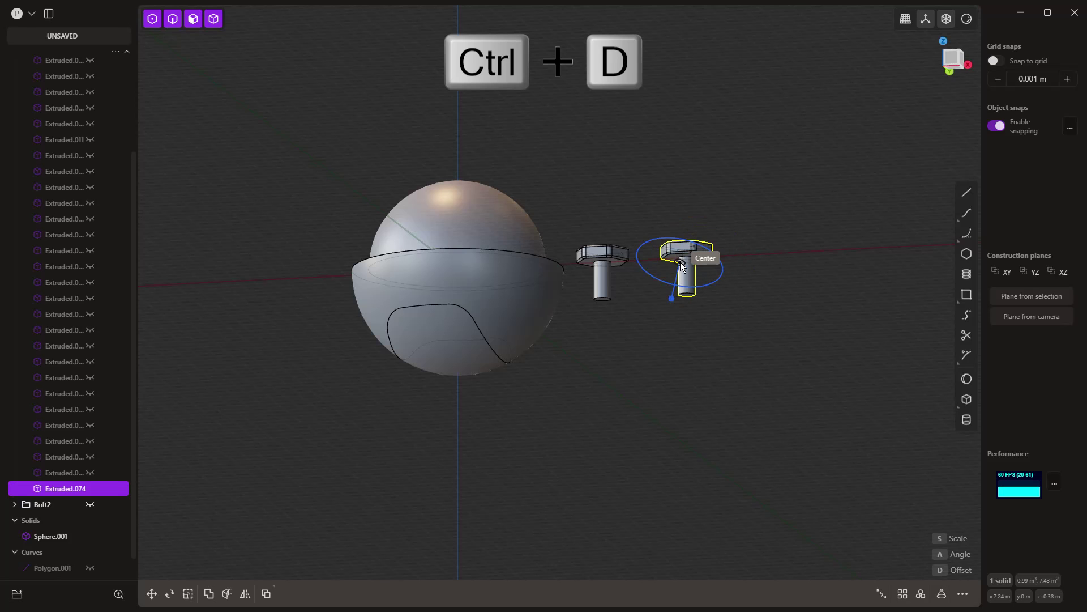
pyautogui.scroll(3, 686, 259)
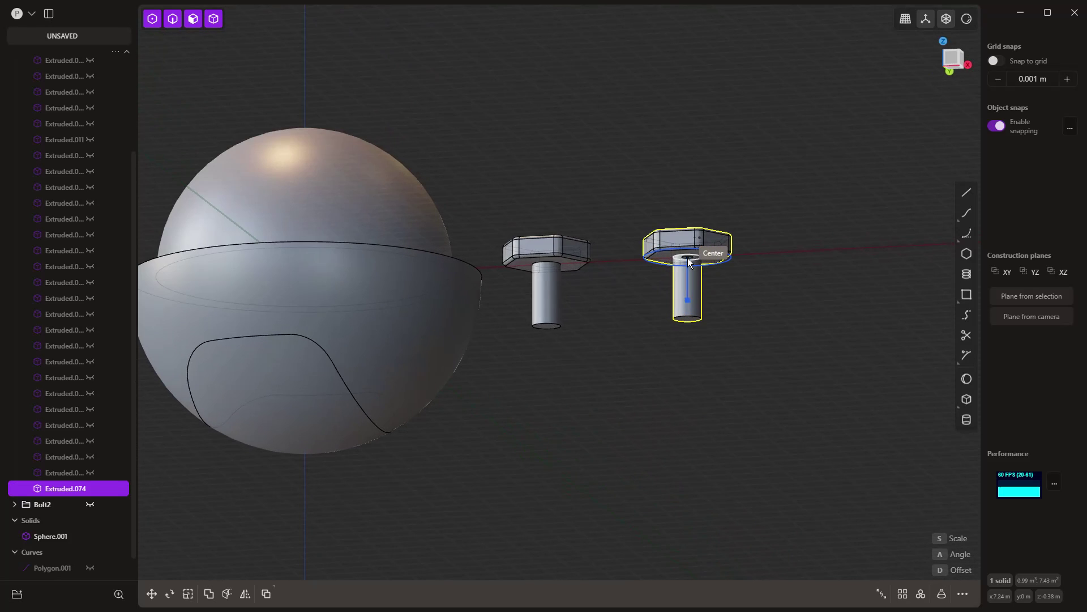
pyautogui.click(688, 257)
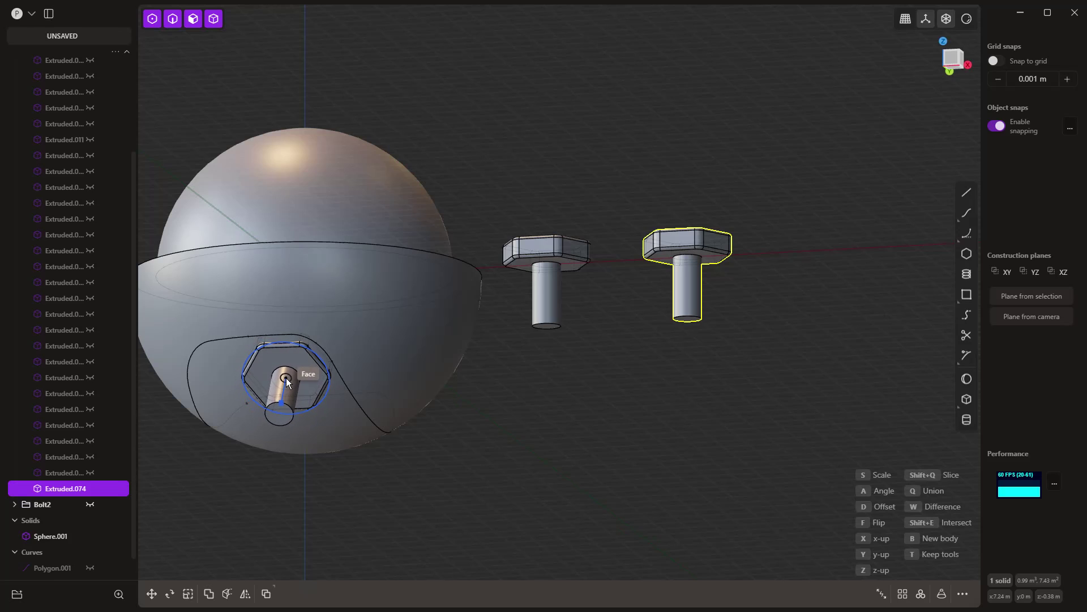
pyautogui.press('f')
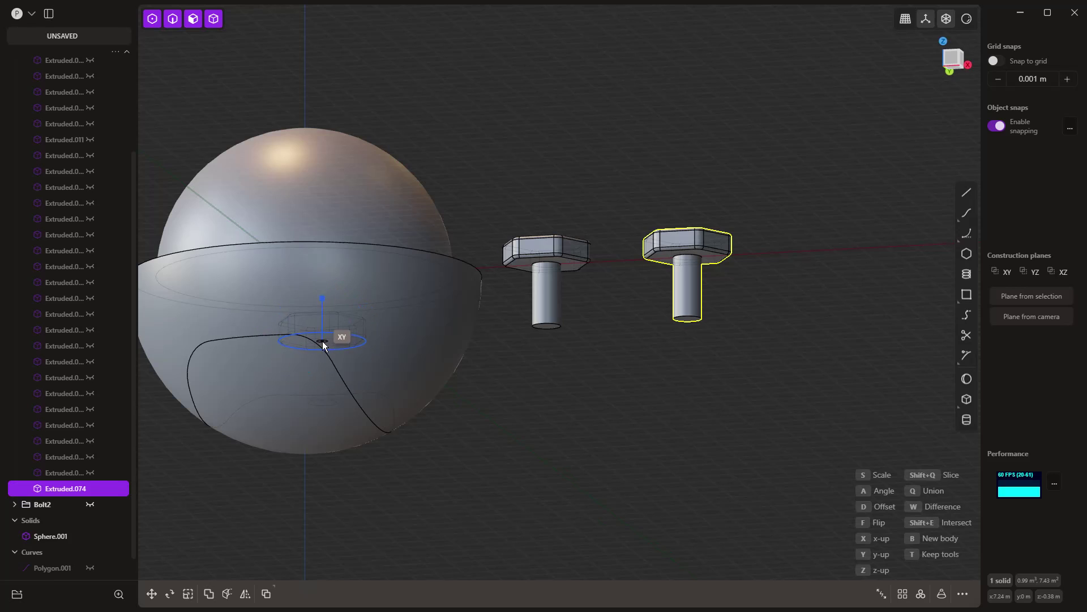
pyautogui.click(324, 338)
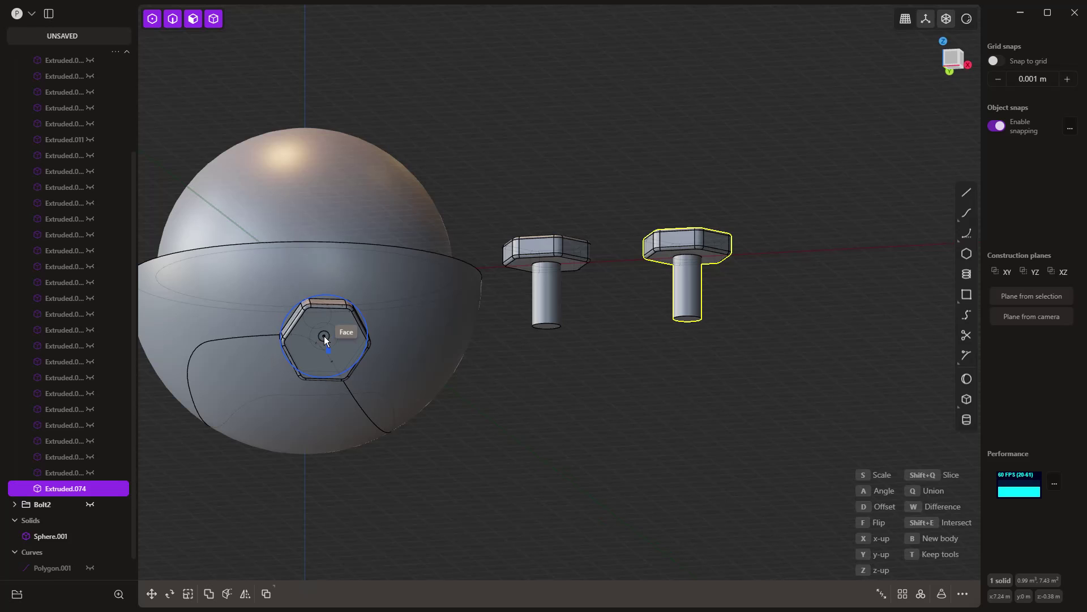
pyautogui.click(516, 439)
pyautogui.moveTo(515, 440)
pyautogui.mouseDown(button='middle')
pyautogui.moveTo(476, 446)
pyautogui.moveTo(518, 443)
pyautogui.mouseUp(button='middle')
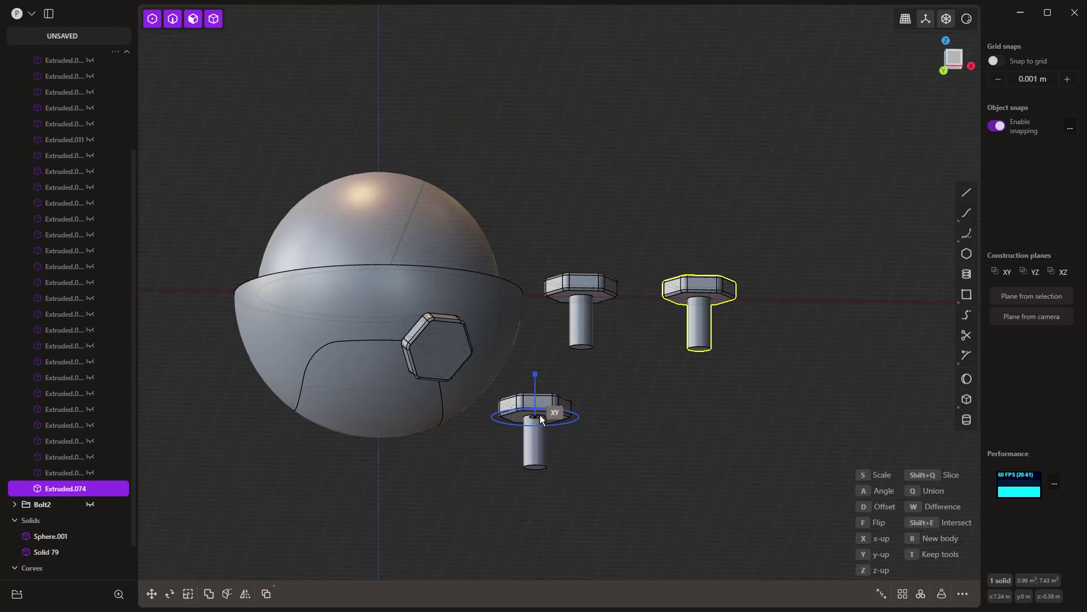
pyautogui.press('Escape')
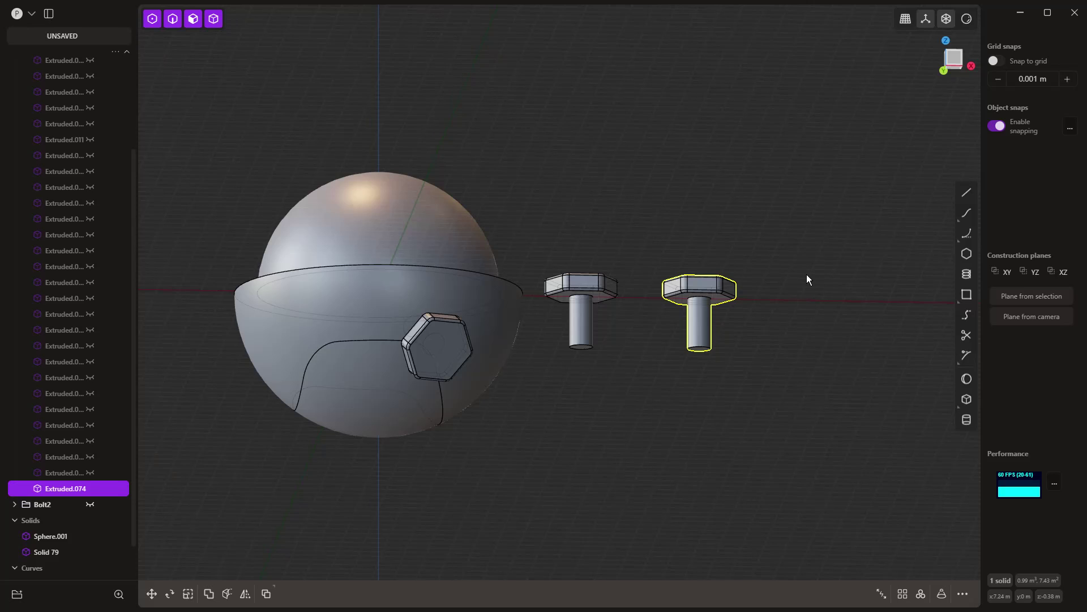
pyautogui.moveTo(723, 224); pyautogui.dragTo(608, 311, button='middle')
# Place flipped bolt copies on the sphere's top, upper left and upper middle
pyautogui.hotkey('ctrl', 'd')
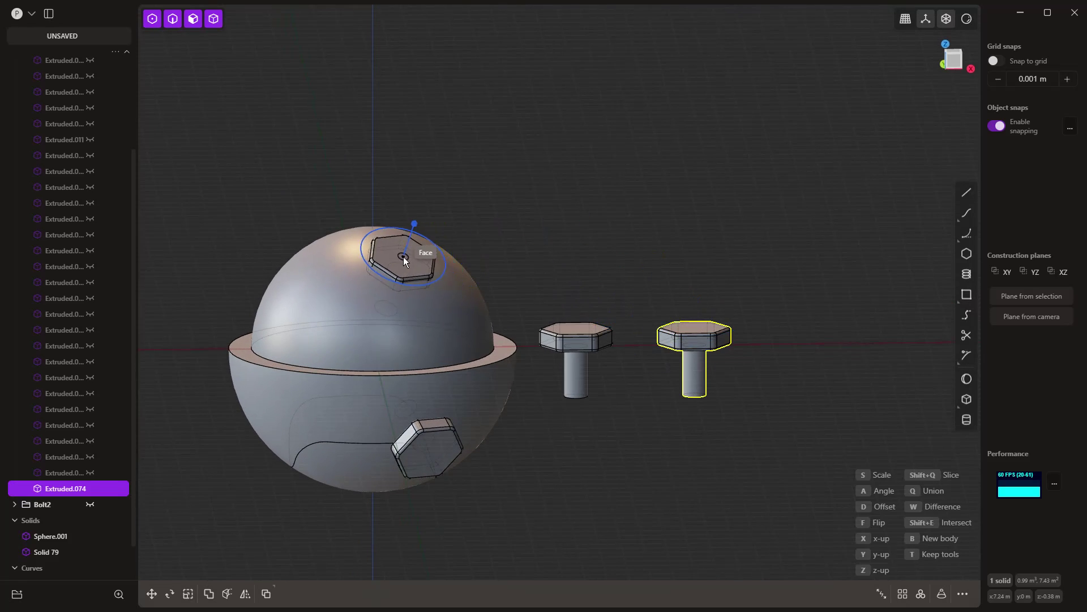
pyautogui.press('f')
pyautogui.click(399, 255)
pyautogui.hotkey('ctrl', 'd')
pyautogui.click(304, 269)
pyautogui.hotkey('ctrl', 'd')
pyautogui.click(355, 302)
# Add one more bolt on the sphere's upper right, then discard the extra copy
pyautogui.hotkey('ctrl', 'd')
pyautogui.moveTo(488, 251); pyautogui.dragTo(434, 299, button='middle')
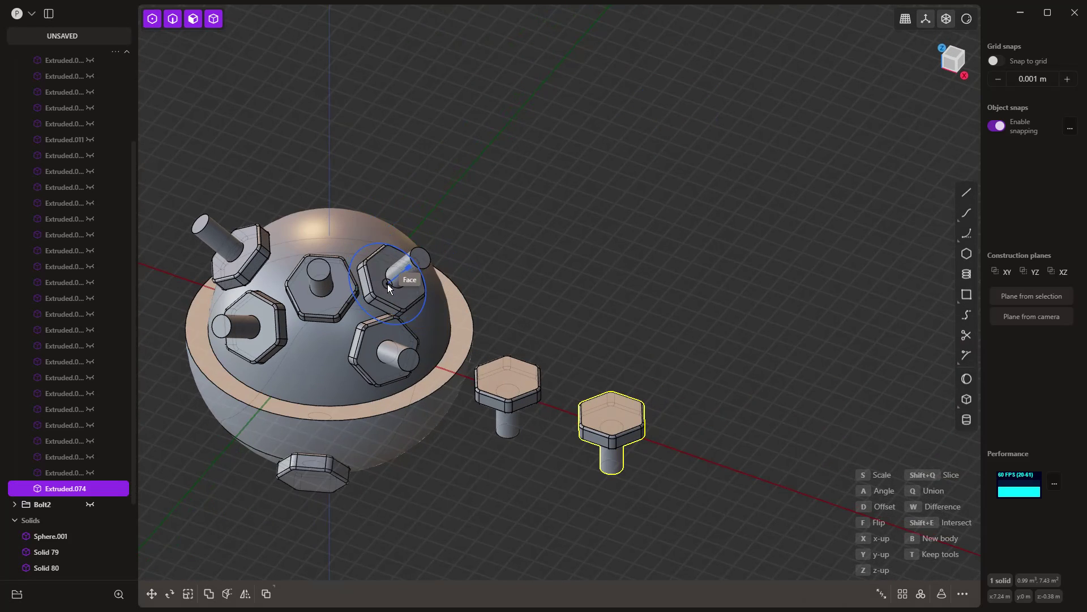
pyautogui.click(388, 284)
pyautogui.hotkey('ctrl', 'd')
pyautogui.press('Escape')
pyautogui.moveTo(626, 227); pyautogui.dragTo(695, 237, button='middle')
pyautogui.press('Escape')
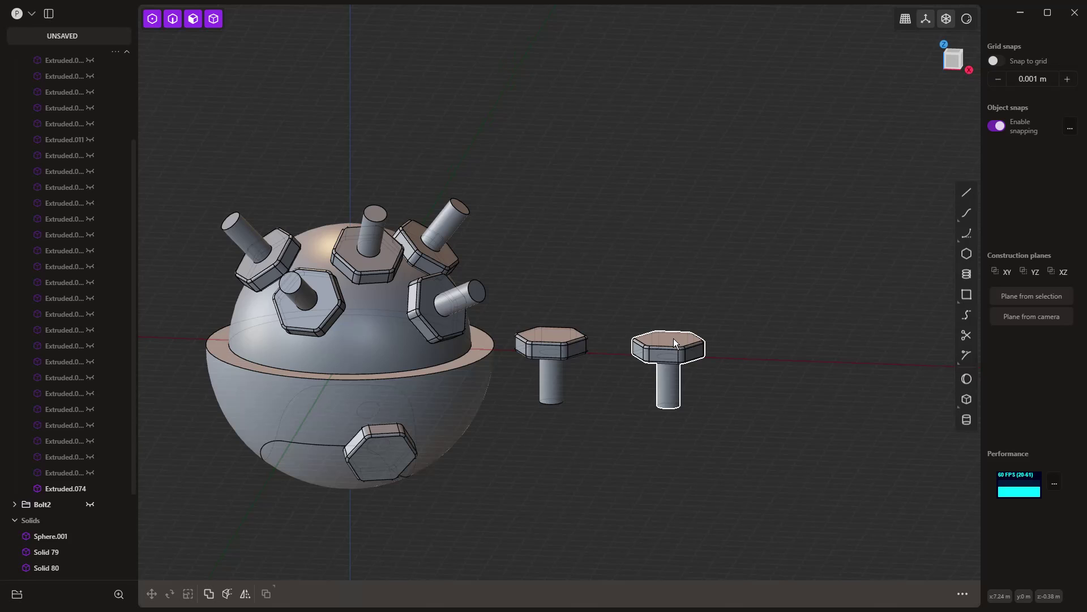
pyautogui.moveTo(674, 339); pyautogui.dragTo(528, 388, button='middle')
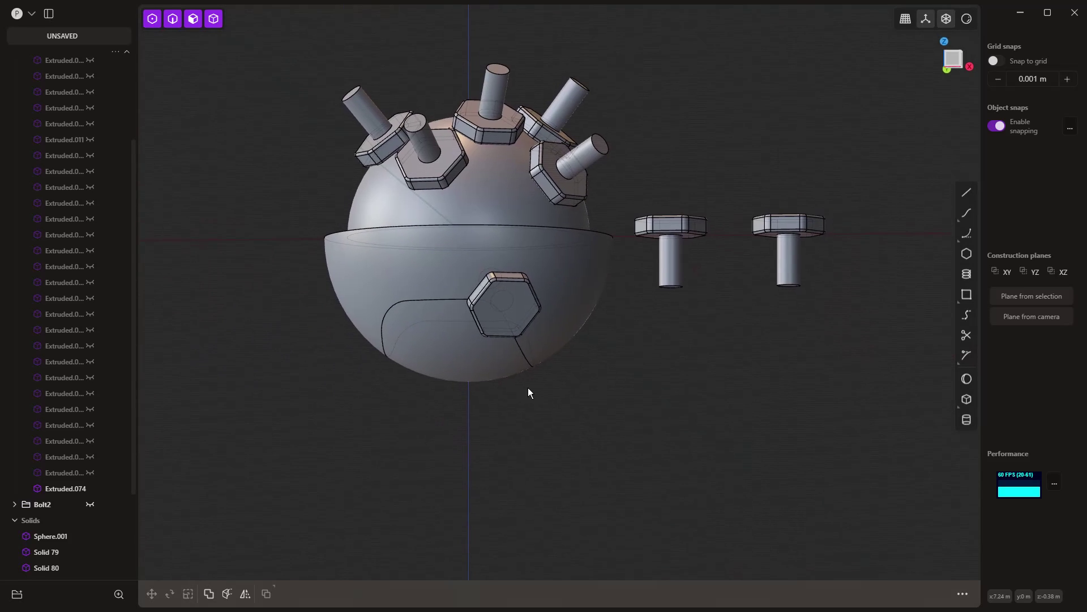
pyautogui.click(525, 294)
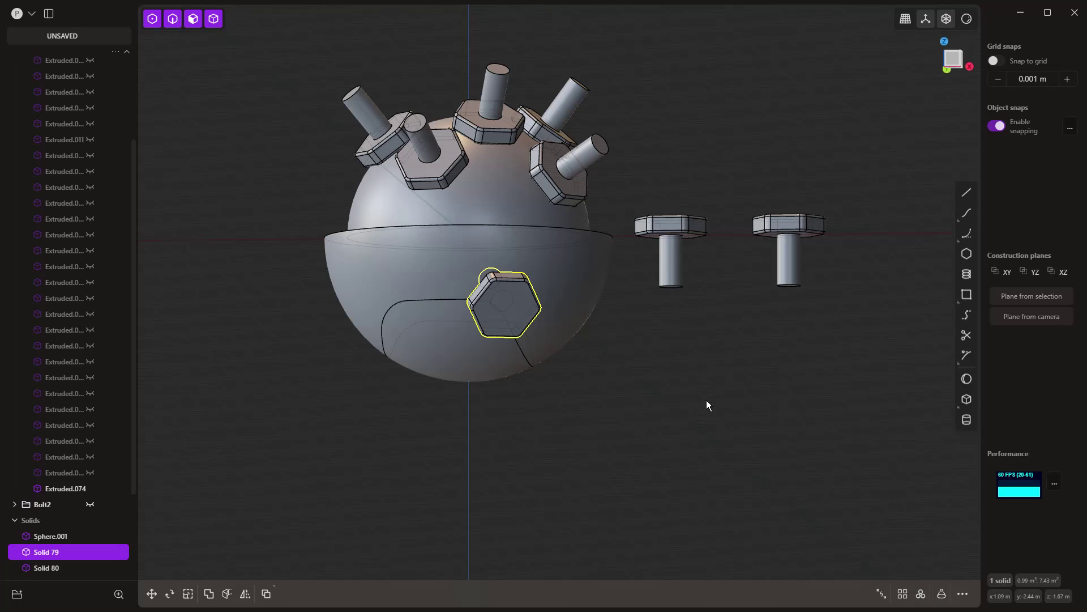
pyautogui.write('f')
pyautogui.write('arra')
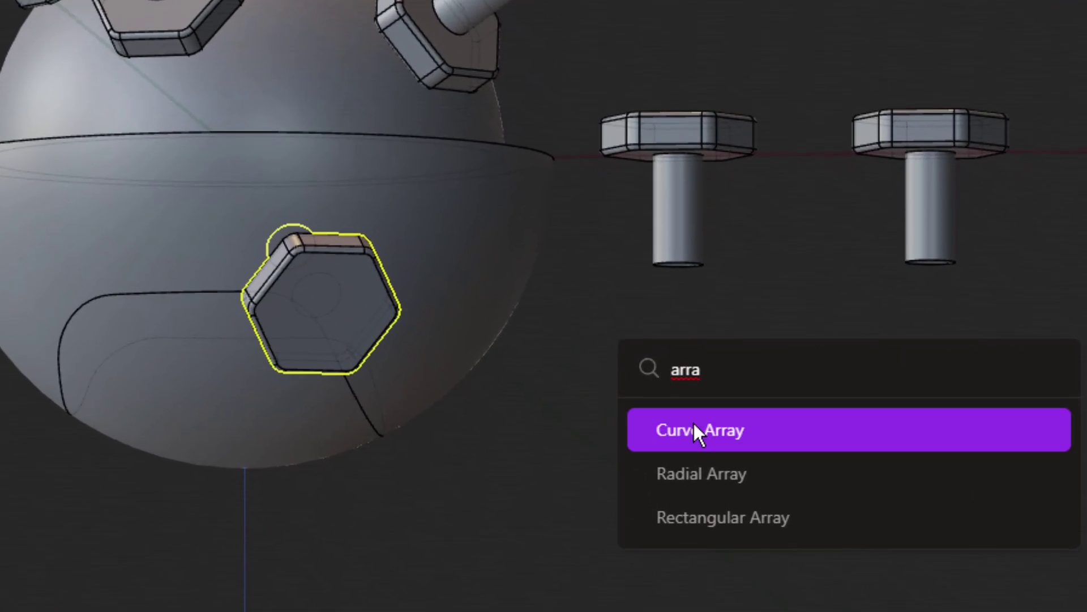
pyautogui.click(702, 422)
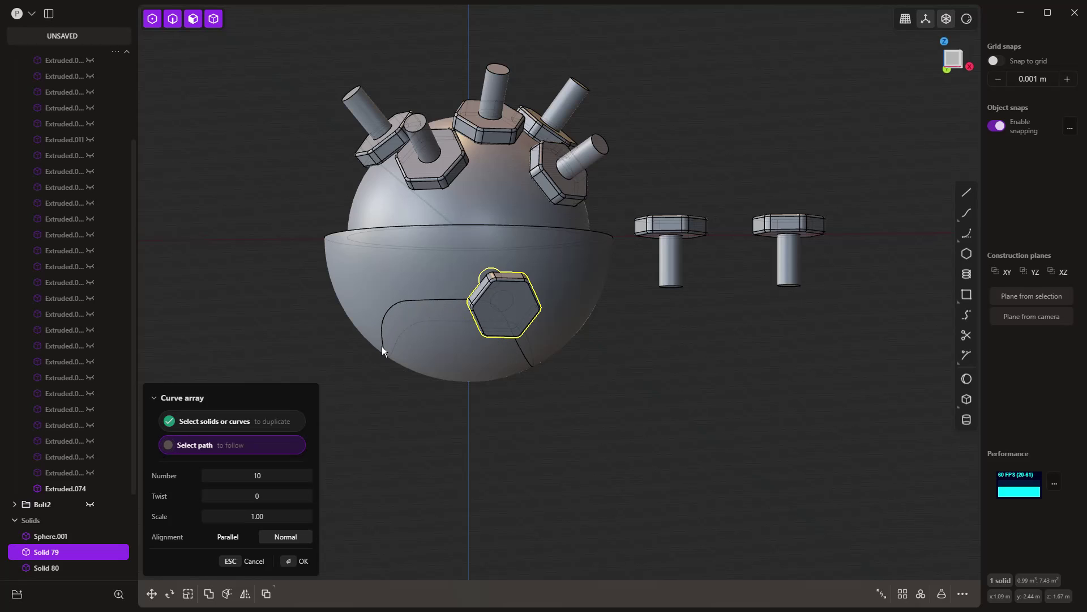
pyautogui.moveTo(485, 307); pyautogui.dragTo(487, 236, button='middle')
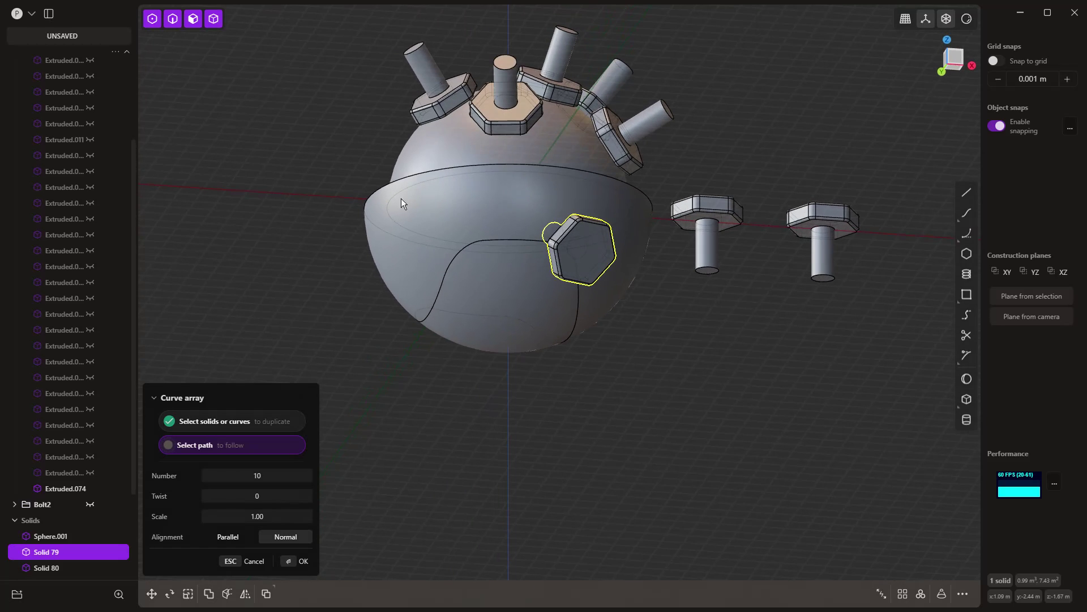
pyautogui.click(174, 19)
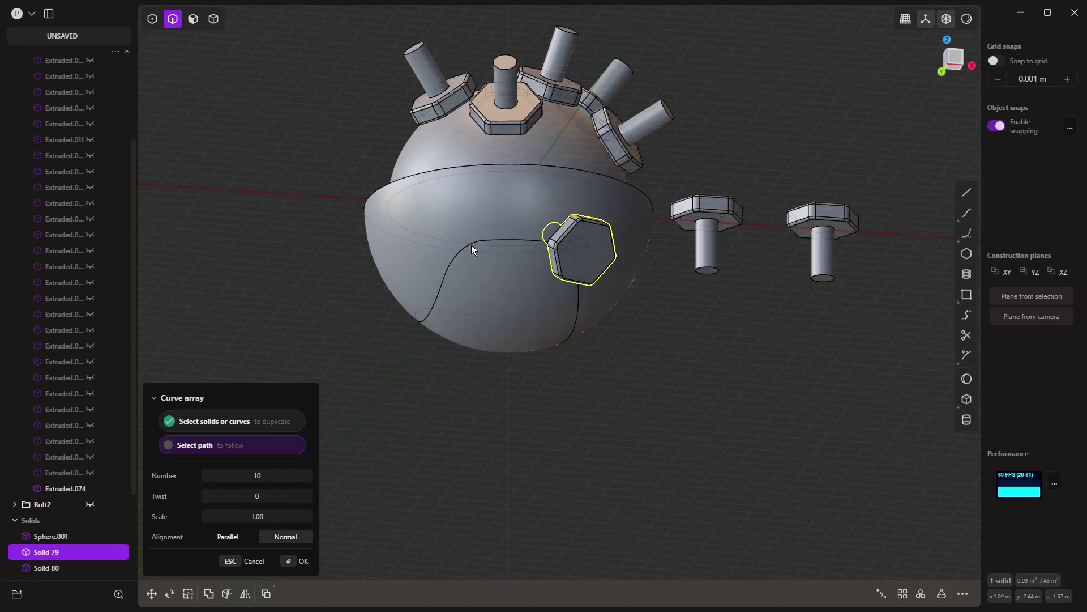
# Duplicate the sphere's lower closed edge loop as a standalone curve and hide Sphere.001
pyautogui.press('Escape')
pyautogui.press('Escape')
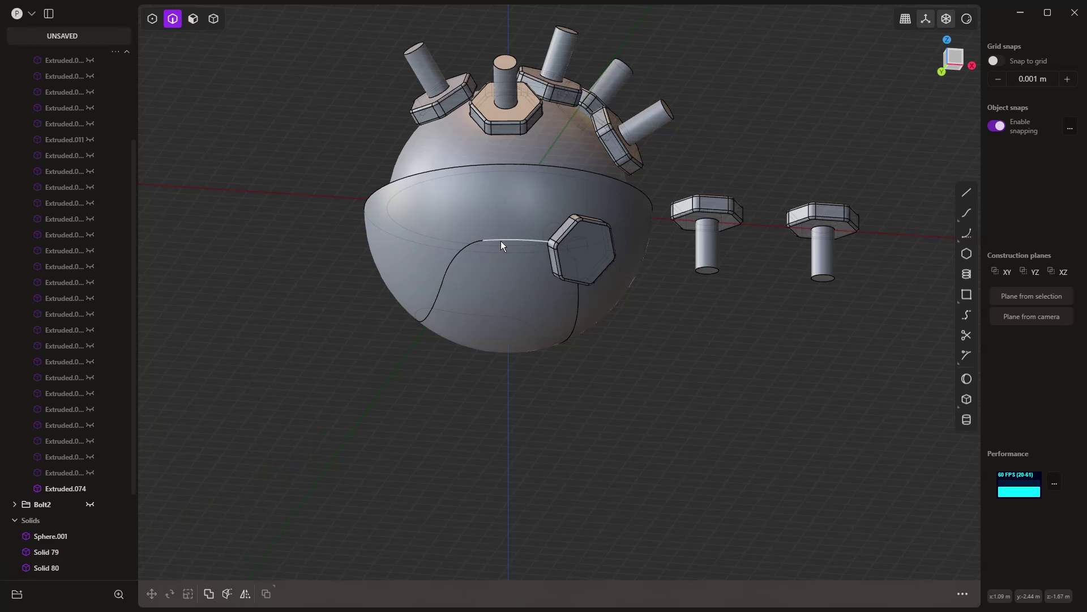
pyautogui.click(449, 265)
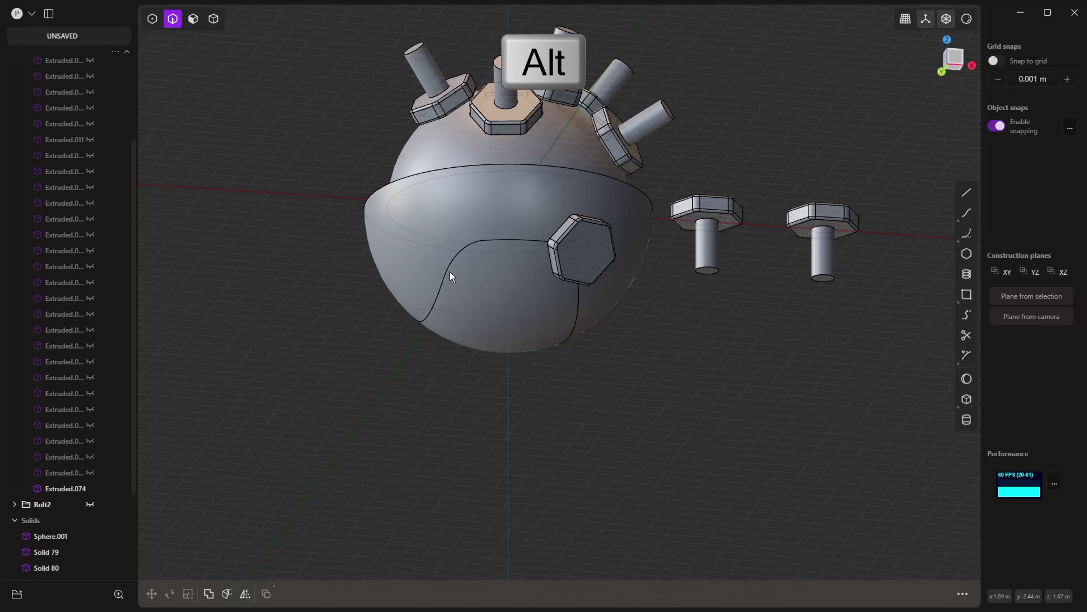
pyautogui.press('f')
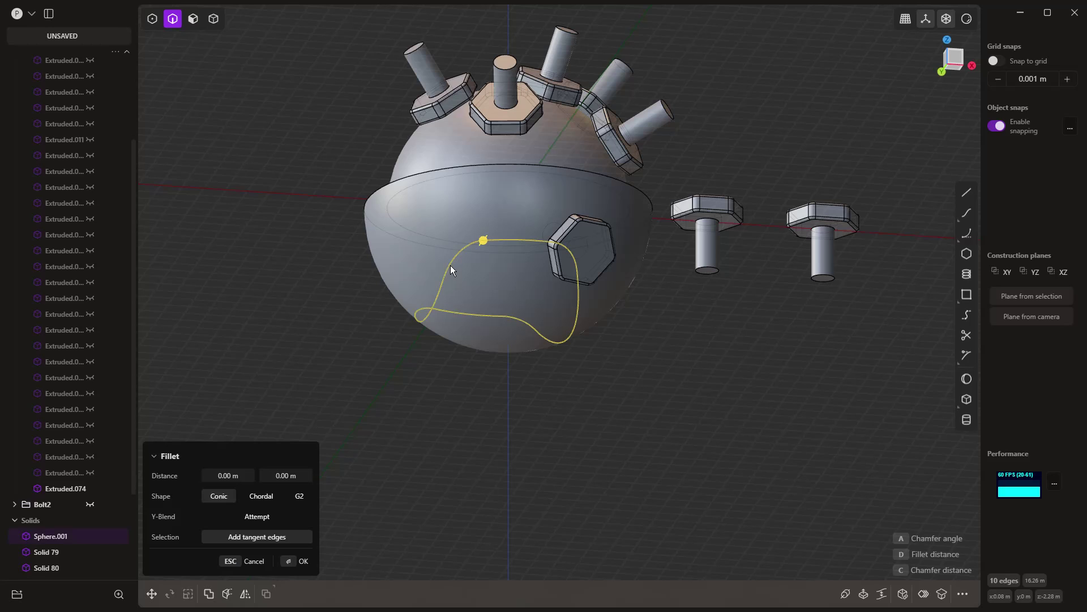
pyautogui.press('Escape')
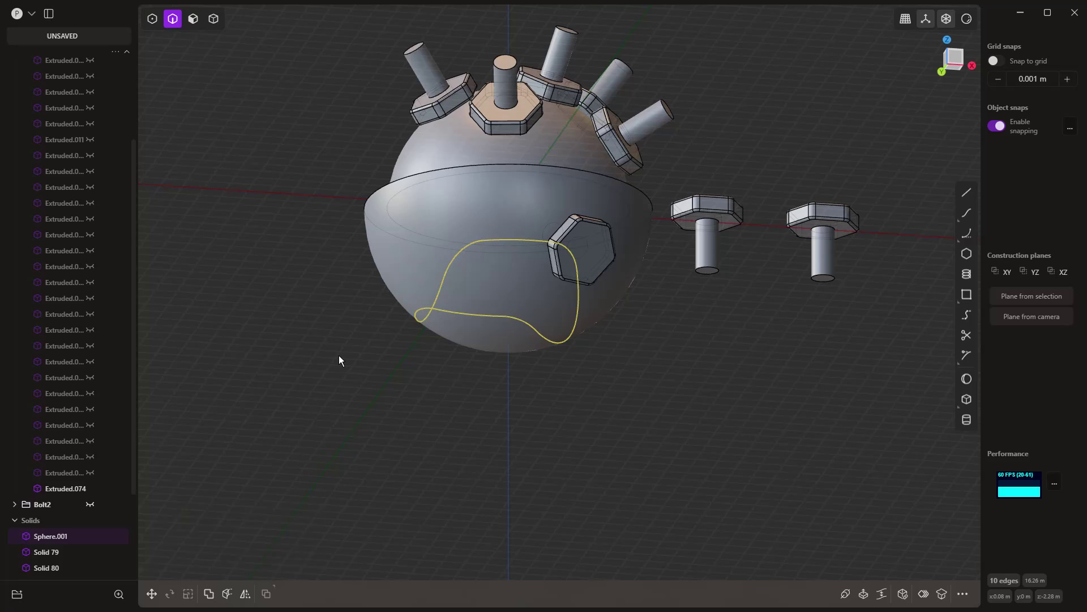
pyautogui.hotkey('shift', 'd')
pyautogui.press('Return')
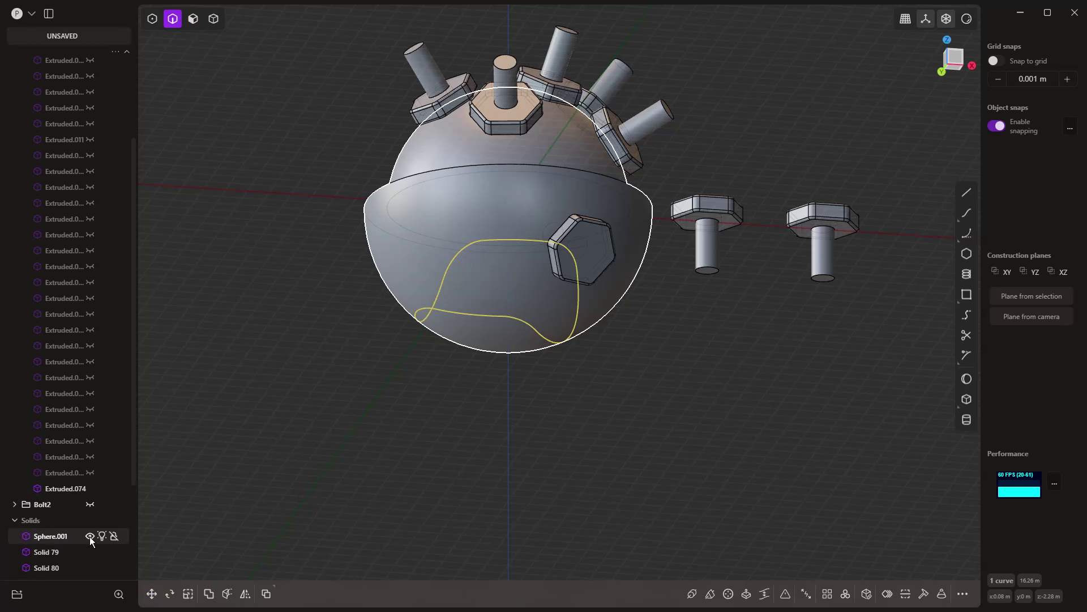
pyautogui.click(91, 536)
pyautogui.click(342, 444)
pyautogui.moveTo(342, 444)
pyautogui.mouseDown(button='middle')
pyautogui.moveTo(468, 470)
pyautogui.moveTo(427, 474)
pyautogui.moveTo(351, 454)
pyautogui.mouseUp(button='middle')
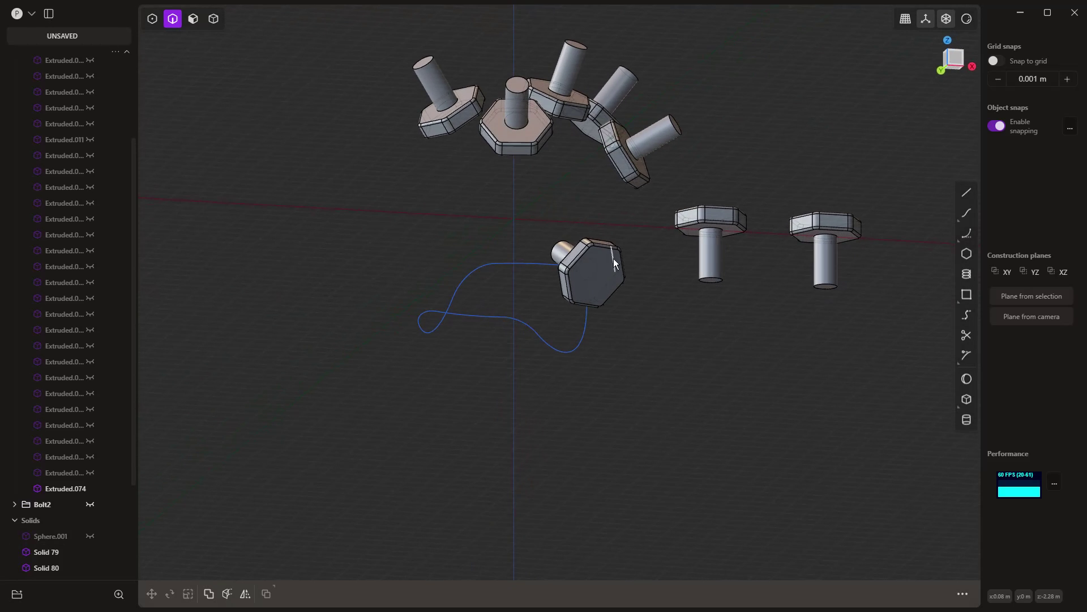
# Curve-array the hexagon bolt ten times along the copied loop curve, with Sphere.001 shown again
pyautogui.press('Tab')
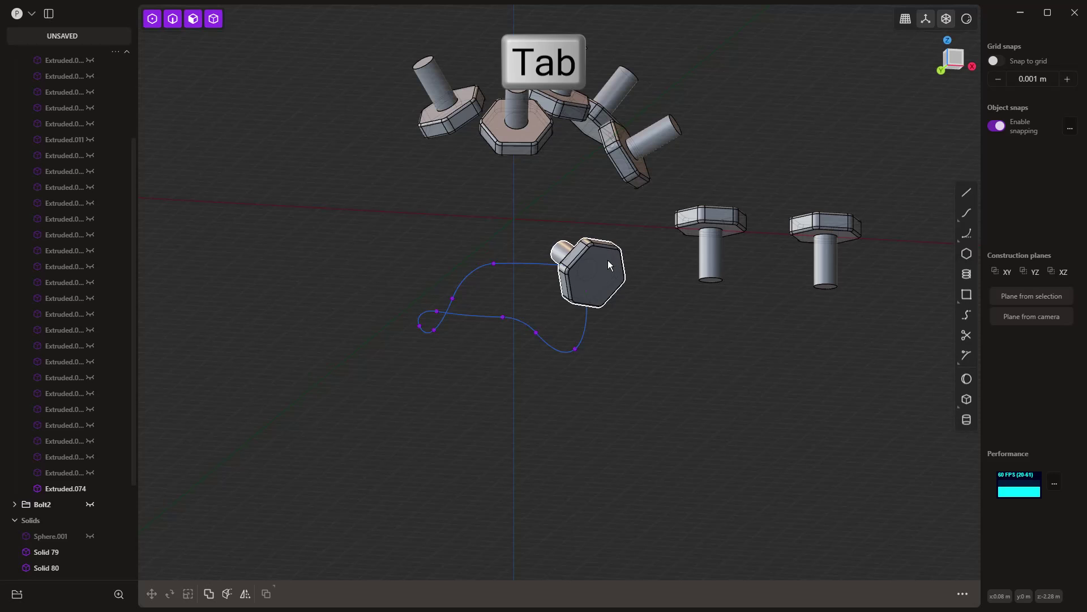
pyautogui.click(607, 260)
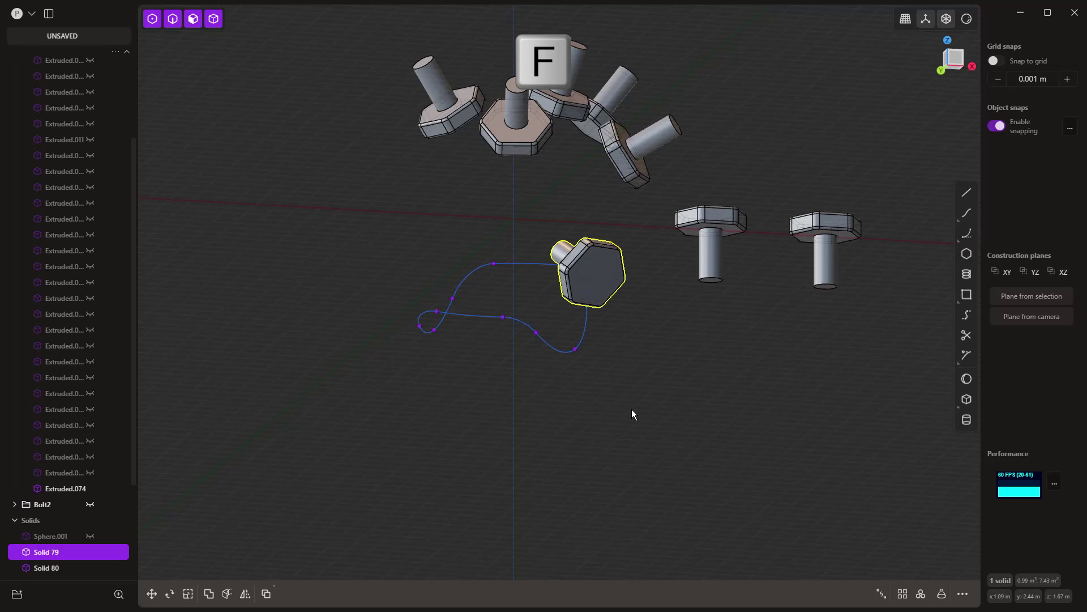
pyautogui.write('farra')
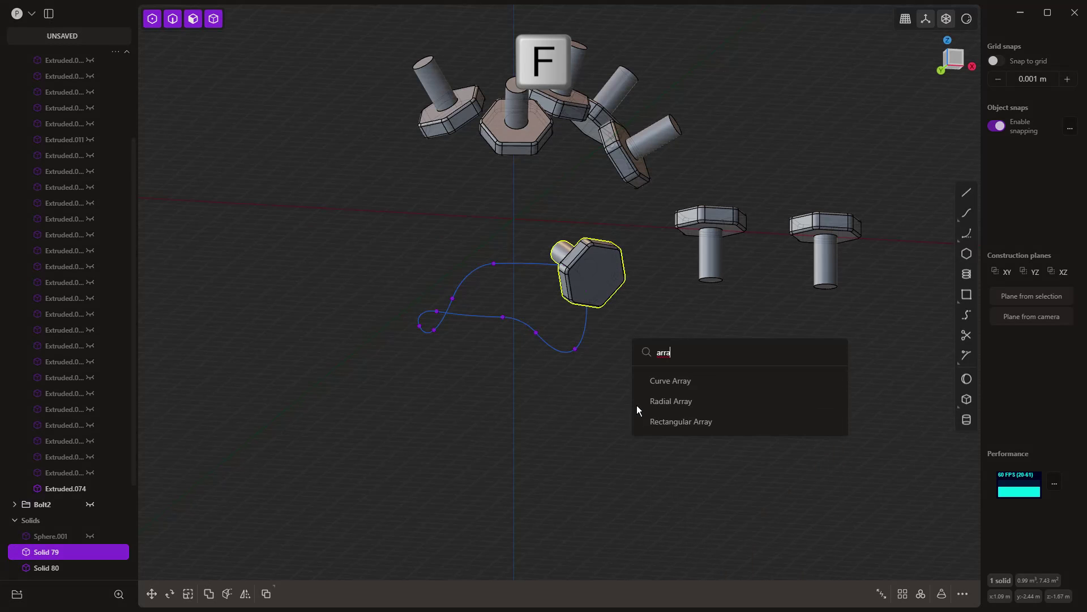
pyautogui.click(659, 381)
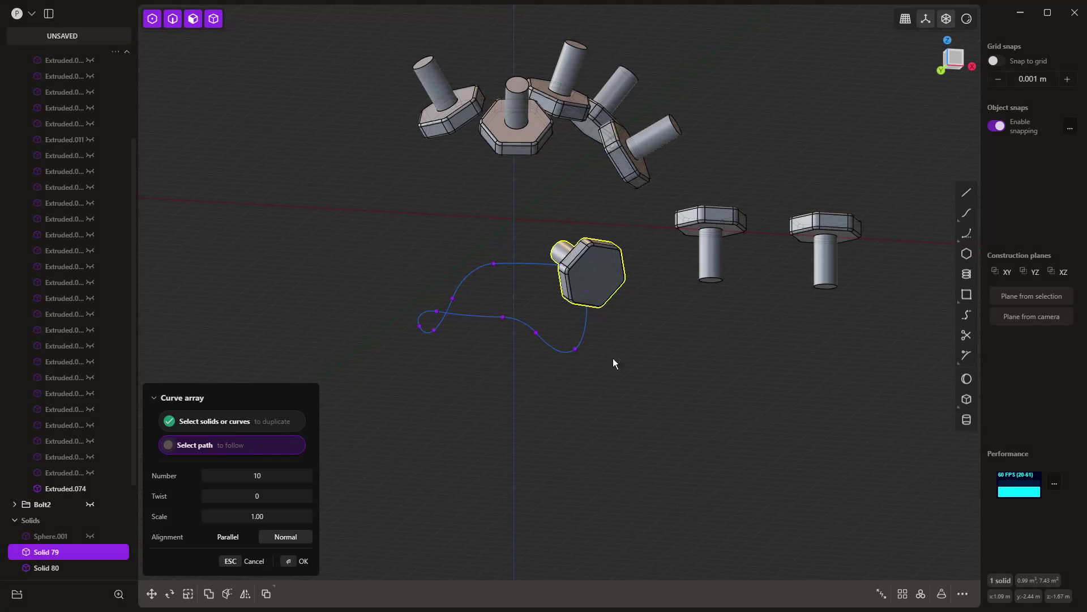
pyautogui.click(518, 263)
pyautogui.moveTo(579, 459); pyautogui.dragTo(538, 484, button='middle')
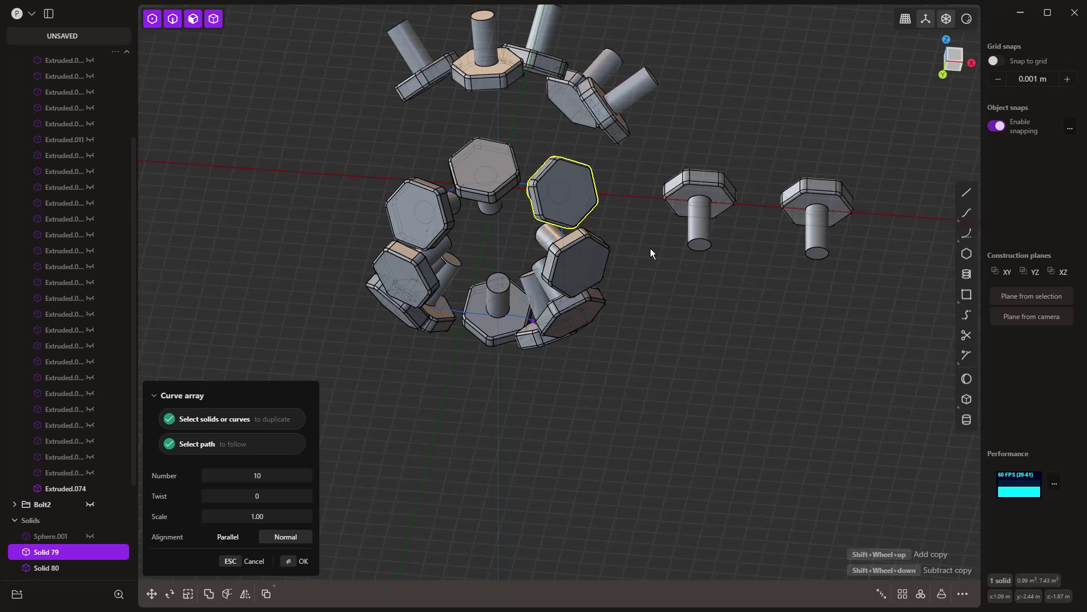
pyautogui.click(90, 535)
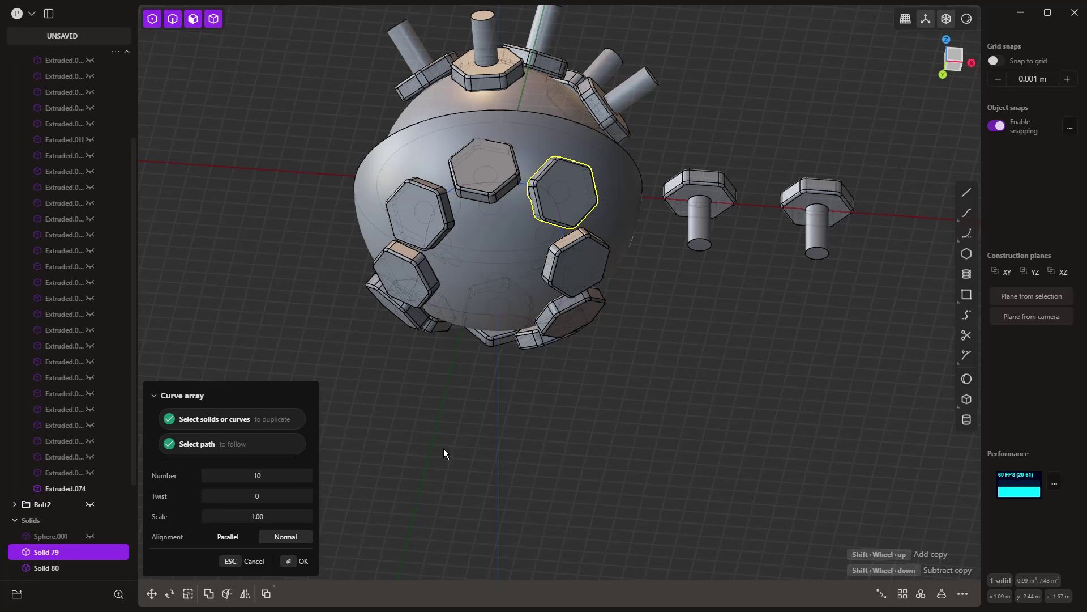
pyautogui.moveTo(446, 452); pyautogui.dragTo(470, 495, button='middle')
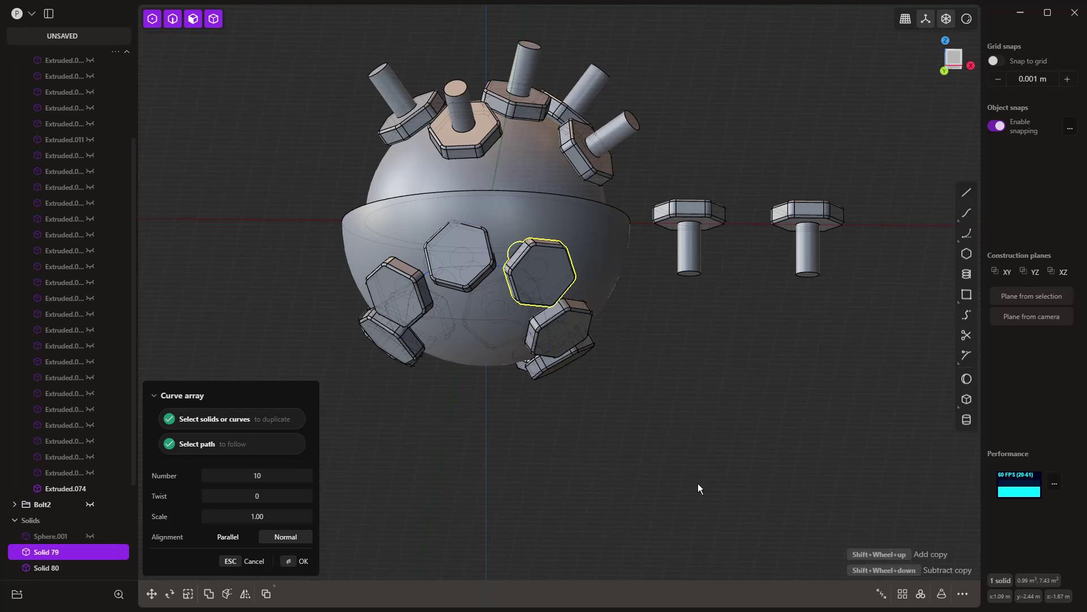
pyautogui.press('Return')
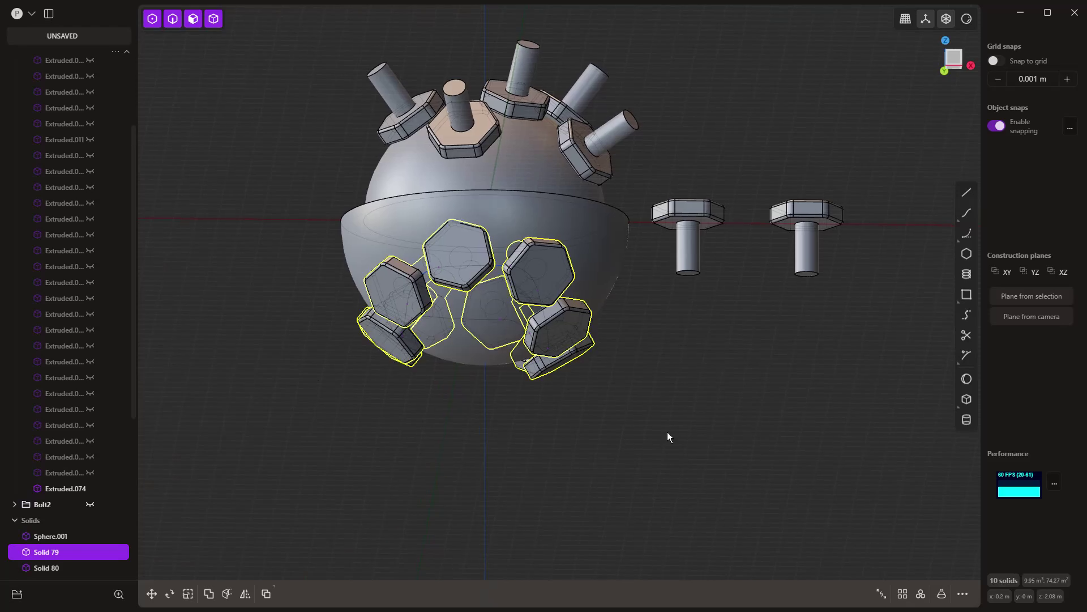
pyautogui.click(667, 432)
pyautogui.moveTo(658, 447); pyautogui.dragTo(552, 481, button='middle')
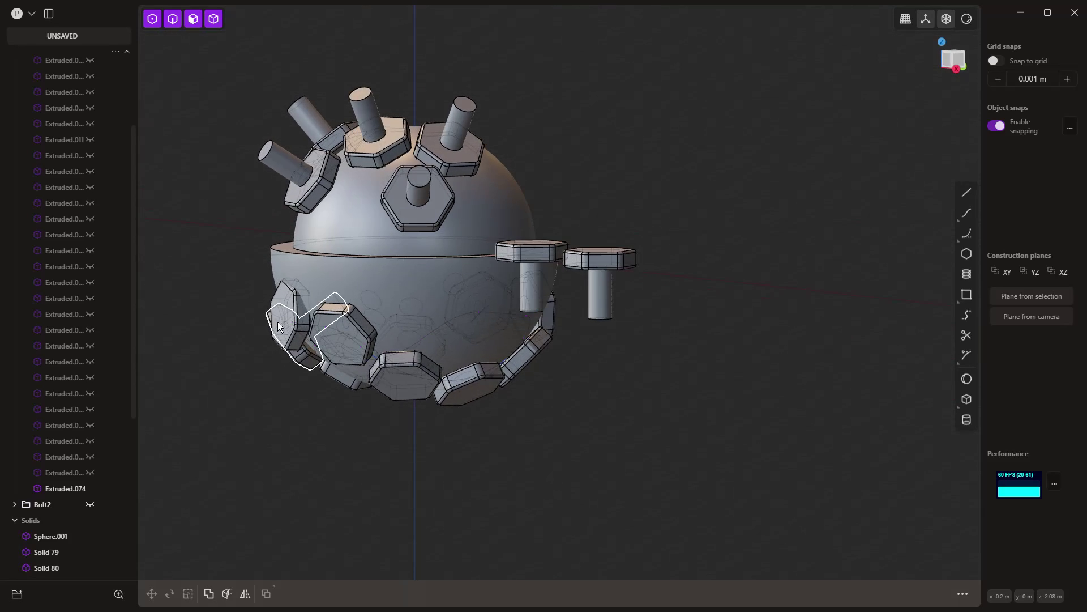
# Hide the spare bolt Extruded.074 standing beside the sphere
pyautogui.scroll(10, 277, 317)
pyautogui.moveTo(328, 347); pyautogui.dragTo(325, 305, button='middle')
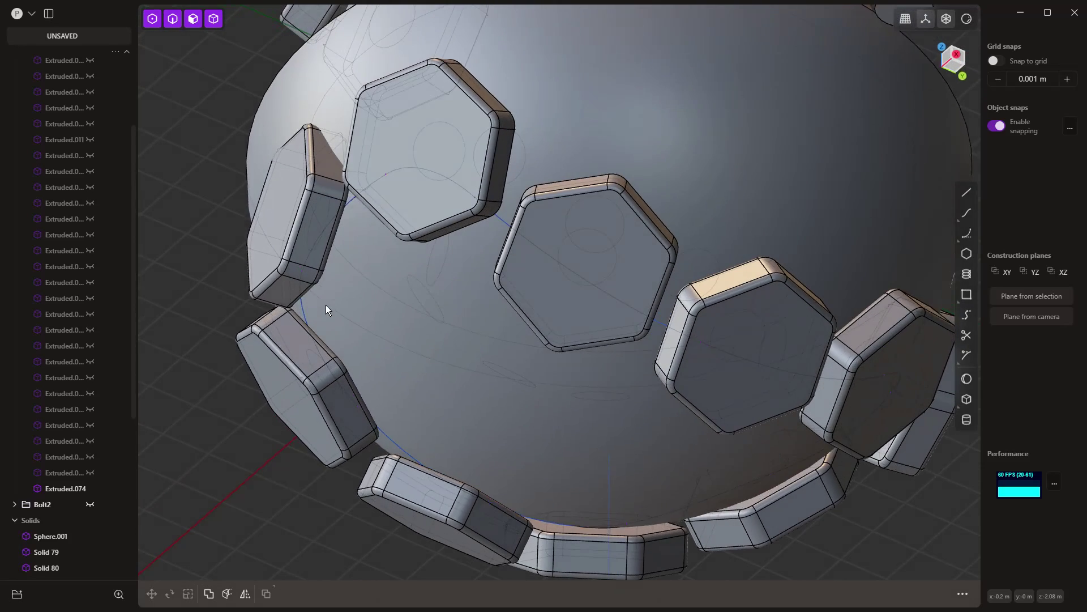
pyautogui.click(328, 229)
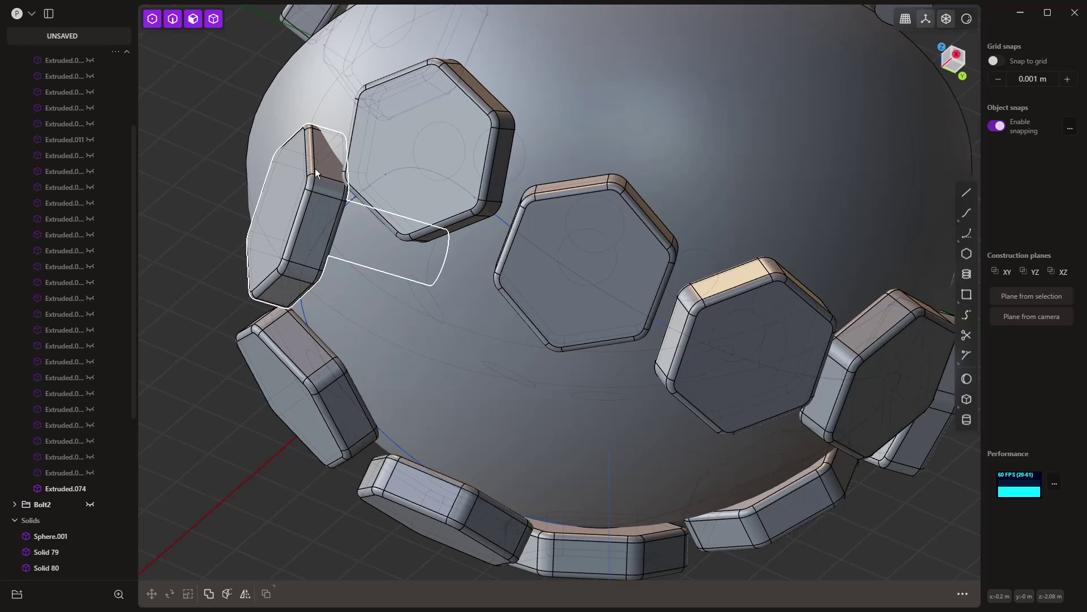
pyautogui.scroll(-5, 327, 237)
pyautogui.moveTo(328, 243); pyautogui.dragTo(493, 391, button='middle')
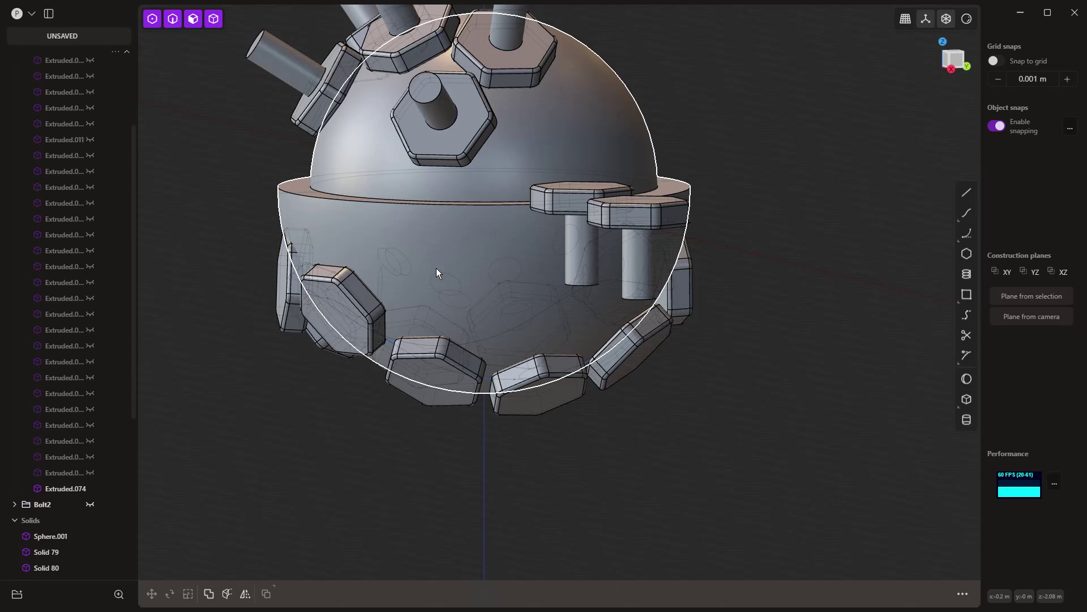
pyautogui.scroll(-5, 553, 399)
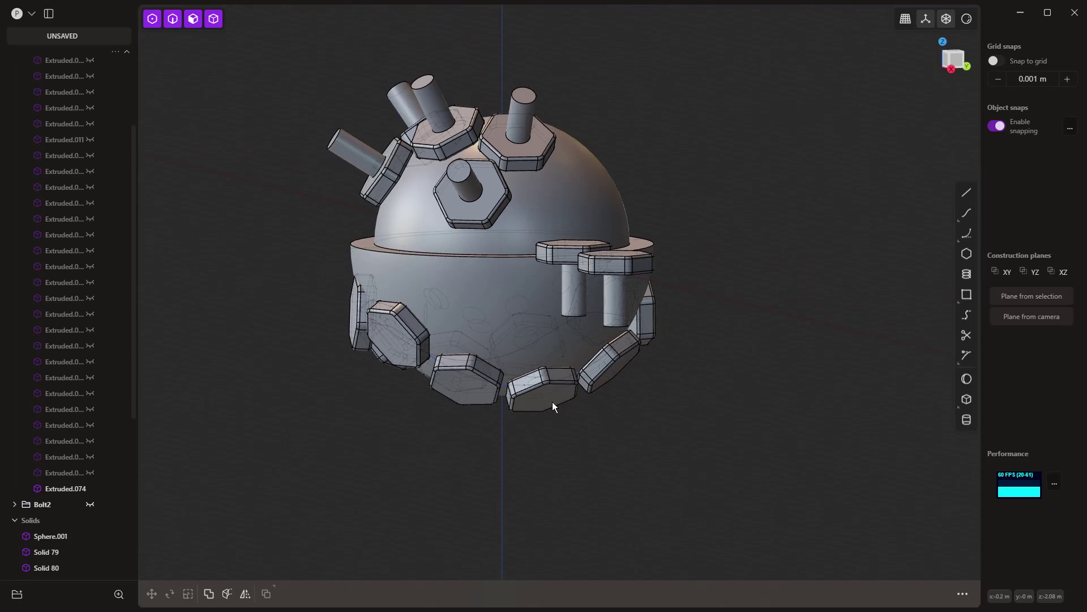
pyautogui.moveTo(521, 493); pyautogui.dragTo(536, 496, button='middle')
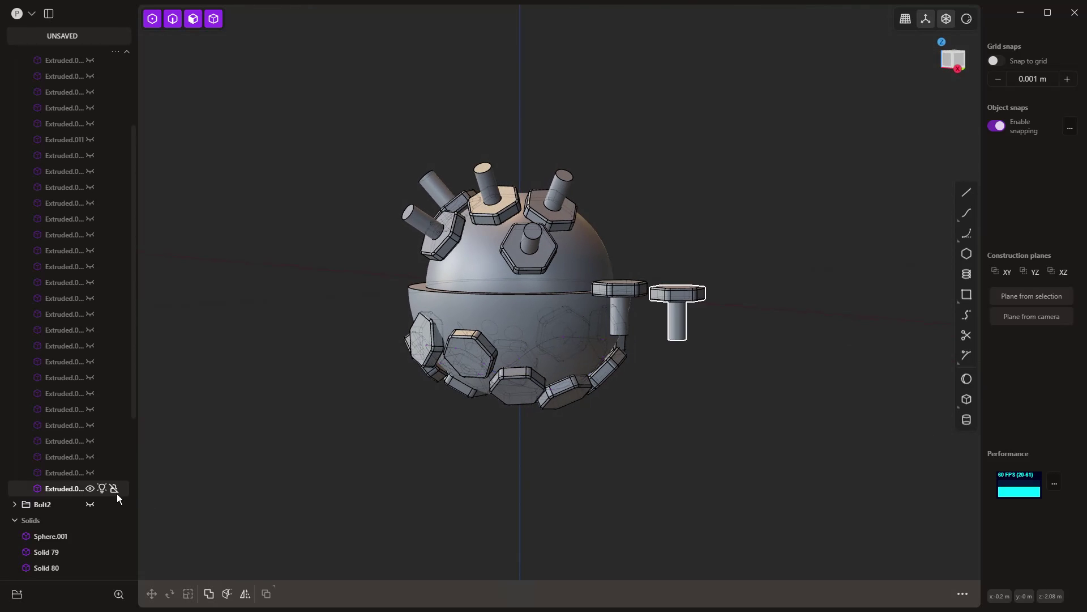
pyautogui.click(90, 489)
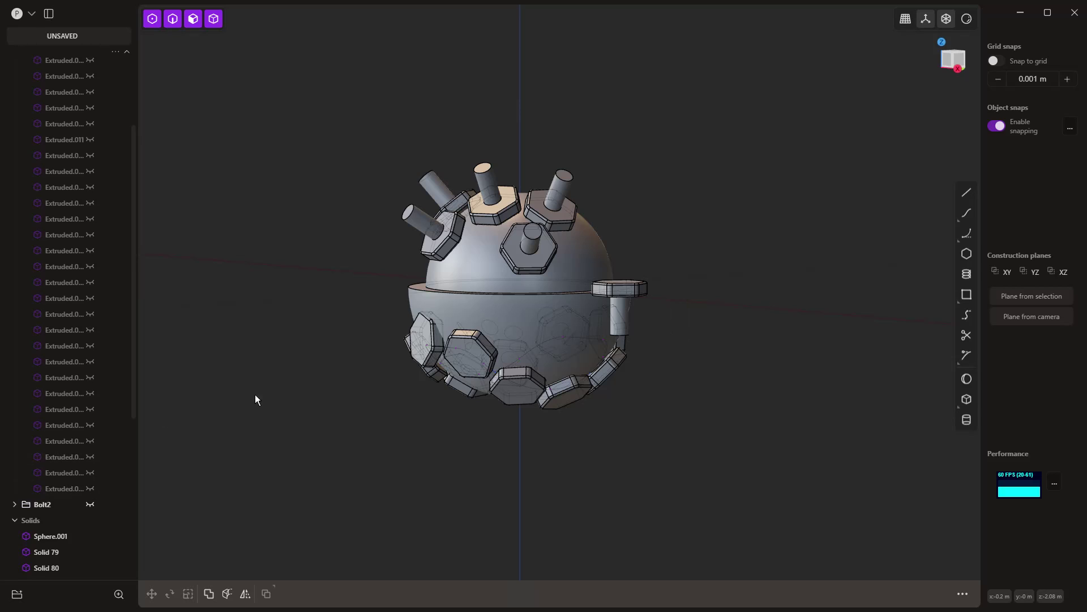
# Invert the selection from the sphere and hide every bolt and curve, leaving only Sphere.001
pyautogui.click(502, 314)
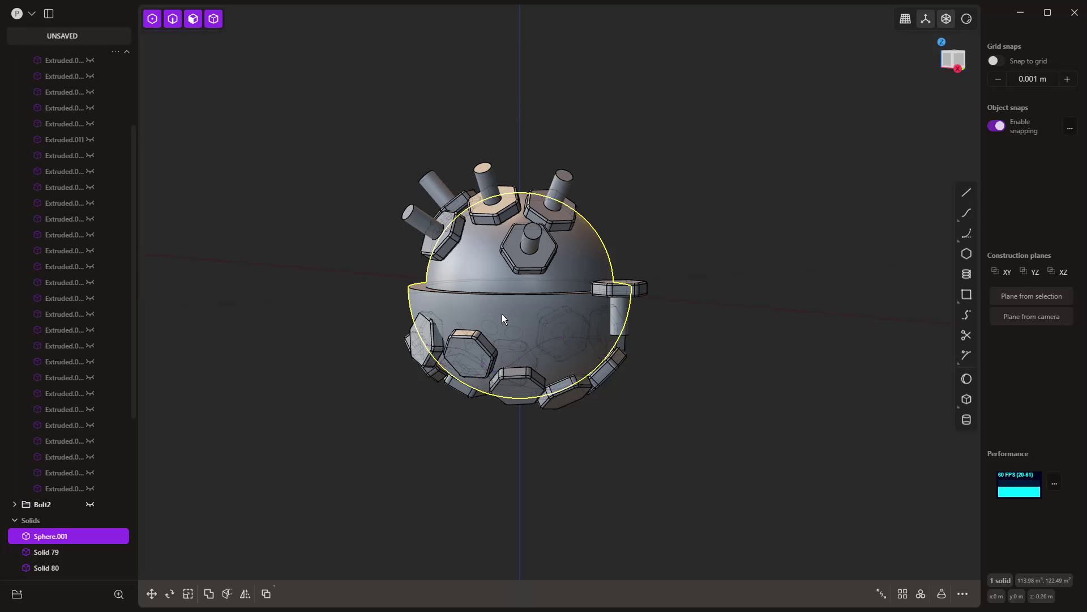
pyautogui.write('finv')
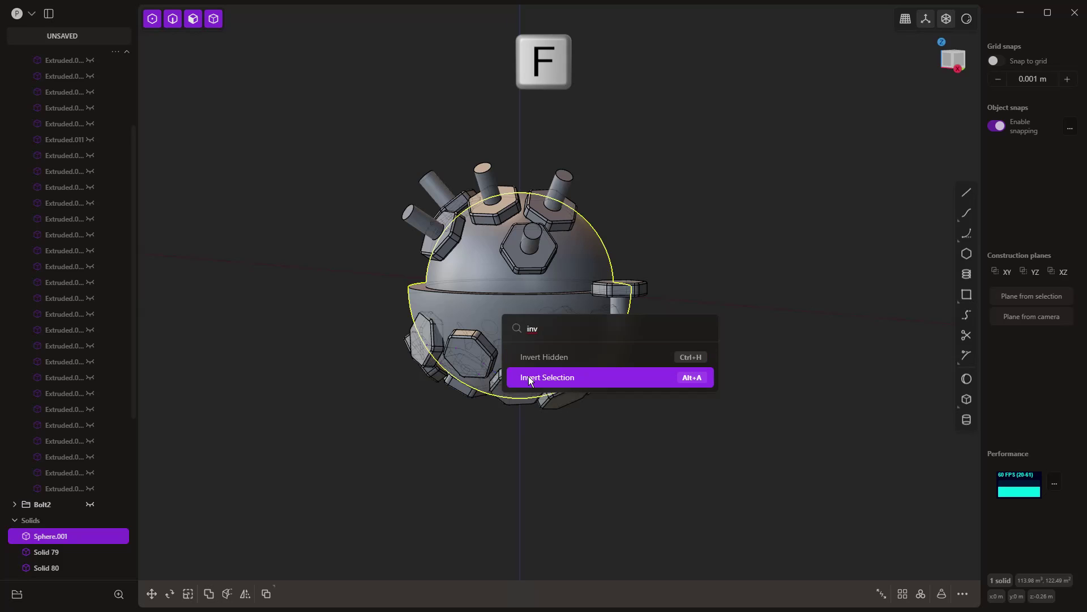
pyautogui.click(530, 378)
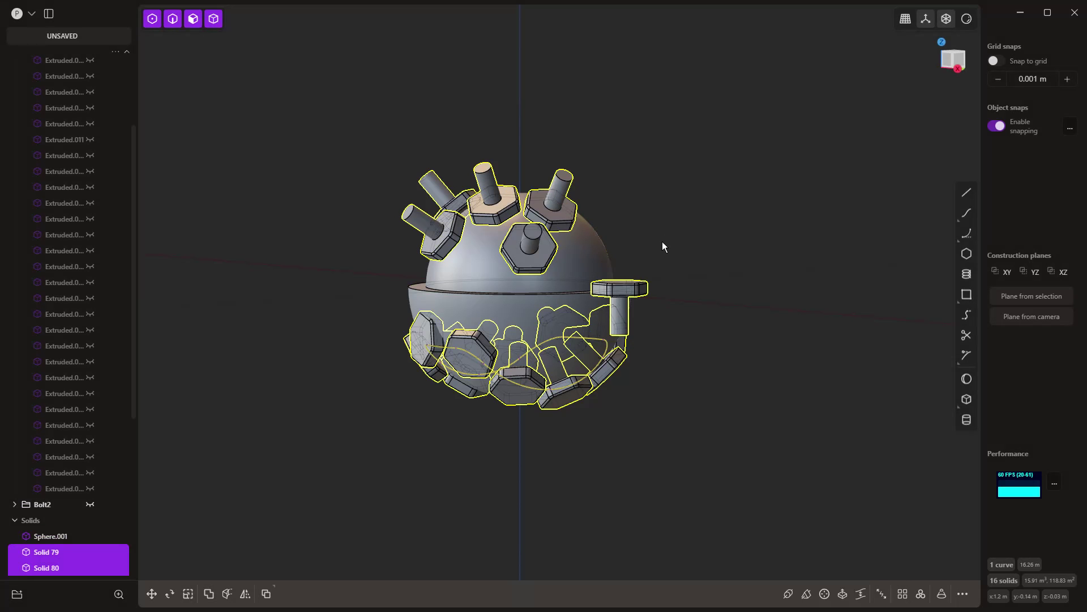
pyautogui.press('h')
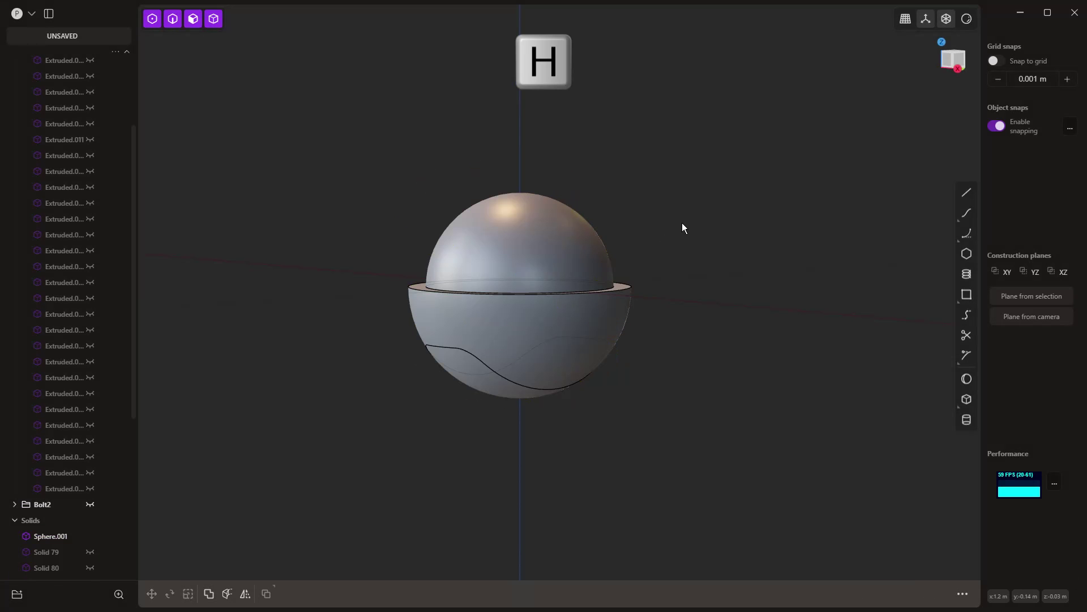
pyautogui.moveTo(514, 260); pyautogui.dragTo(558, 278, button='middle')
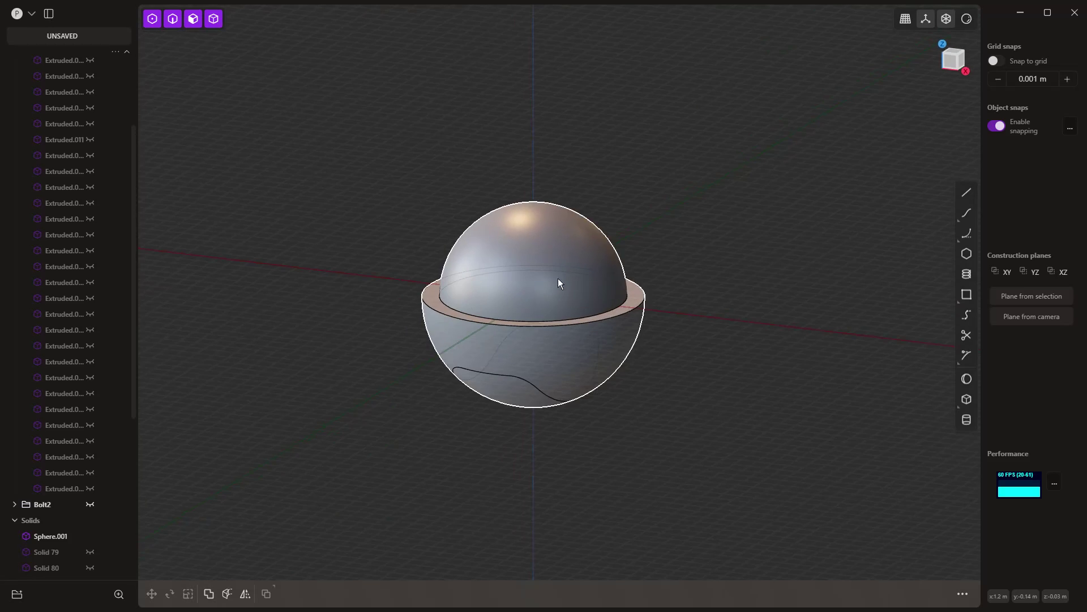
pyautogui.click(539, 255)
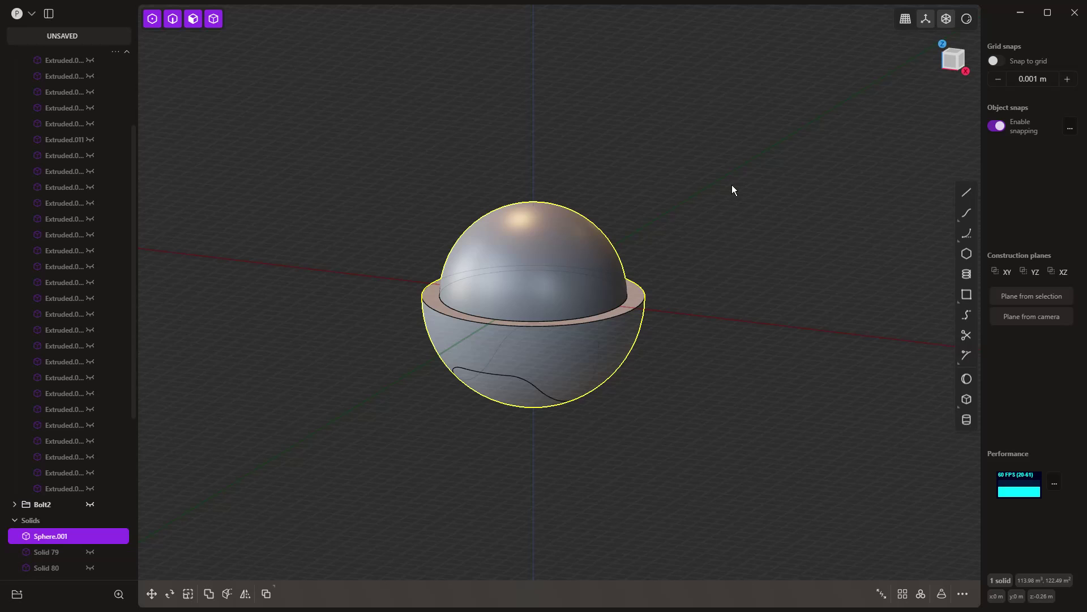
pyautogui.hotkey('alt', 'd')
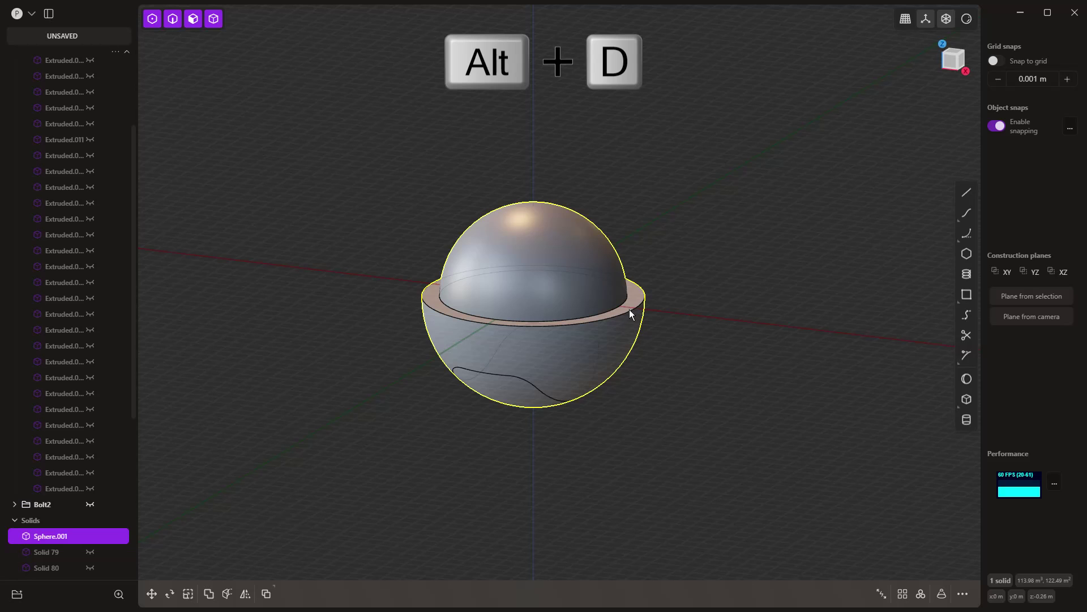
pyautogui.moveTo(627, 303); pyautogui.dragTo(554, 316, button='middle')
pyautogui.moveTo(482, 311); pyautogui.dragTo(636, 342, button='middle')
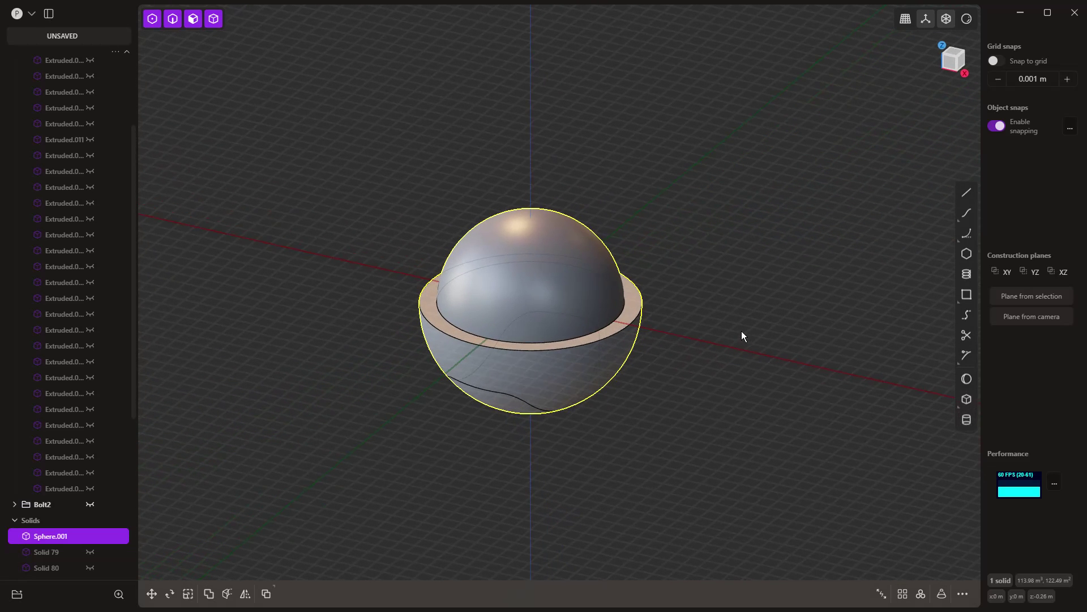
# Draw a temporary tall box on the grid beside the sphere
pyautogui.click(966, 400)
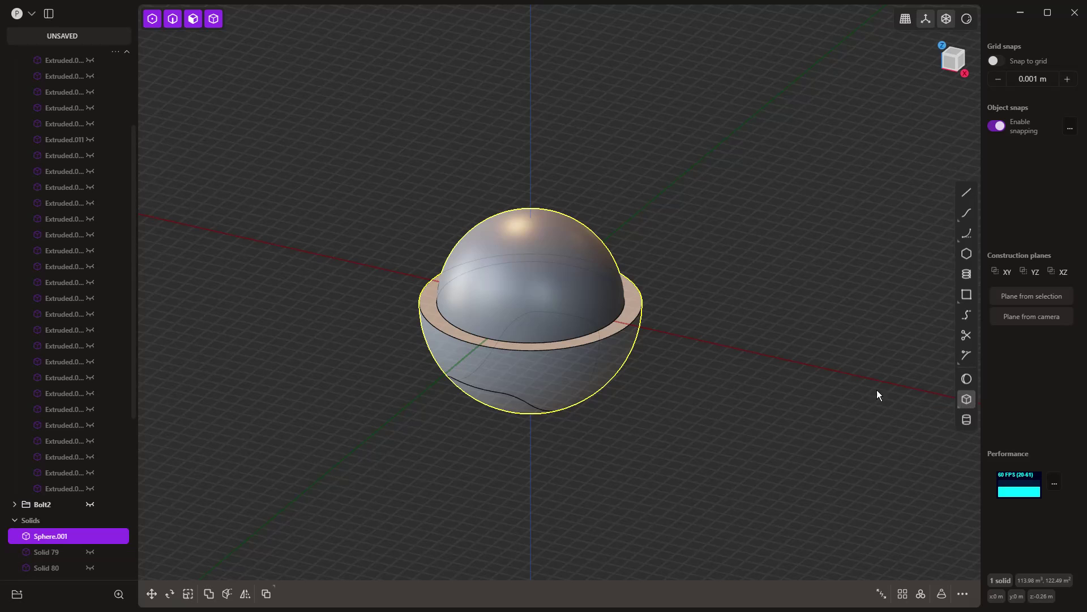
pyautogui.click(793, 349)
pyautogui.click(709, 365)
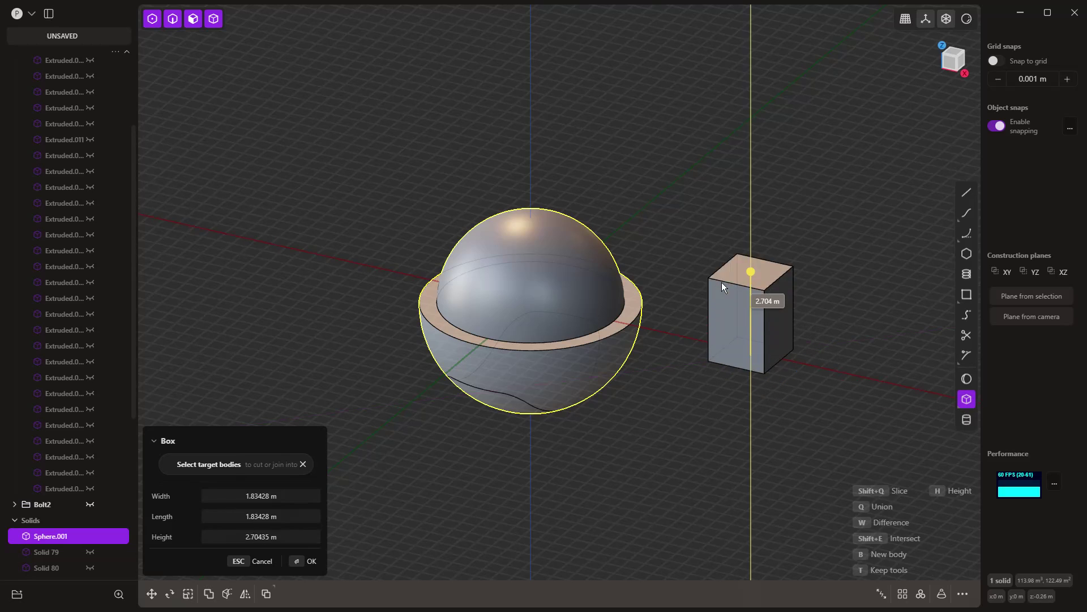
pyautogui.click(730, 264)
pyautogui.press('Return')
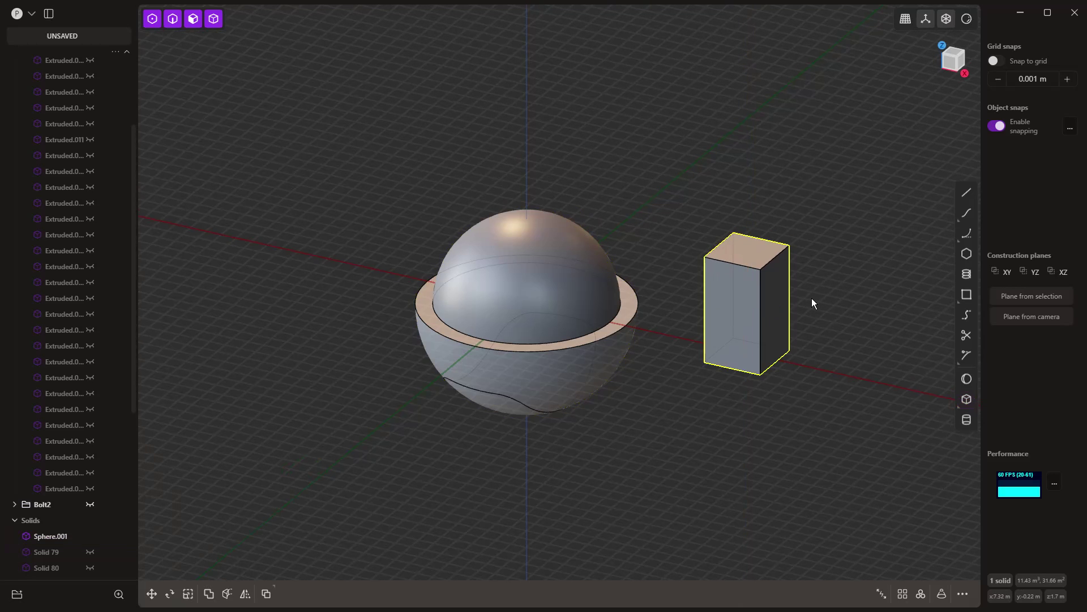
# Extract the box's base as a flat square face and delete the box solid
pyautogui.click(614, 336)
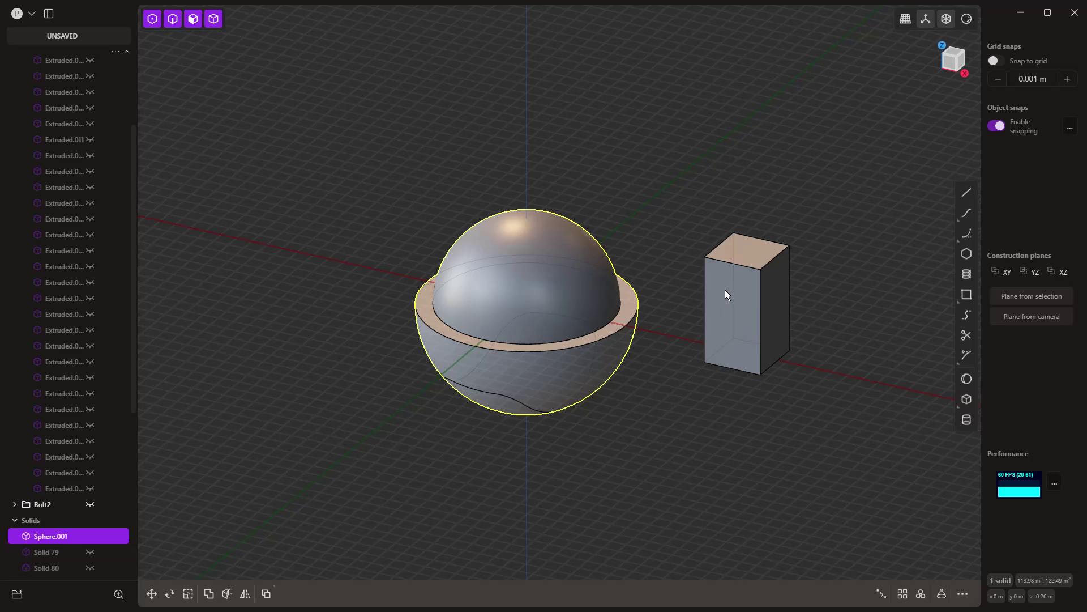
pyautogui.click(756, 256)
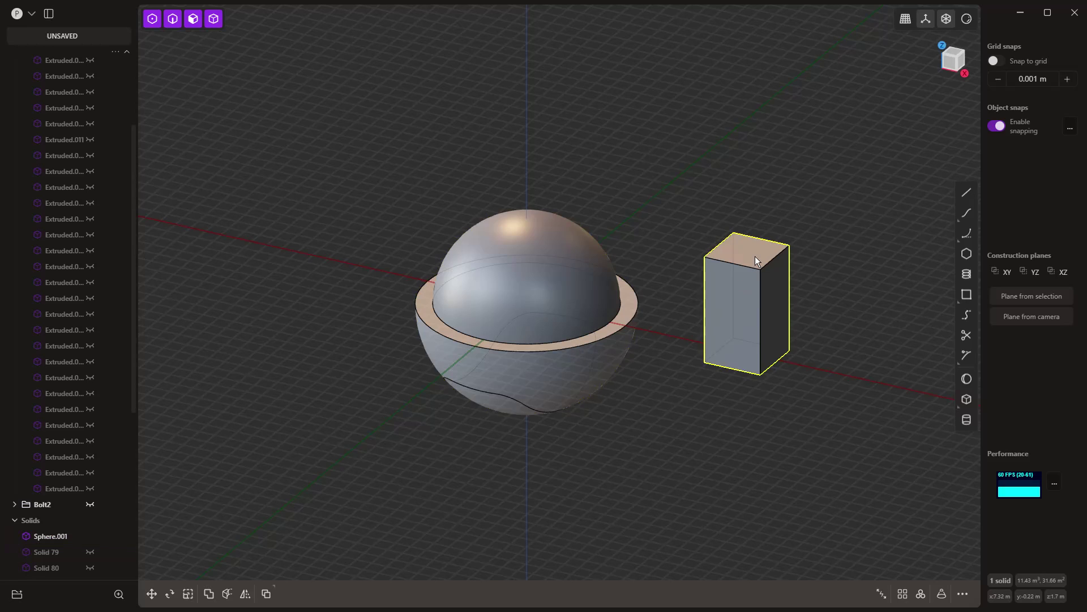
pyautogui.hotkey('alt', 'd')
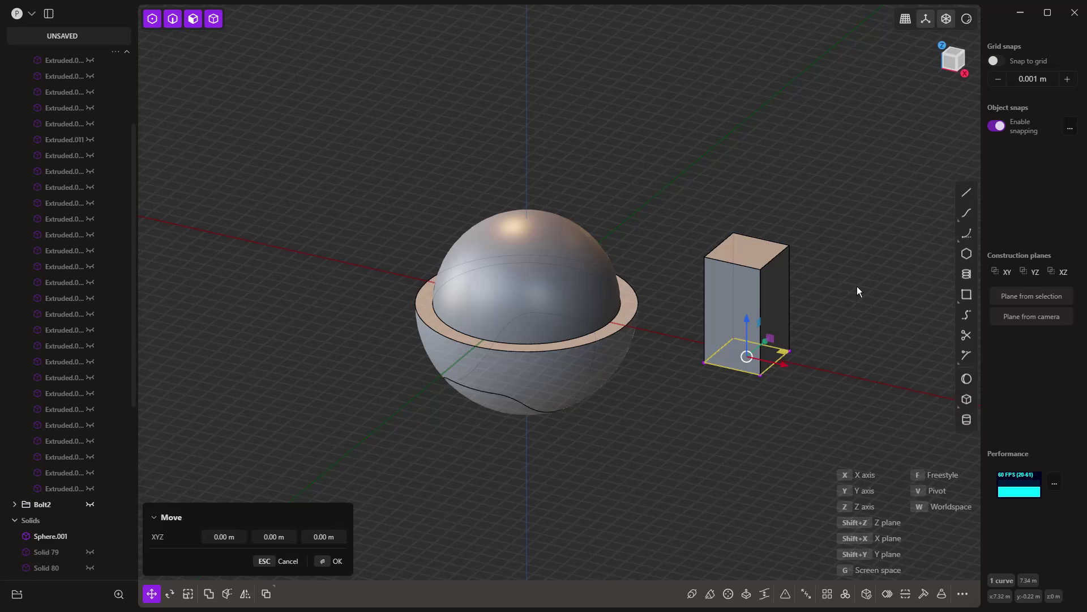
pyautogui.click(780, 286)
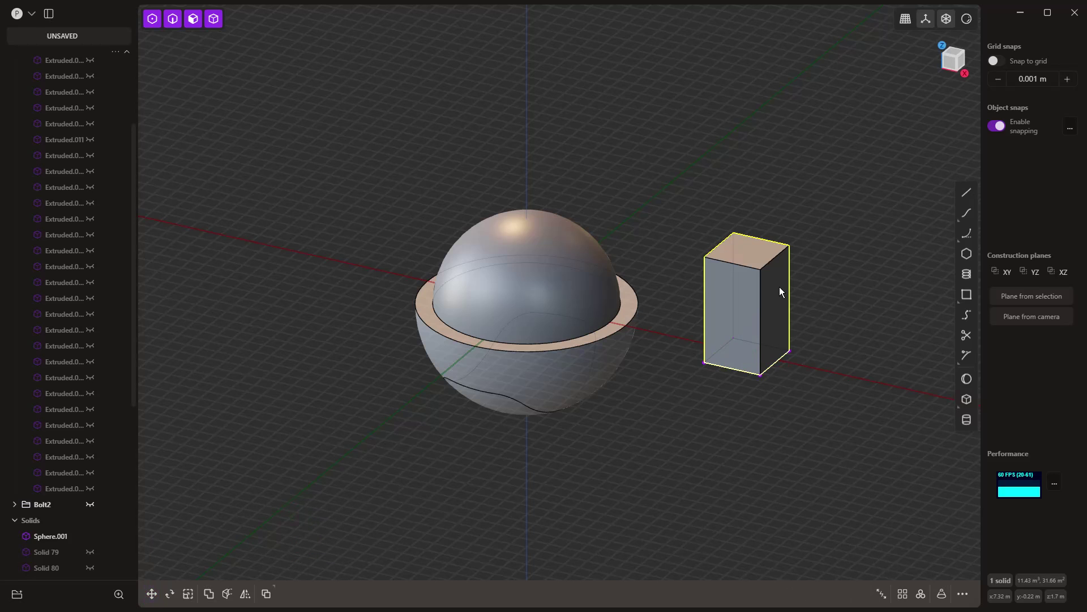
pyautogui.press('Delete')
pyautogui.moveTo(774, 398); pyautogui.dragTo(748, 394, button='middle')
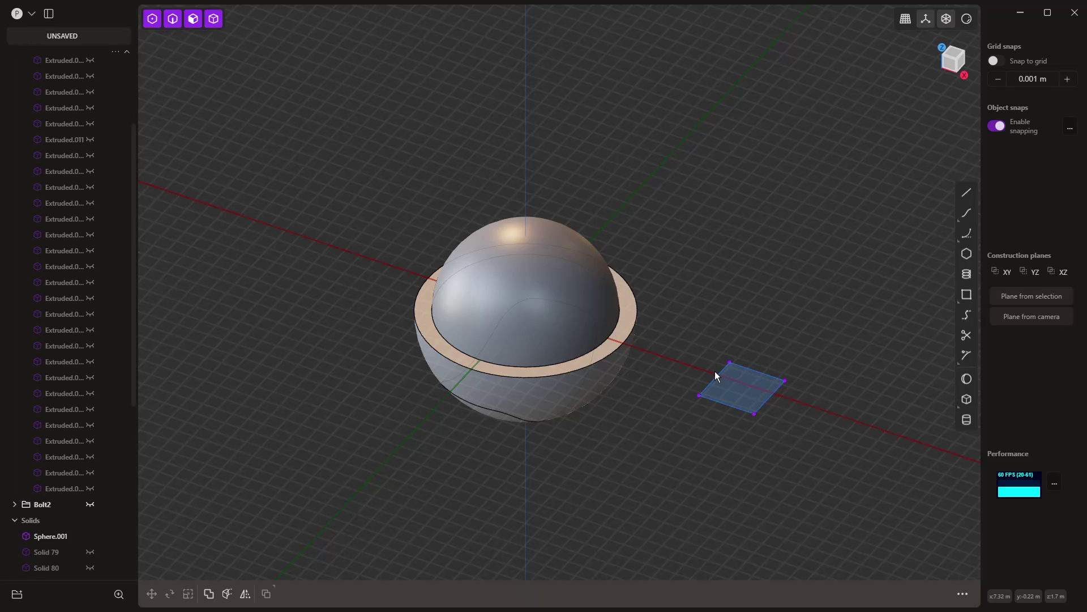
# Delete the square face and the sphere
pyautogui.click(741, 367)
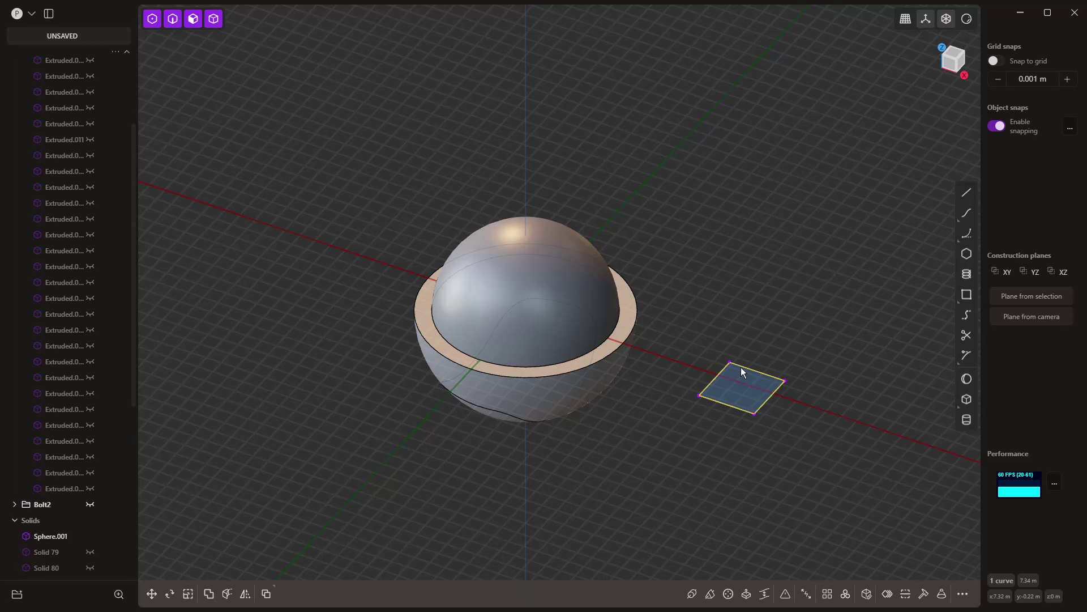
pyautogui.press('Delete')
pyautogui.click(560, 278)
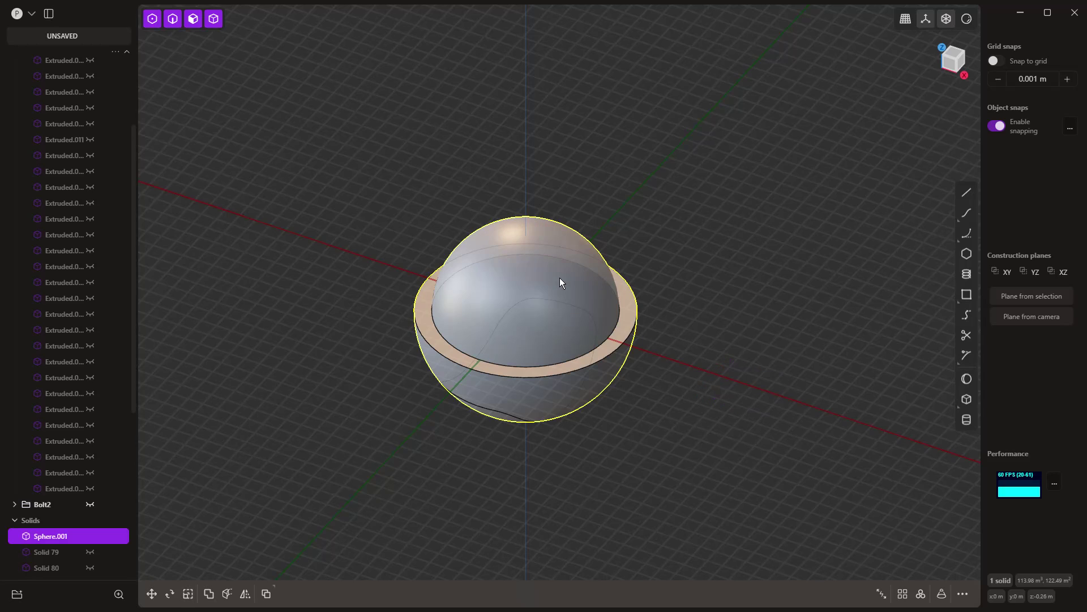
pyautogui.press('Delete')
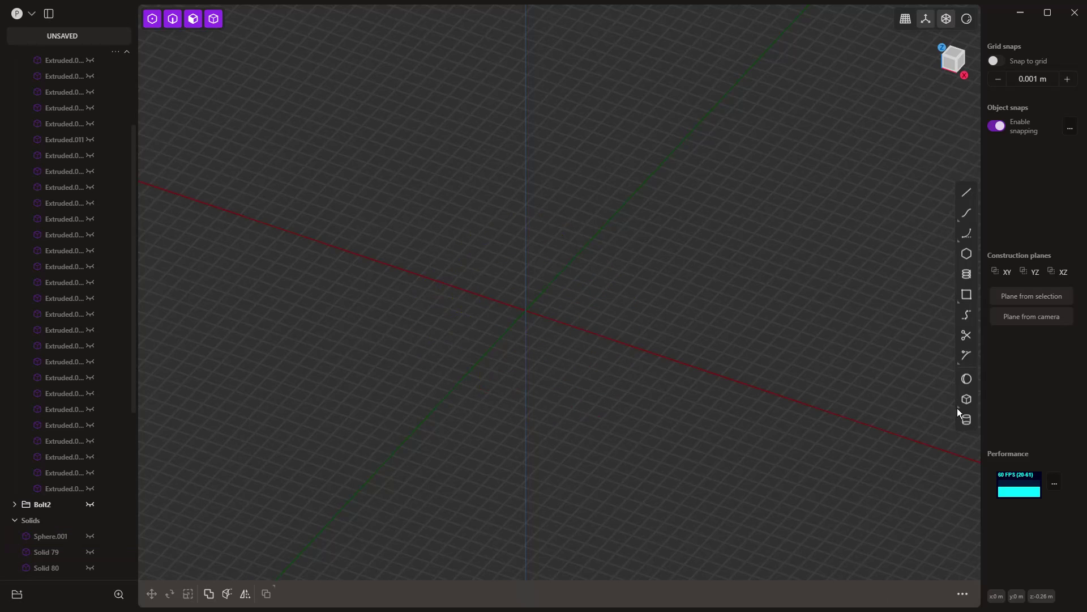
# Draw a closed eight-sided polyline outline in Top view
pyautogui.click(967, 193)
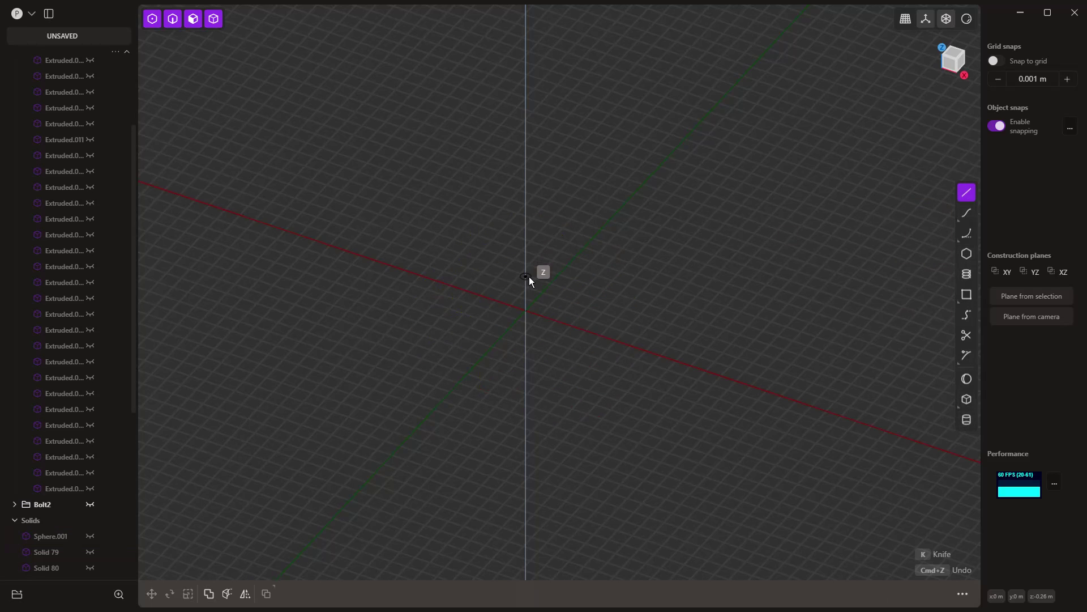
pyautogui.press('7')
pyautogui.click(476, 256)
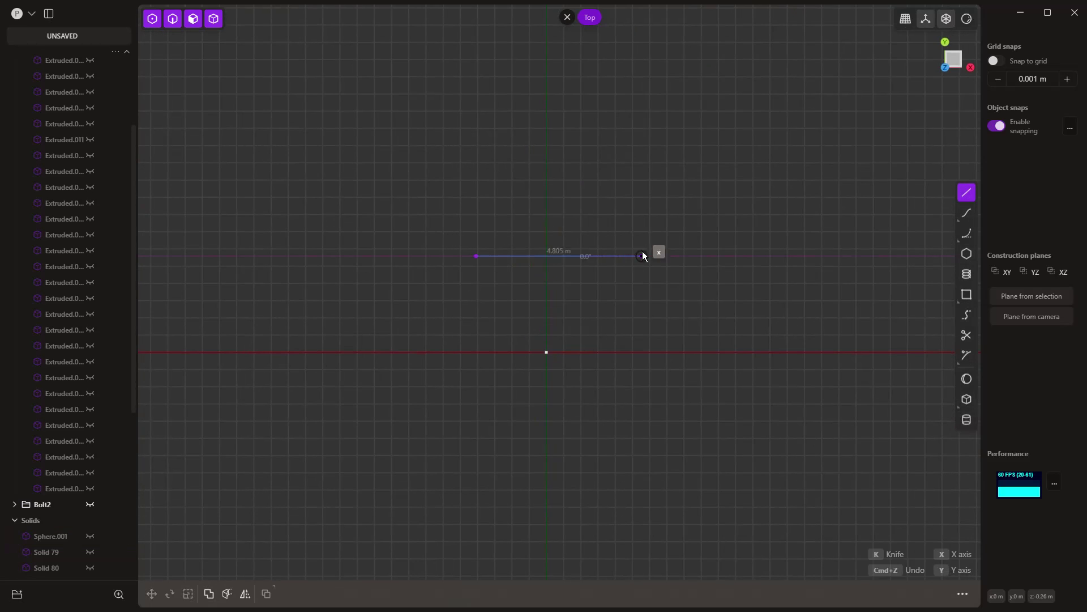
pyautogui.click(642, 256)
pyautogui.click(692, 295)
pyautogui.click(723, 397)
pyautogui.click(673, 452)
pyautogui.click(546, 492)
pyautogui.click(426, 456)
pyautogui.click(351, 315)
pyautogui.click(481, 254)
# Fillet the outline's corners to about 1.04 m
pyautogui.press('b')
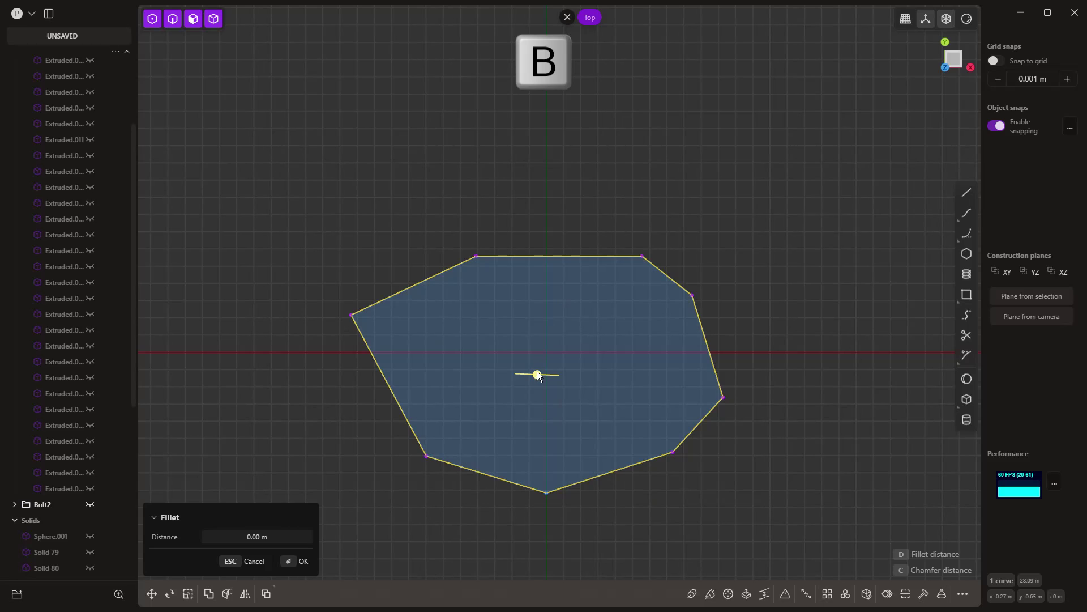
pyautogui.moveTo(538, 375); pyautogui.dragTo(592, 387)
pyautogui.press('Return')
# Extrude the rounded outline about 8.31 m upward into solid Extruded.075
pyautogui.moveTo(740, 353); pyautogui.dragTo(573, 308, button='middle')
pyautogui.press('e')
pyautogui.click(573, 164)
pyautogui.press('Return')
# Hide Polyline.002, then duplicate Extruded.075's bottom edge loop as a 27.02 m outline curve
pyautogui.scroll(-5, 113, 507)
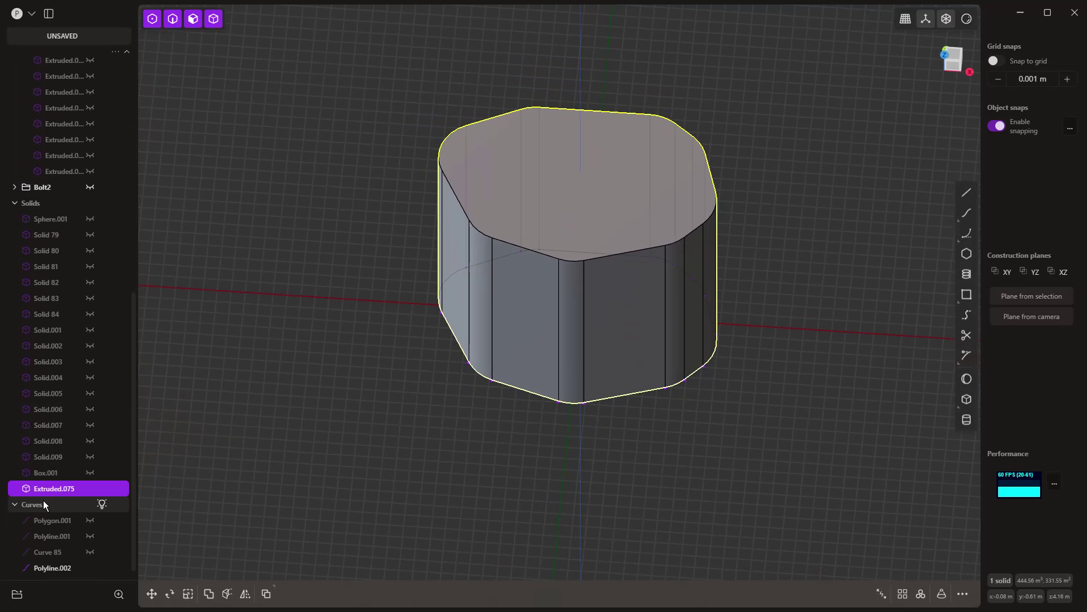
pyautogui.click(89, 569)
pyautogui.click(366, 460)
pyautogui.moveTo(366, 459); pyautogui.dragTo(532, 275, button='middle')
pyautogui.moveTo(616, 275); pyautogui.dragTo(586, 351, button='middle')
pyautogui.moveTo(562, 219); pyautogui.dragTo(525, 284, button='middle')
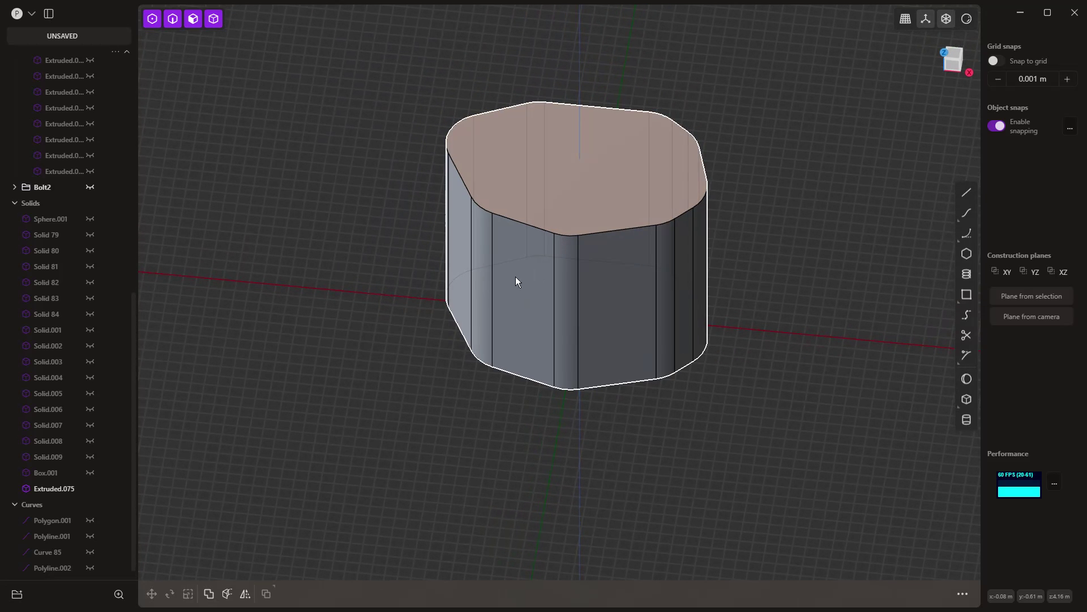
pyautogui.click(515, 283)
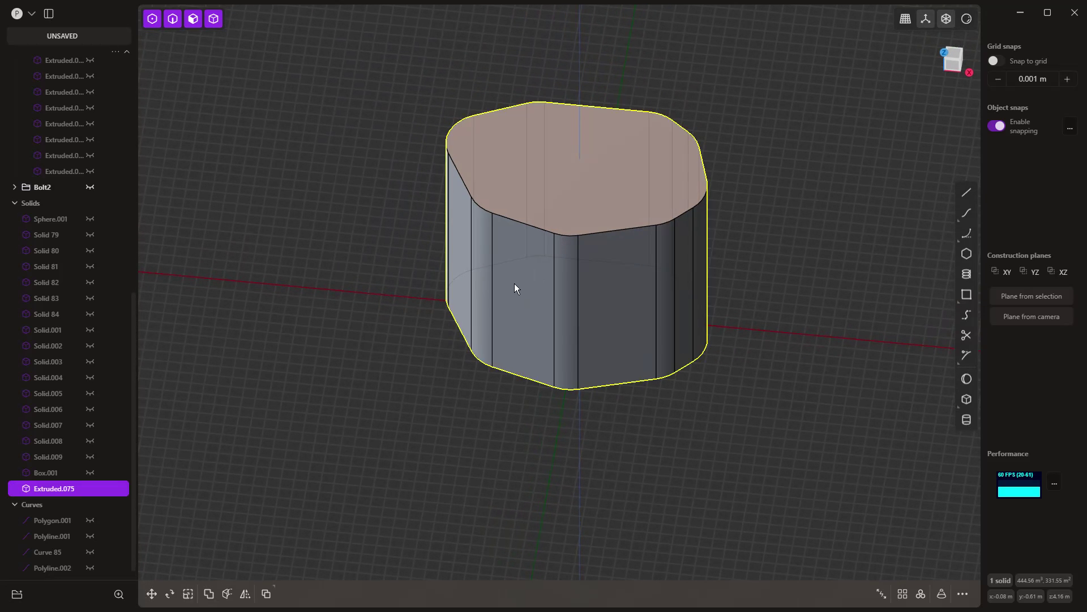
pyautogui.hotkey('ctrl', 'd')
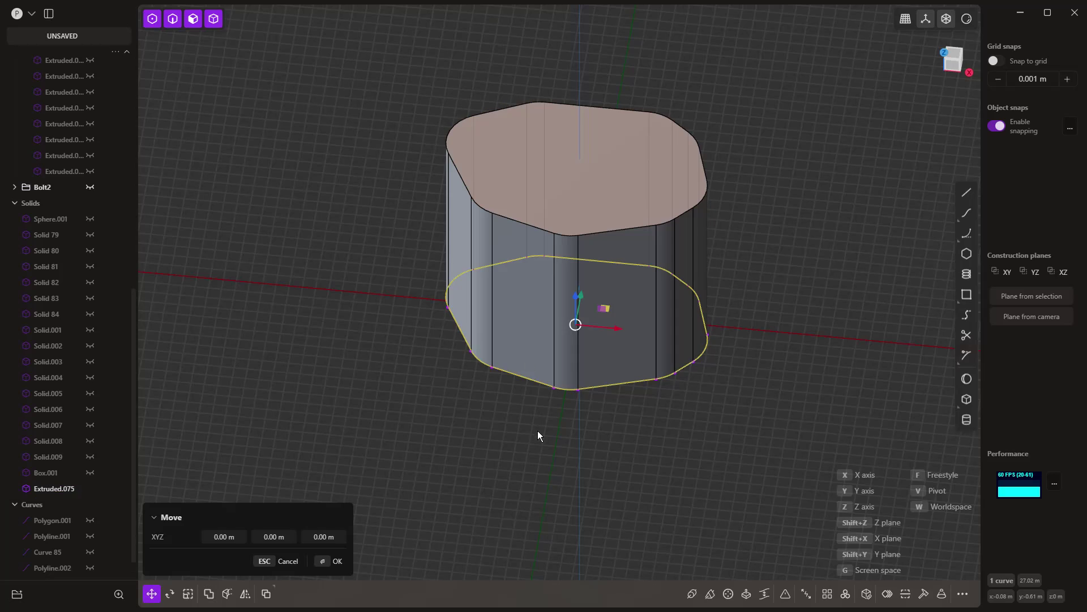
pyautogui.press('Escape')
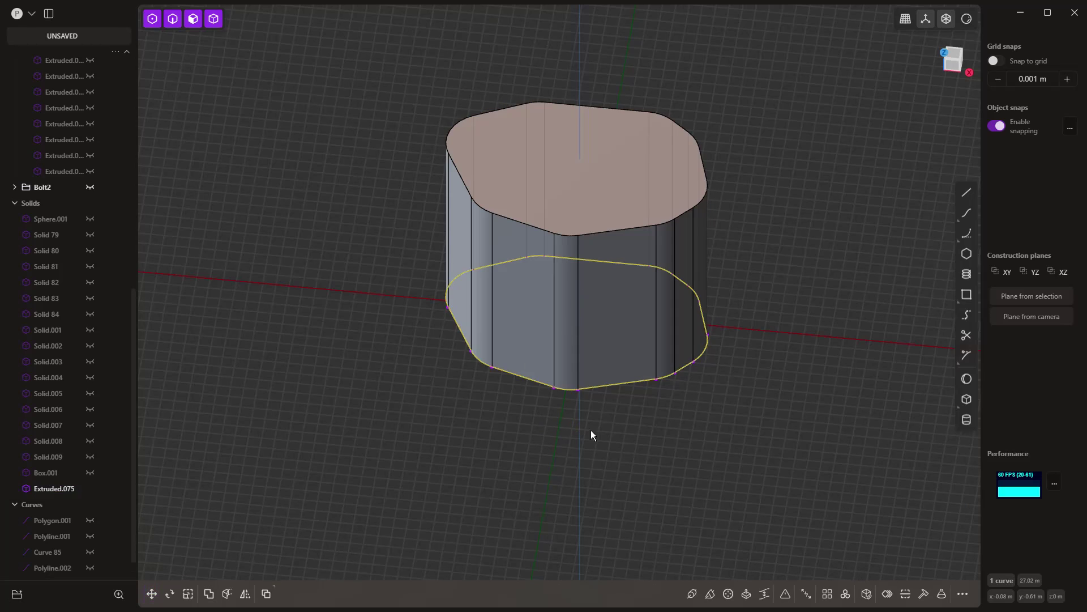
# Sweep a 0.57 m pipe along the base curve and subtract it from Extruded.075
pyautogui.click(692, 594)
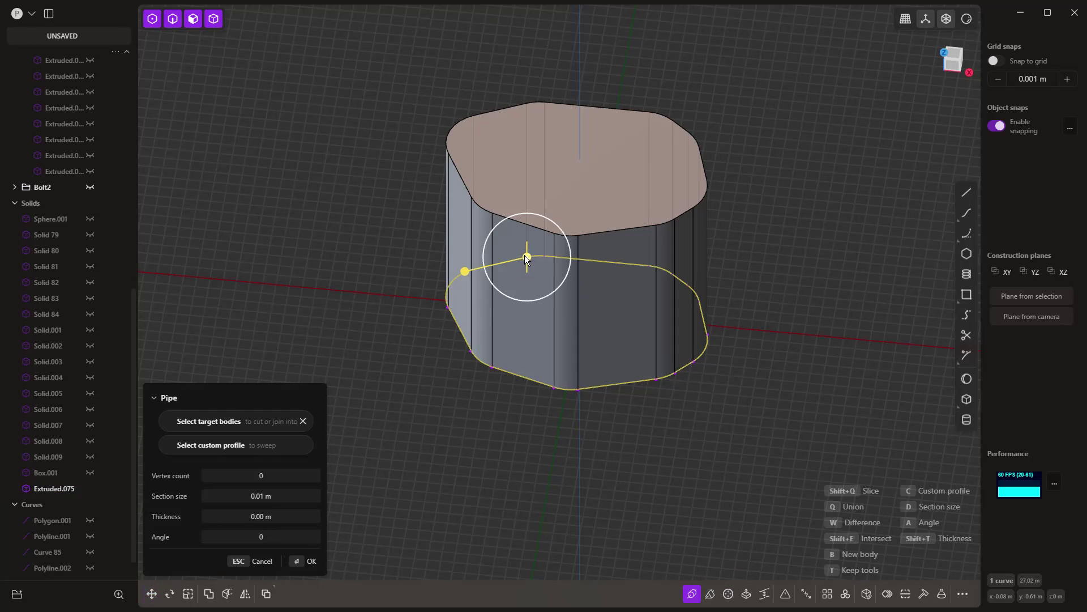
pyautogui.moveTo(527, 258); pyautogui.dragTo(576, 33)
pyautogui.scroll(-2, 516, 306)
pyautogui.moveTo(225, 510); pyautogui.dragTo(330, 468)
pyautogui.moveTo(243, 499); pyautogui.dragTo(572, 553)
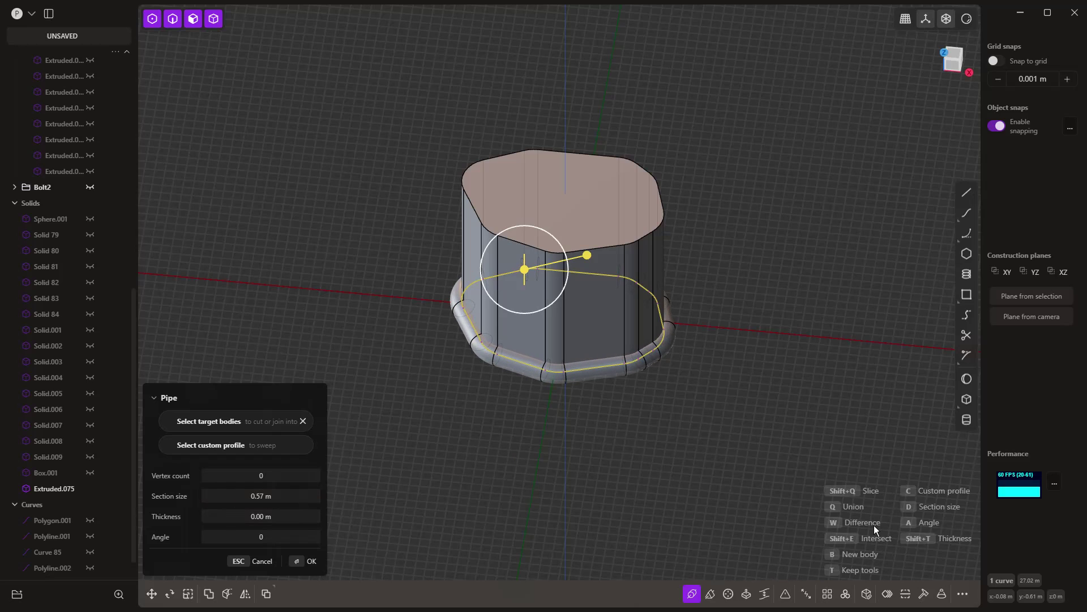
pyautogui.press('w')
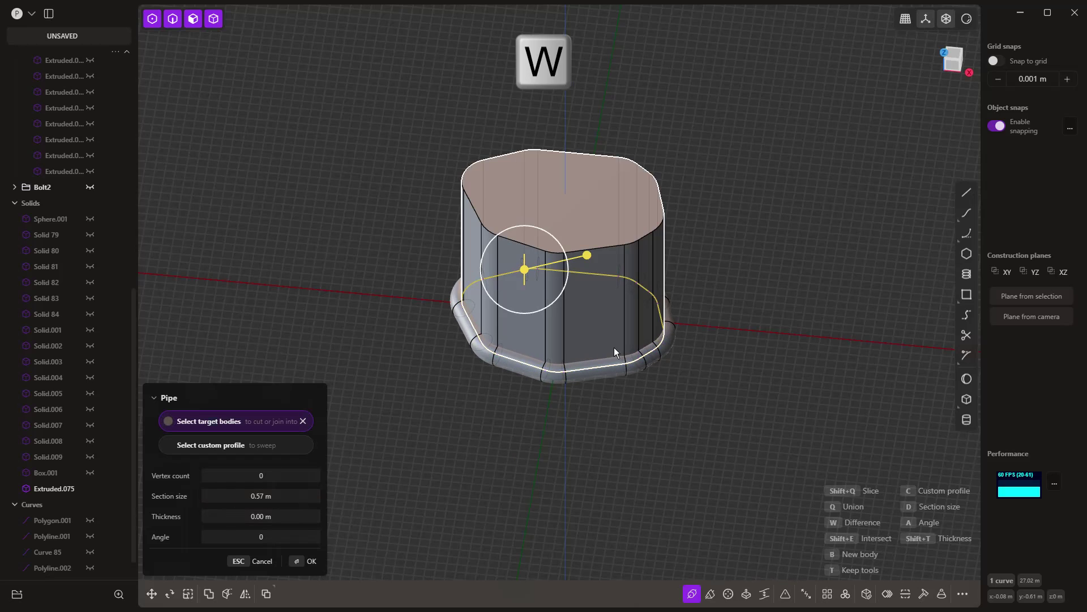
pyautogui.click(602, 331)
pyautogui.press('Return')
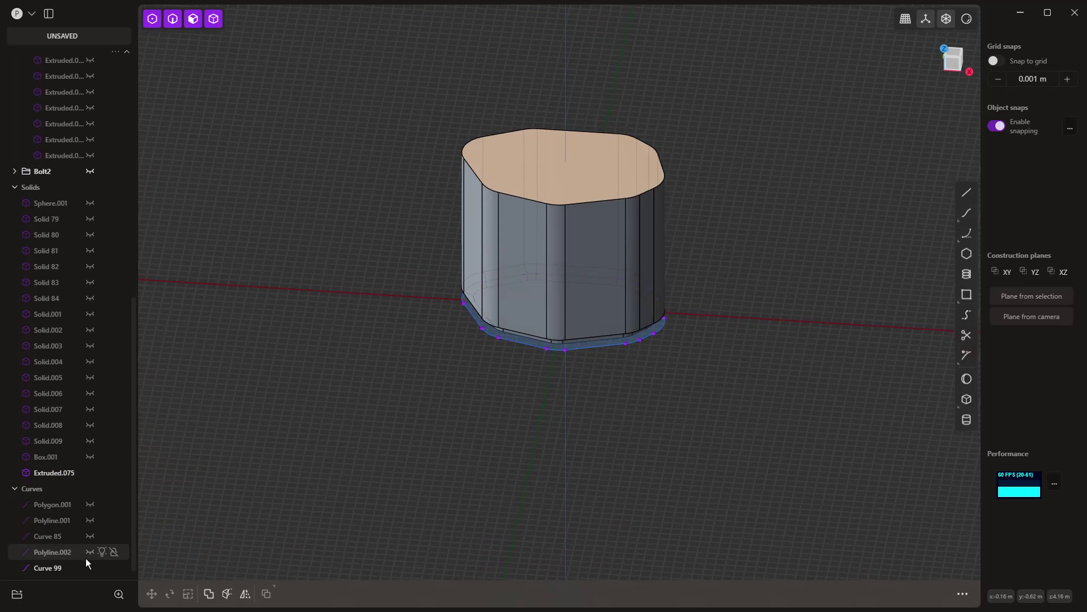
pyautogui.moveTo(568, 462); pyautogui.dragTo(568, 376, button='middle')
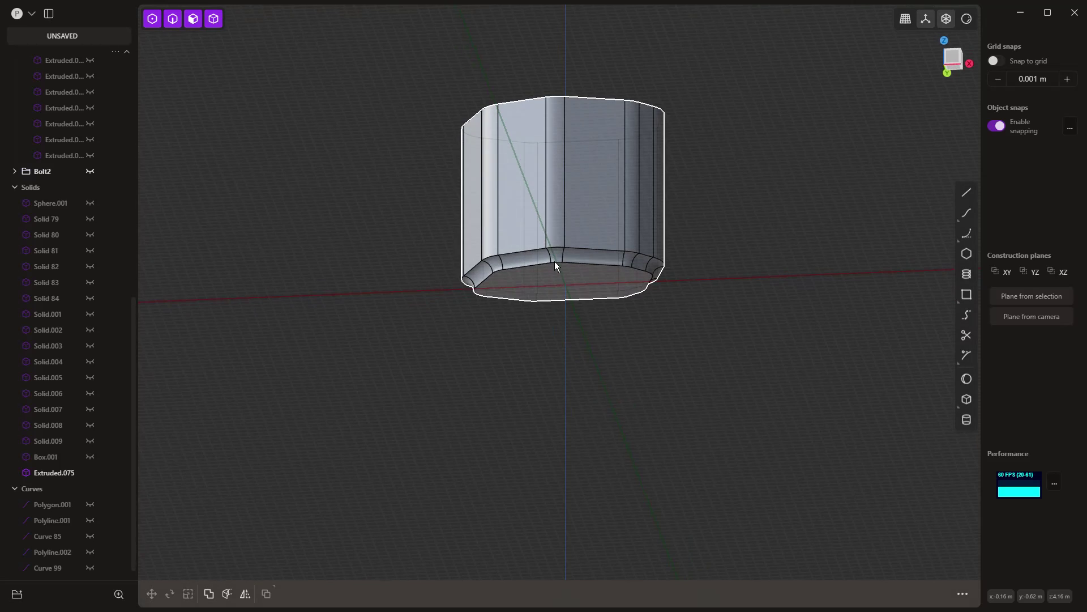
pyautogui.scroll(6, 556, 258)
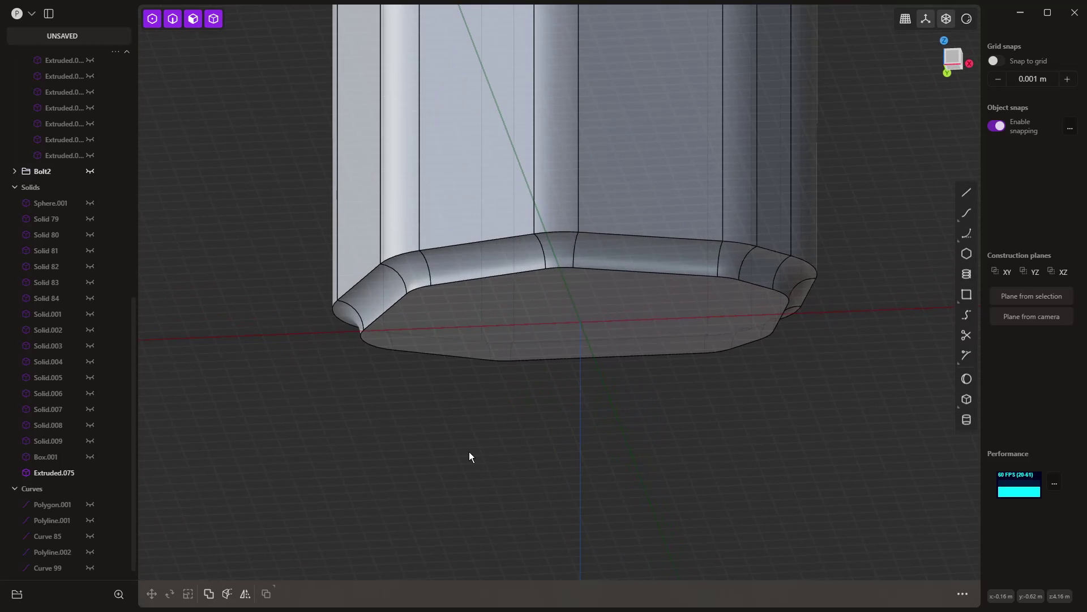
pyautogui.moveTo(471, 445); pyautogui.dragTo(444, 470, button='middle')
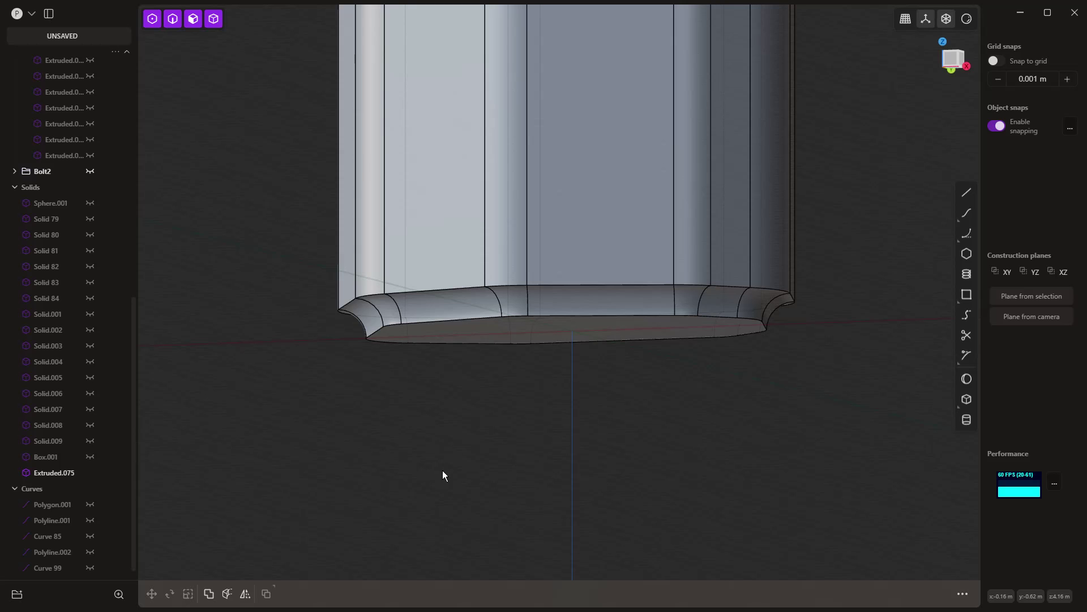
pyautogui.scroll(-5, 427, 474)
pyautogui.moveTo(427, 474); pyautogui.dragTo(535, 508, button='middle')
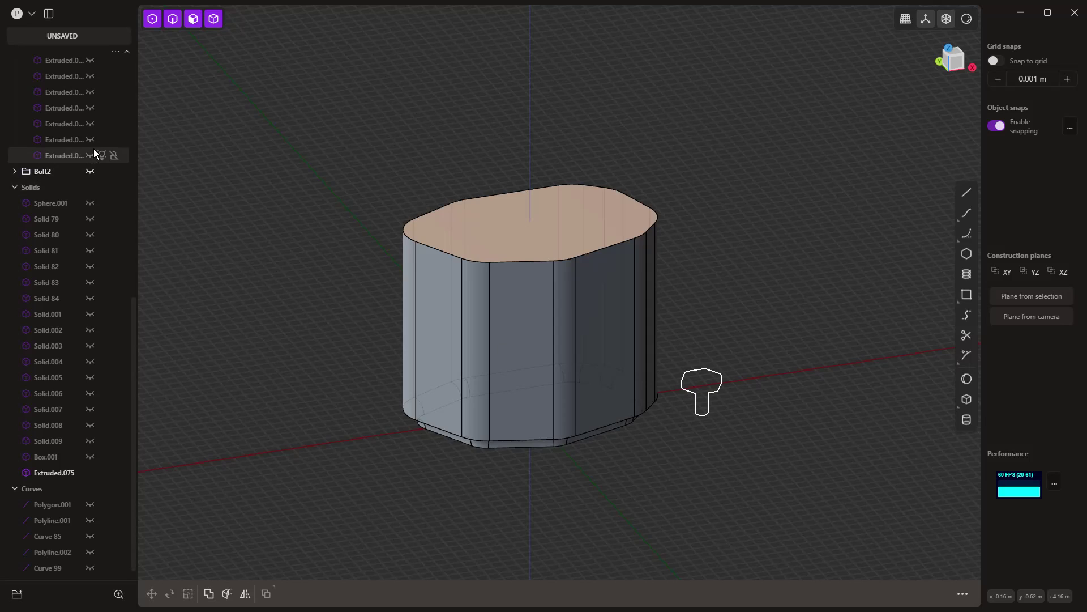
pyautogui.click(707, 380)
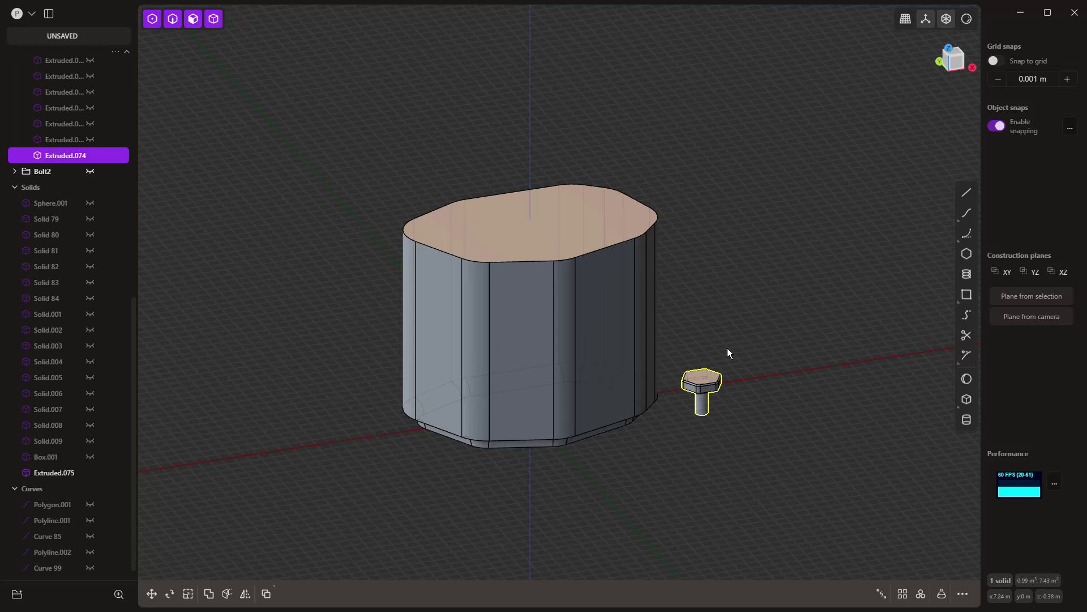
pyautogui.press('g')
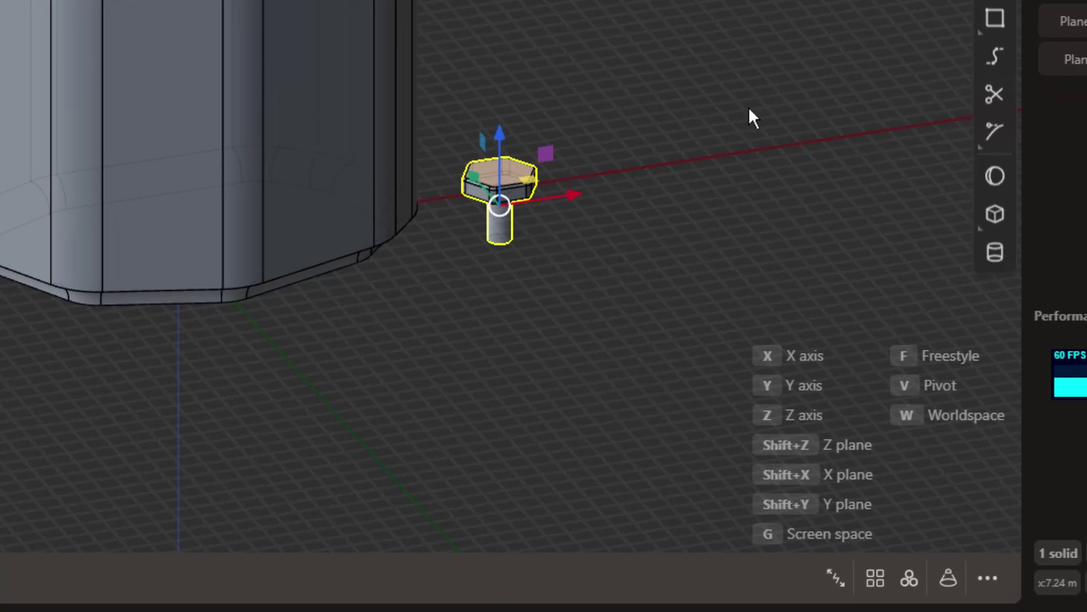
pyautogui.press('Escape')
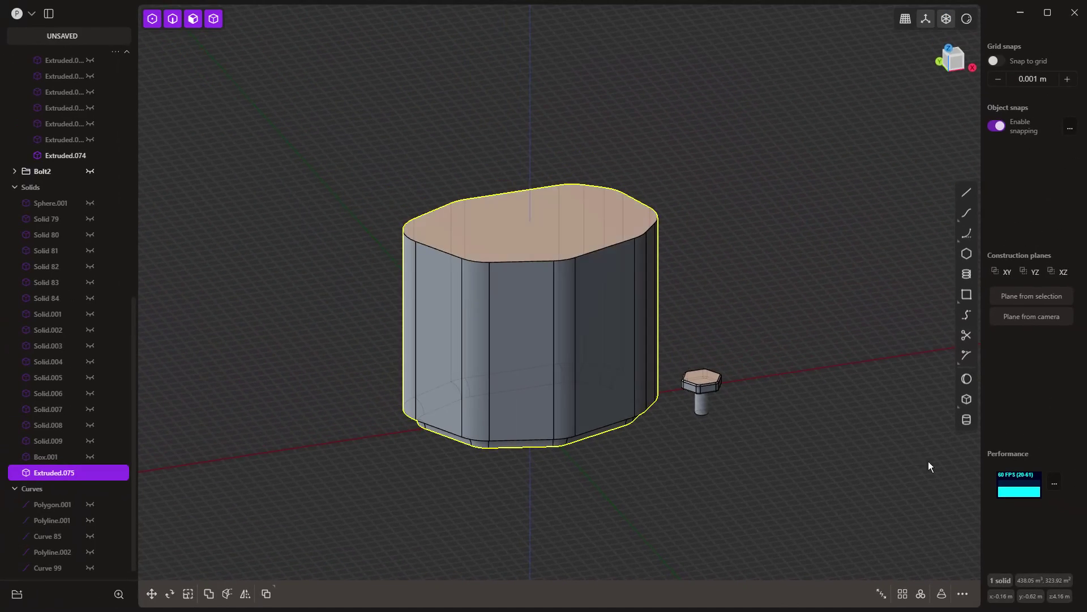
# Cut a round cylinder hole into the top face of Extruded.075
pyautogui.click(967, 419)
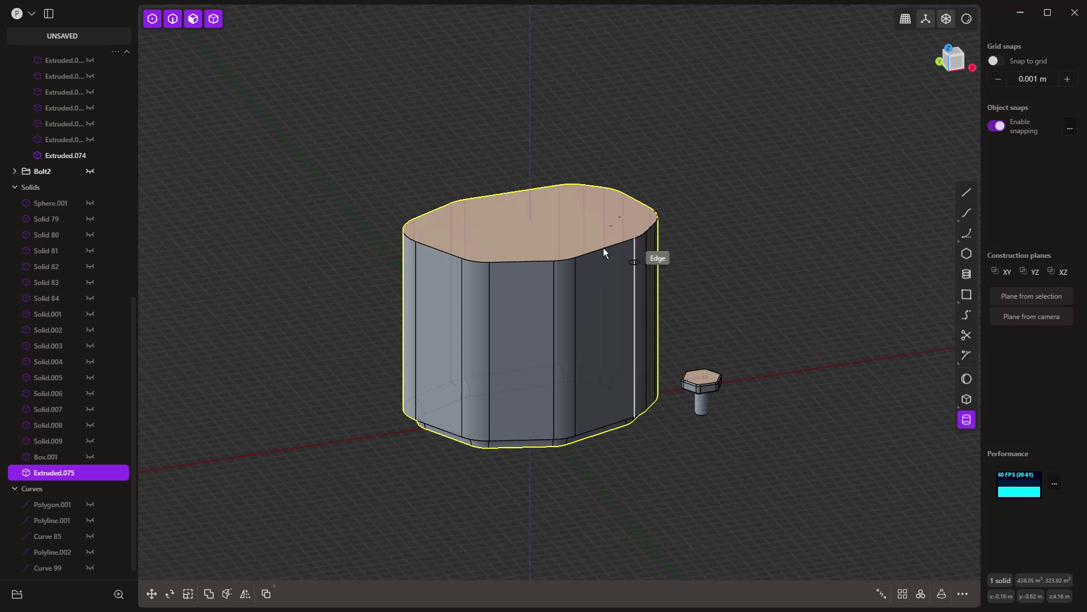
pyautogui.click(494, 224)
pyautogui.click(498, 229)
pyautogui.click(503, 277)
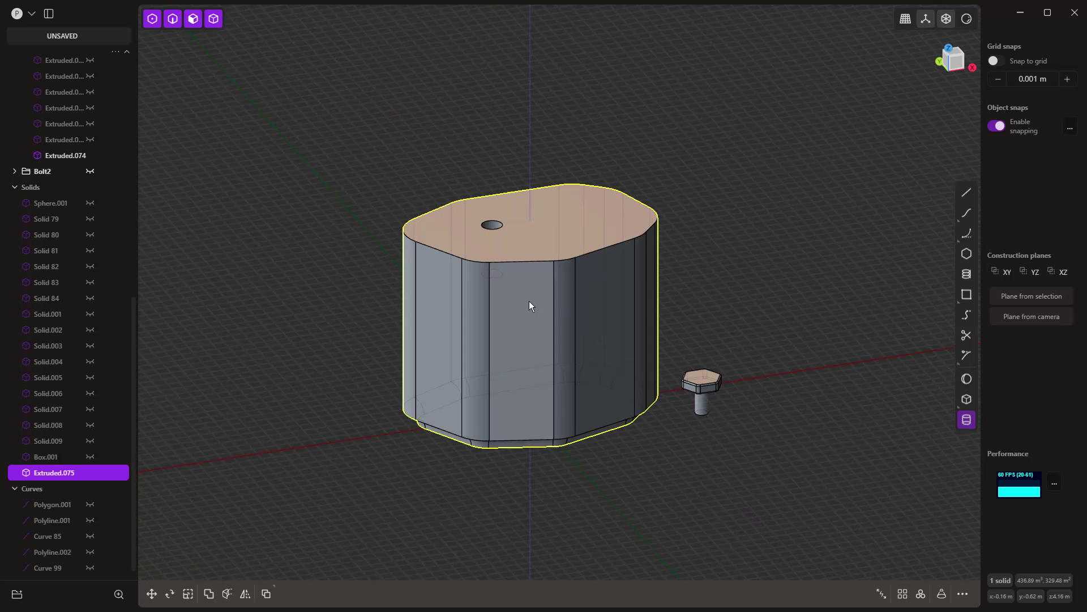
# Freestyle-move bolt Extruded.074 onto the solid's top face and drop it there
pyautogui.click(701, 383)
pyautogui.press('g')
pyautogui.press('g')
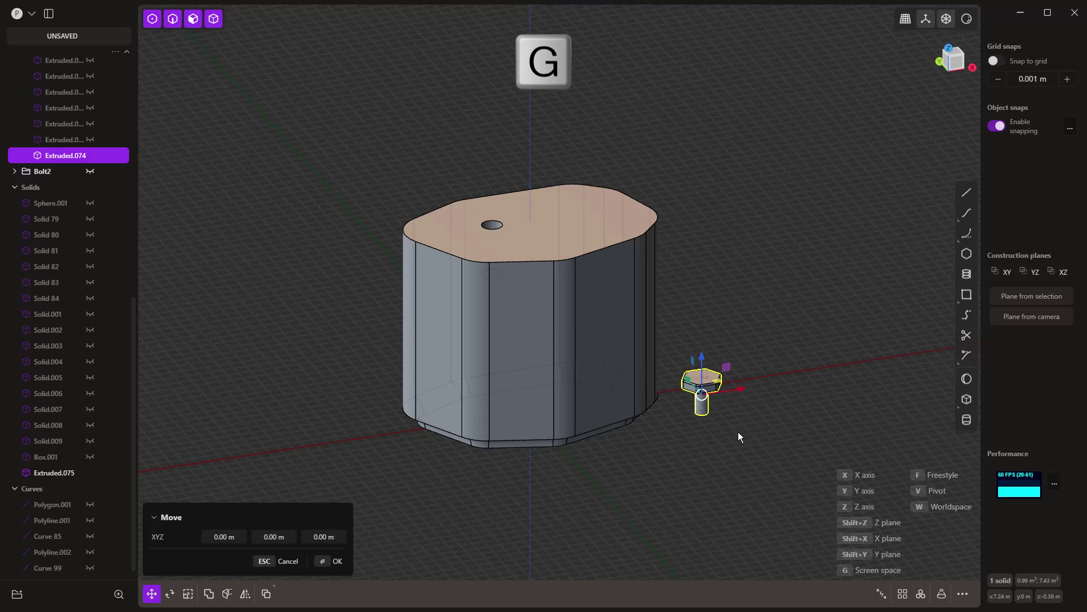
pyautogui.press('f')
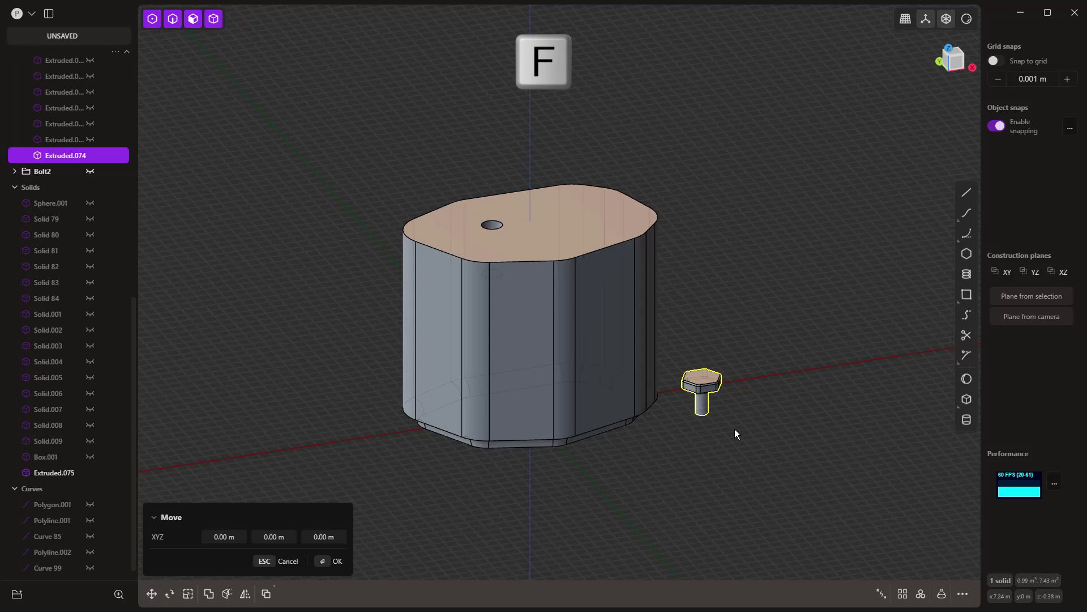
pyautogui.moveTo(734, 430); pyautogui.dragTo(722, 363, button='middle')
pyautogui.scroll(5, 703, 409)
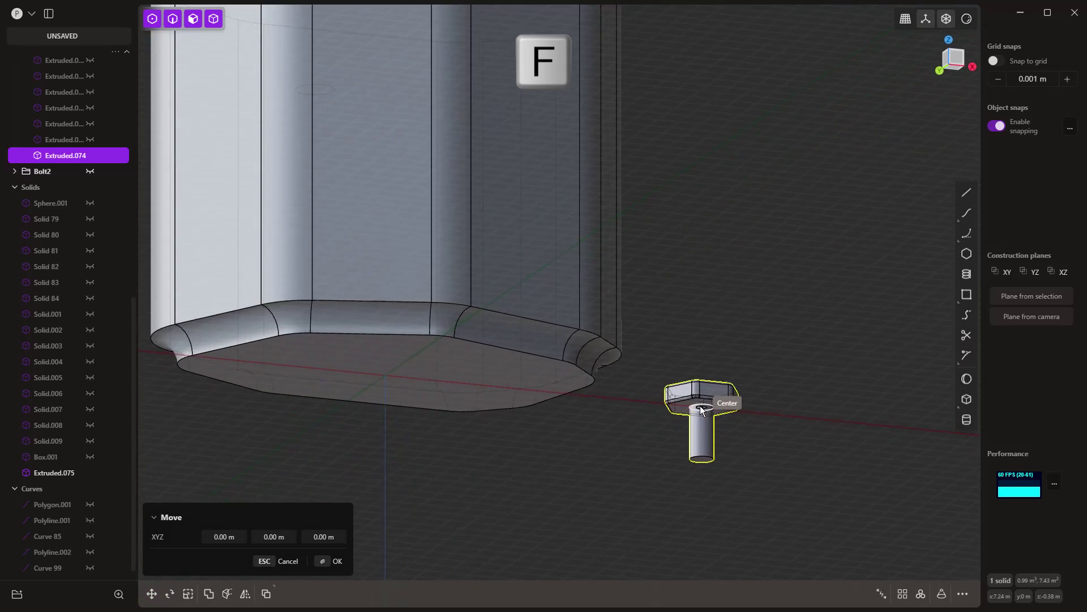
pyautogui.scroll(-5, 701, 413)
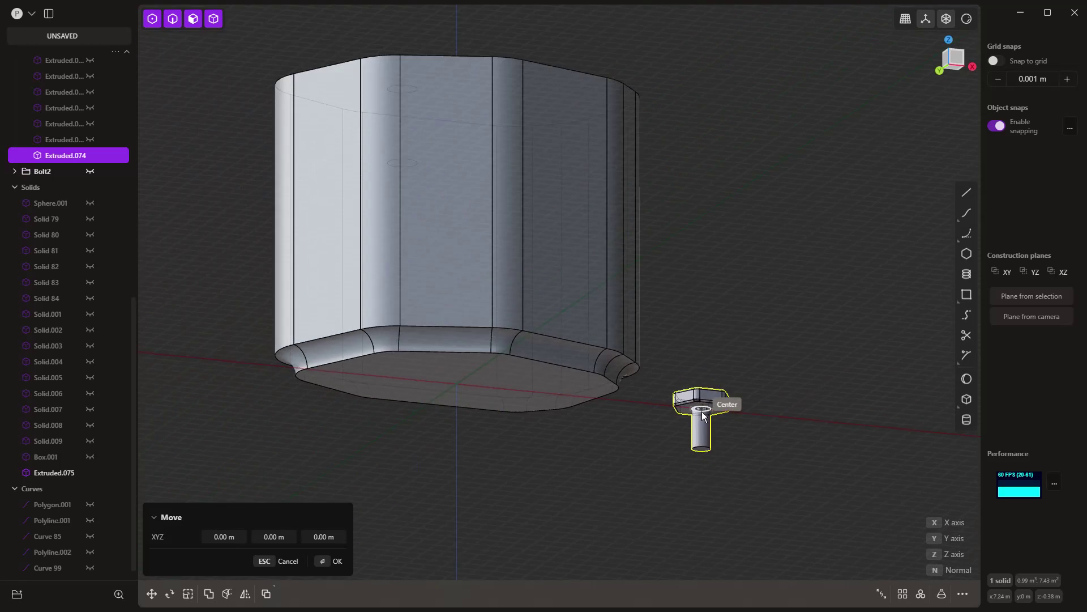
pyautogui.moveTo(698, 372); pyautogui.dragTo(583, 309, button='middle')
pyautogui.scroll(4, 535, 281)
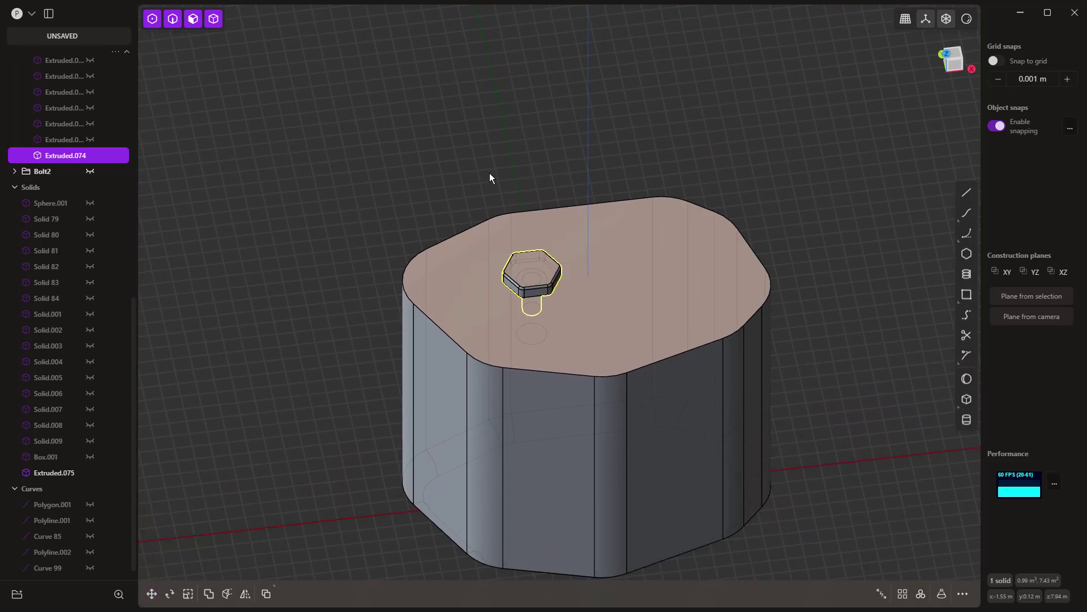
pyautogui.scroll(-5, 490, 178)
pyautogui.click(638, 458)
pyautogui.moveTo(637, 458)
pyautogui.mouseDown(button='middle')
pyautogui.moveTo(641, 388)
pyautogui.moveTo(640, 441)
pyautogui.mouseUp(button='middle')
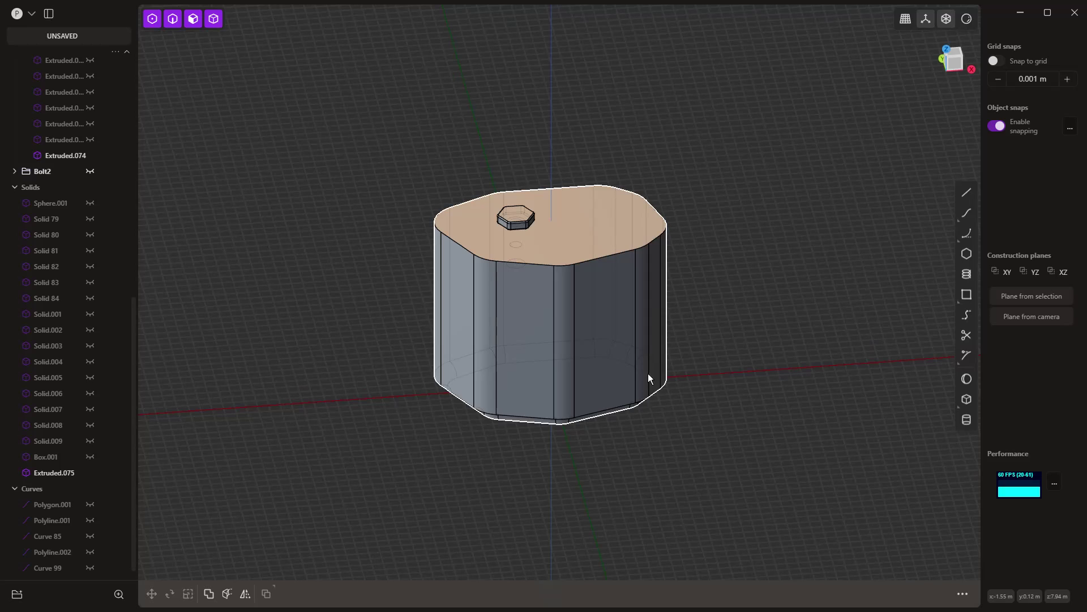
# Select the bolt head and start moving Extruded.074 again, zoomed in on it
pyautogui.click(516, 207)
pyautogui.press('g')
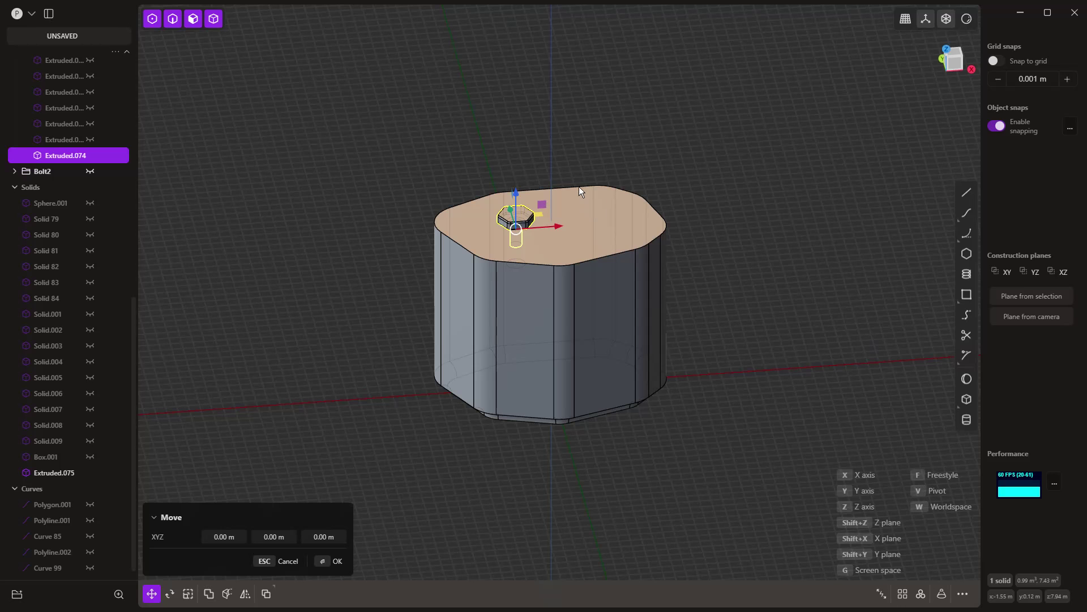
pyautogui.scroll(4, 511, 220)
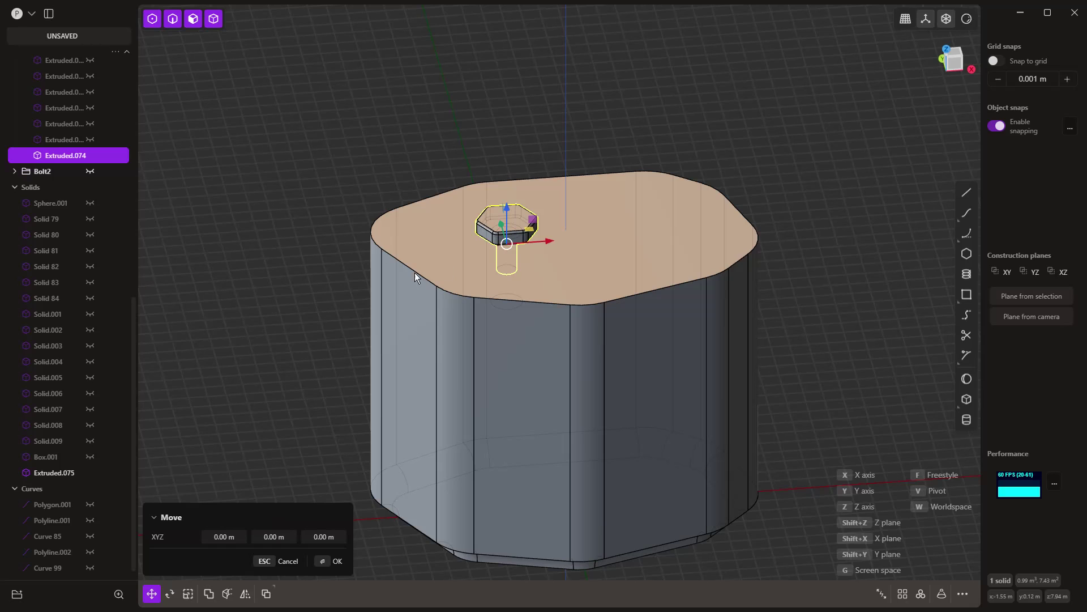
pyautogui.click(305, 192)
pyautogui.click(405, 233)
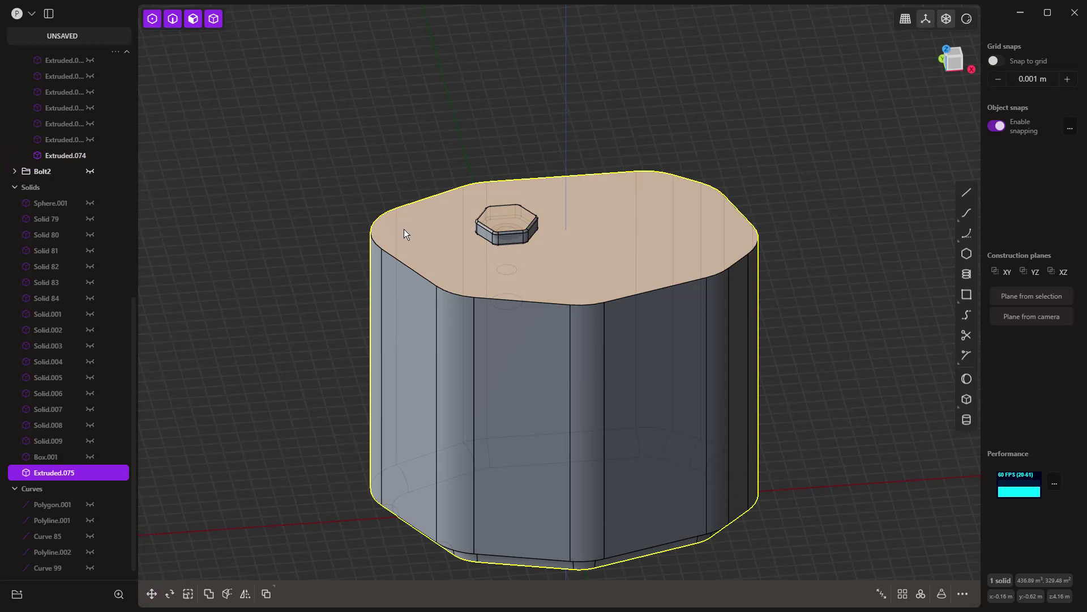
pyautogui.press('g')
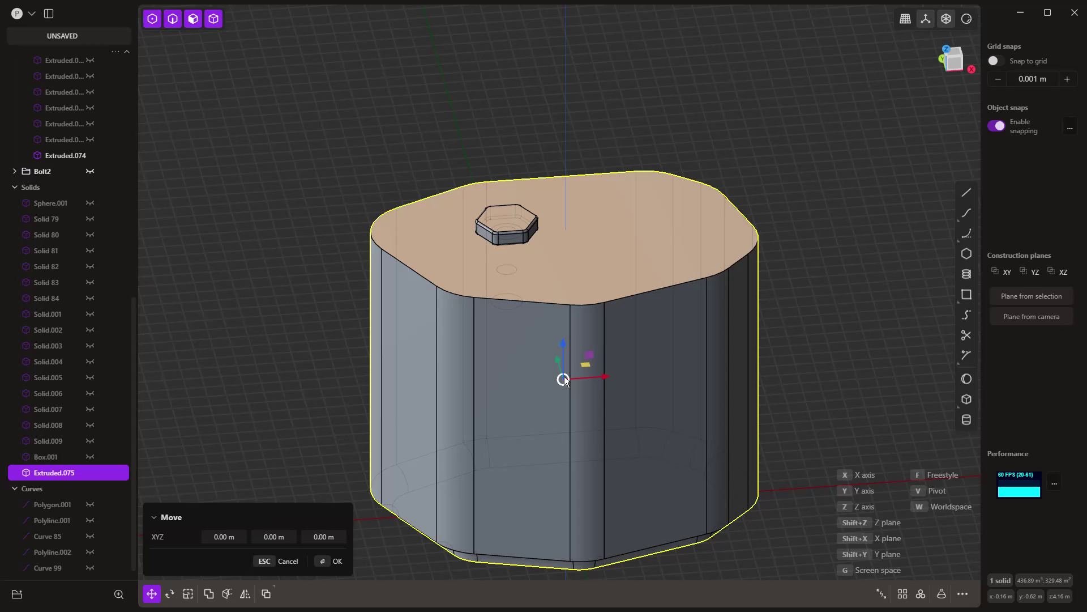
pyautogui.press('v')
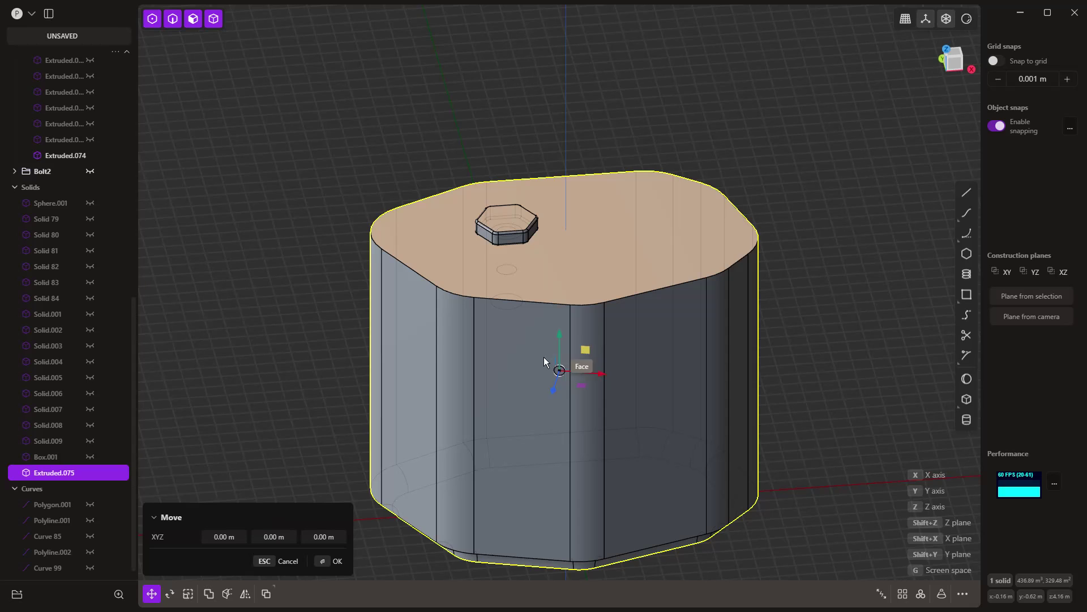
pyautogui.click(406, 273)
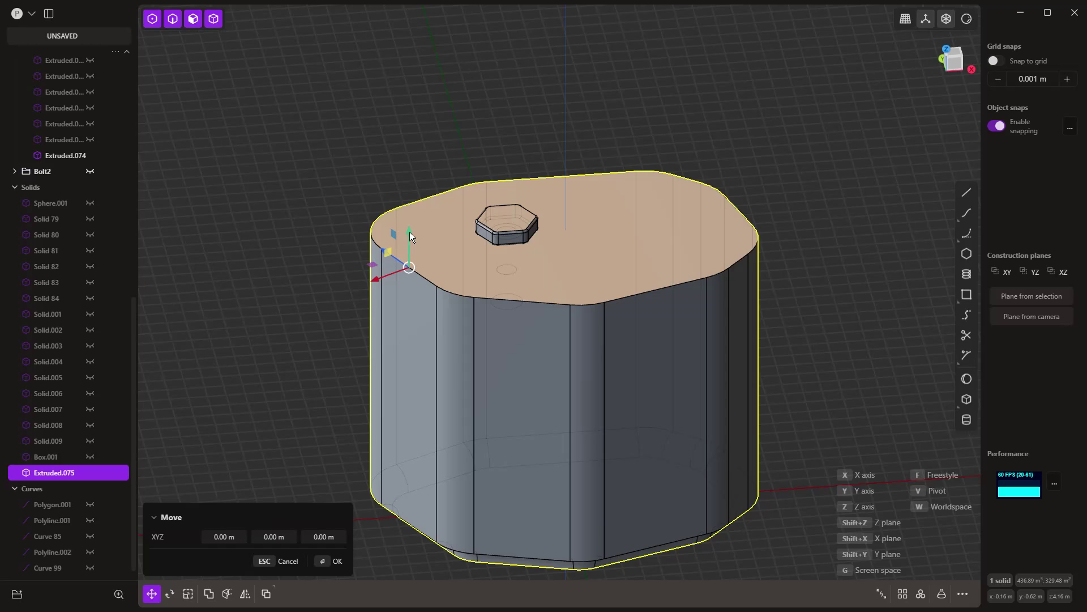
pyautogui.moveTo(411, 234); pyautogui.dragTo(505, 270)
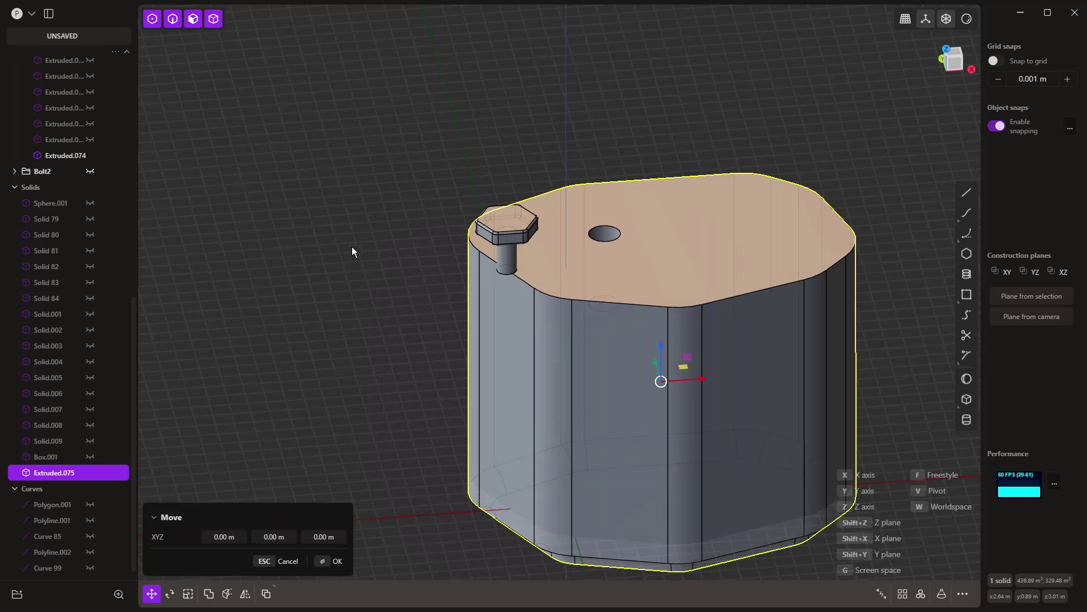
pyautogui.scroll(-3, 362, 277)
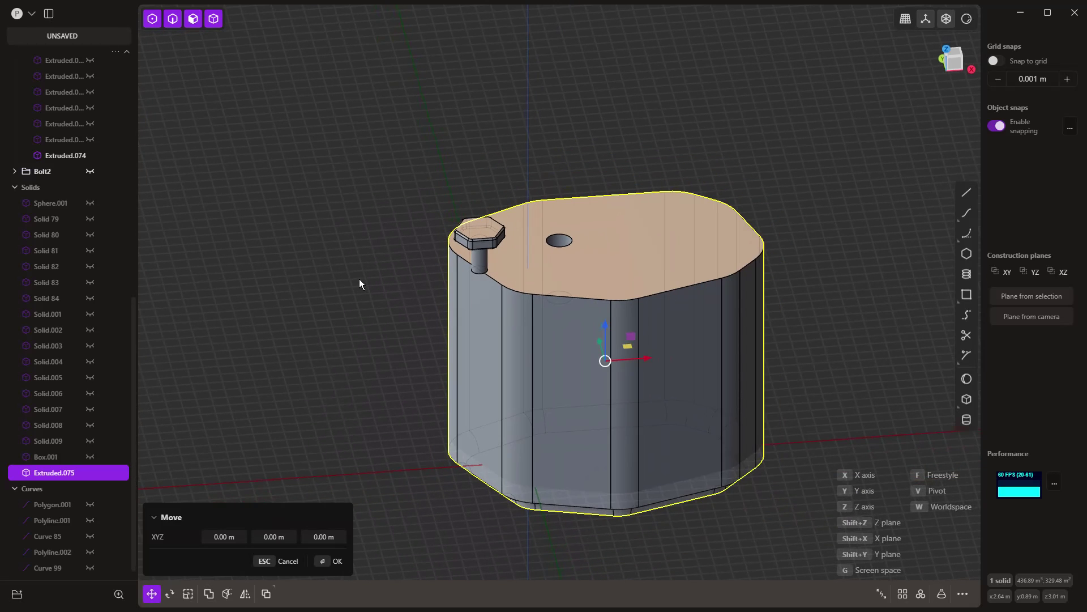
pyautogui.press('Escape')
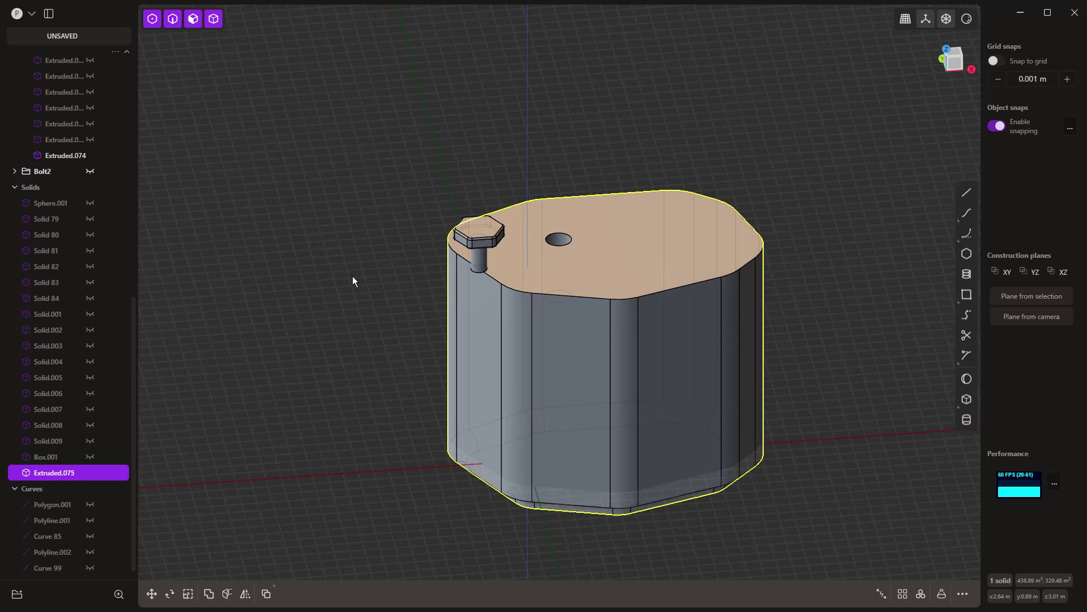
pyautogui.hotkey('ctrl', 'z')
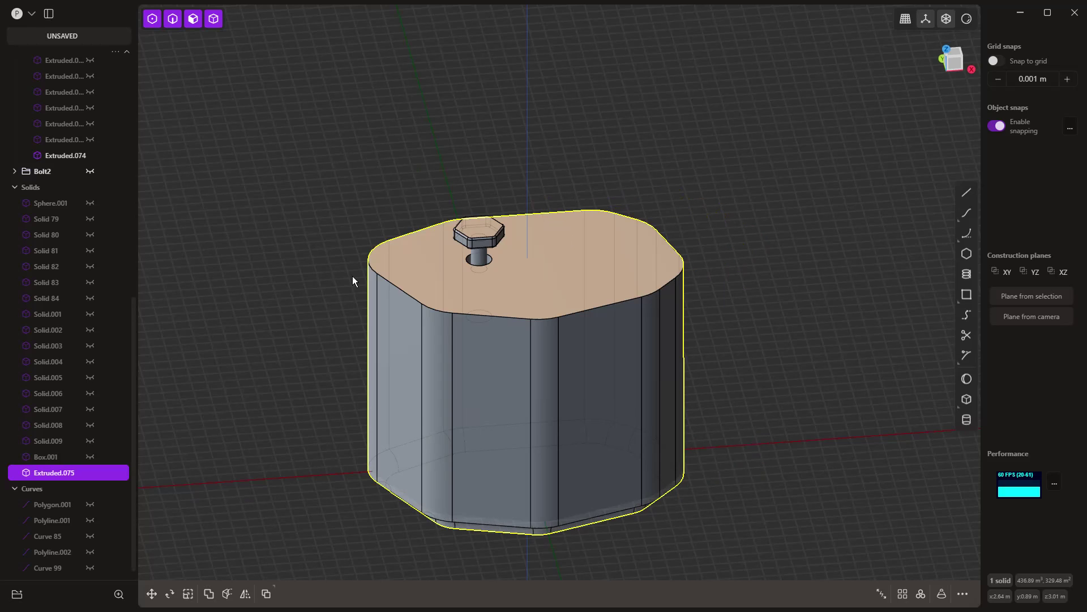
pyautogui.hotkey('ctrl', 'z')
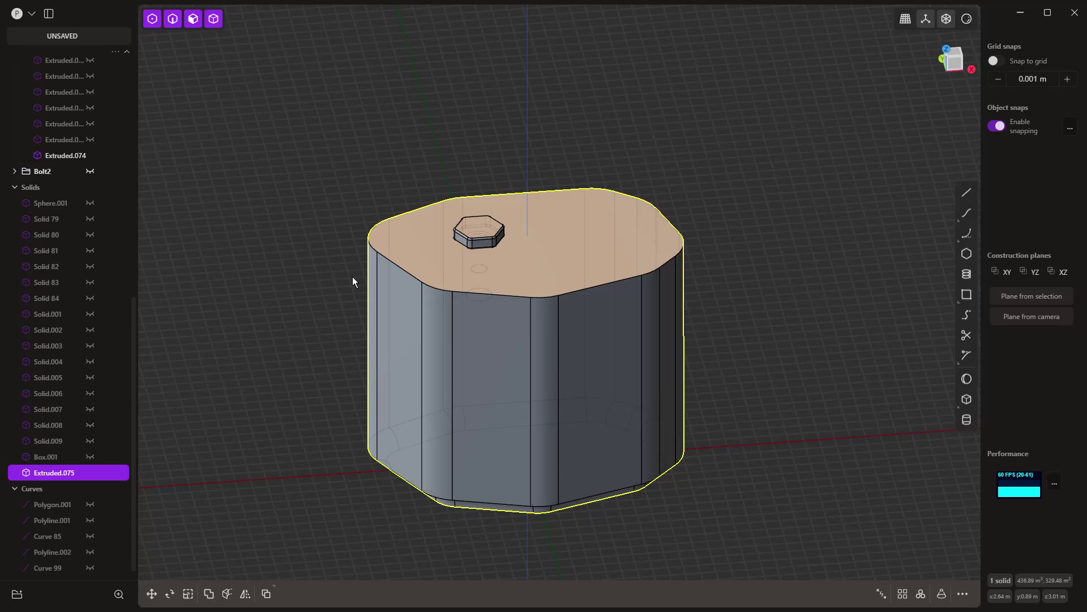
pyautogui.moveTo(352, 277); pyautogui.dragTo(747, 433, button='middle')
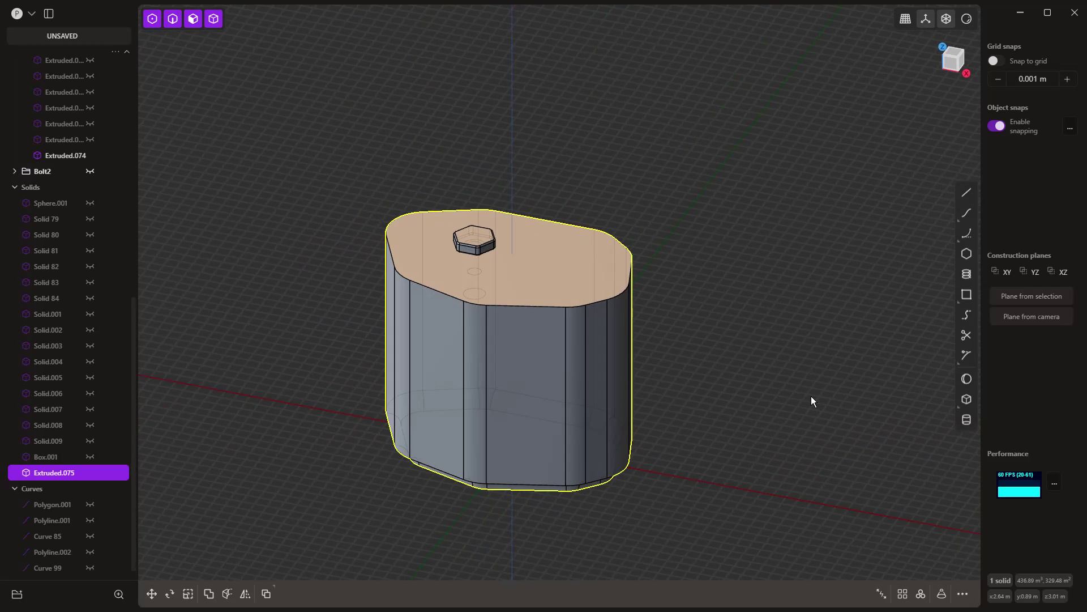